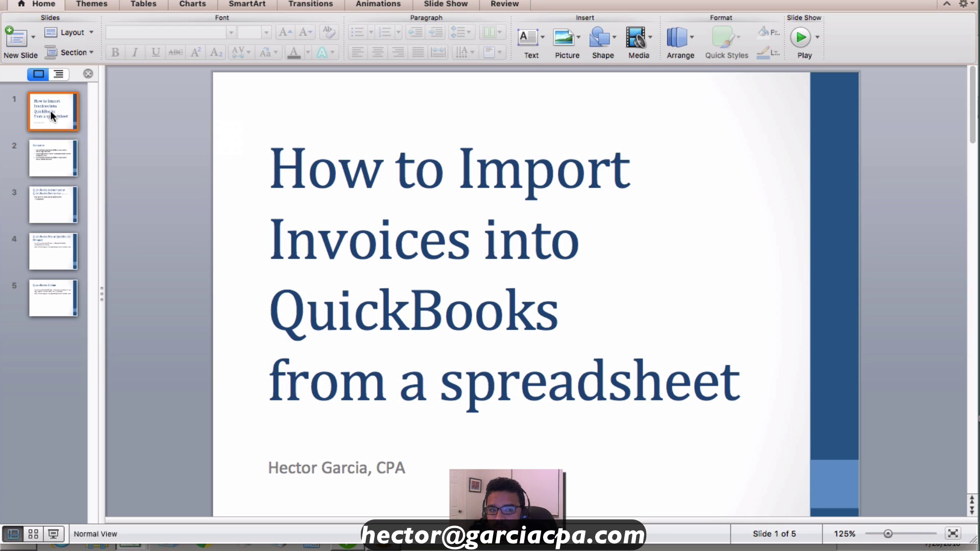
On the Scenarios slide, colour the first scenario about multiple invoices with single-line items dark red
left_click(65, 163)
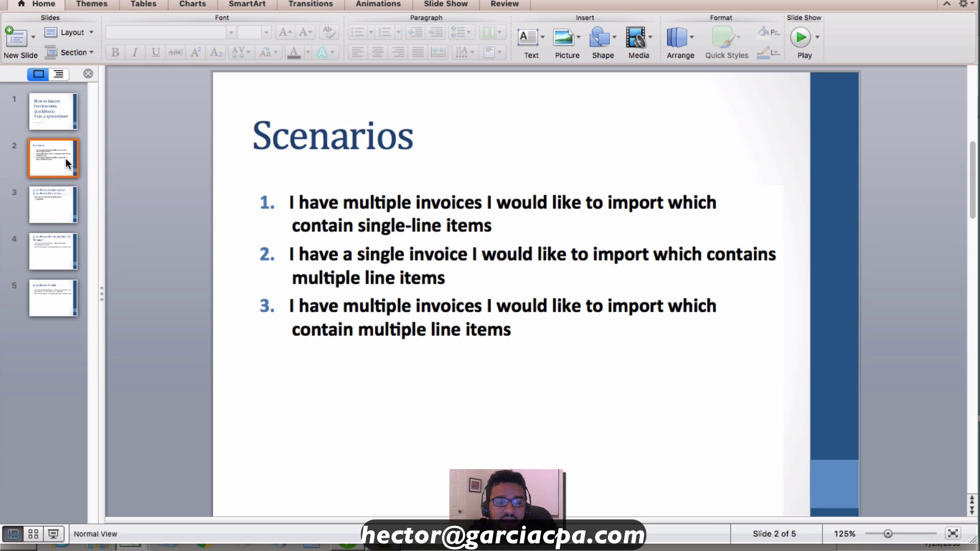
left_click_drag(516, 225, 280, 209)
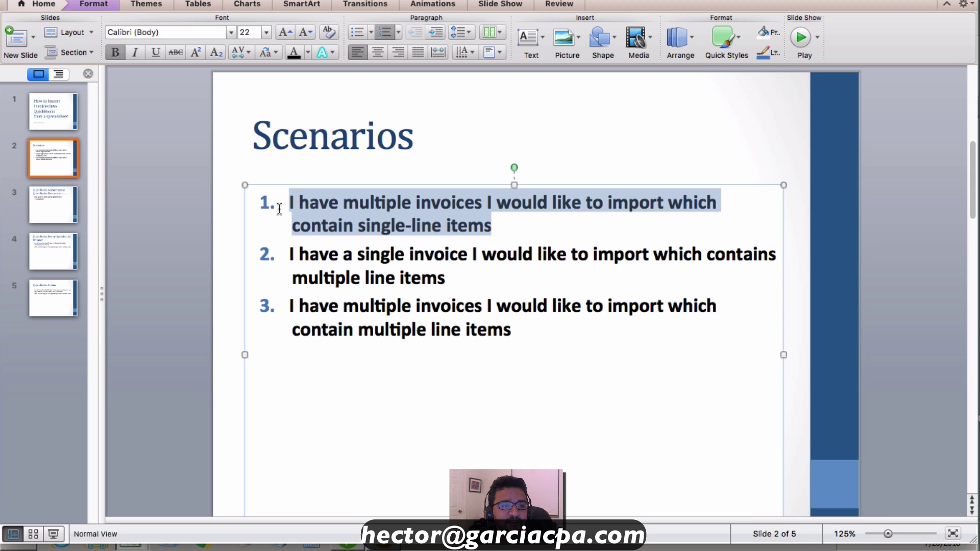
left_click(308, 52)
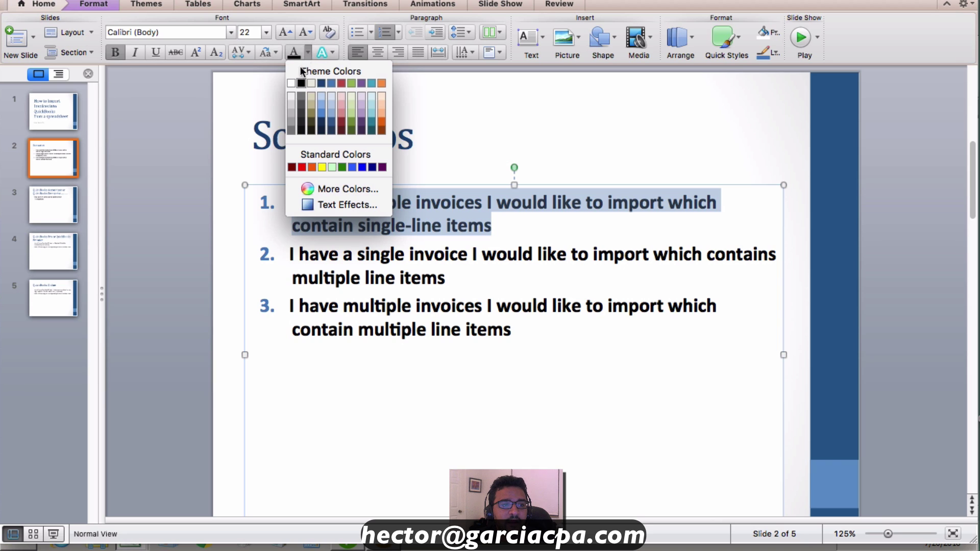
left_click(292, 167)
left_click(225, 163)
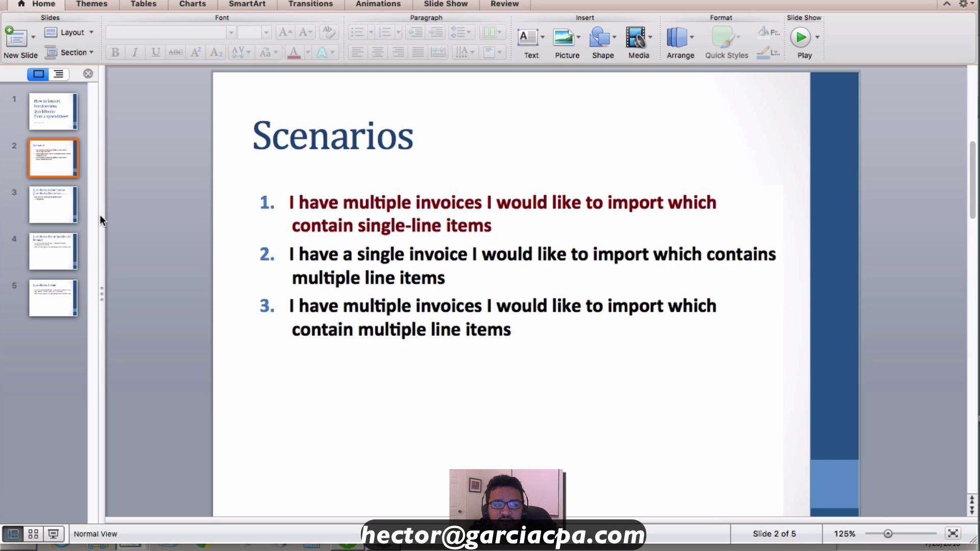
Review the slides on QuickBooks Accountant or Enterprise, Pro or Premier, and Online, and return to the Scenarios slide
left_click(59, 203)
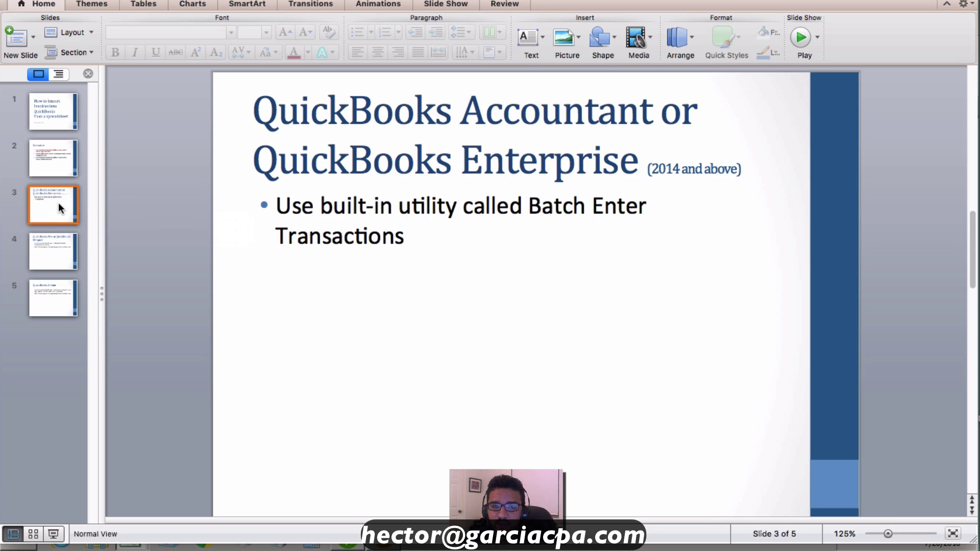
left_click(66, 255)
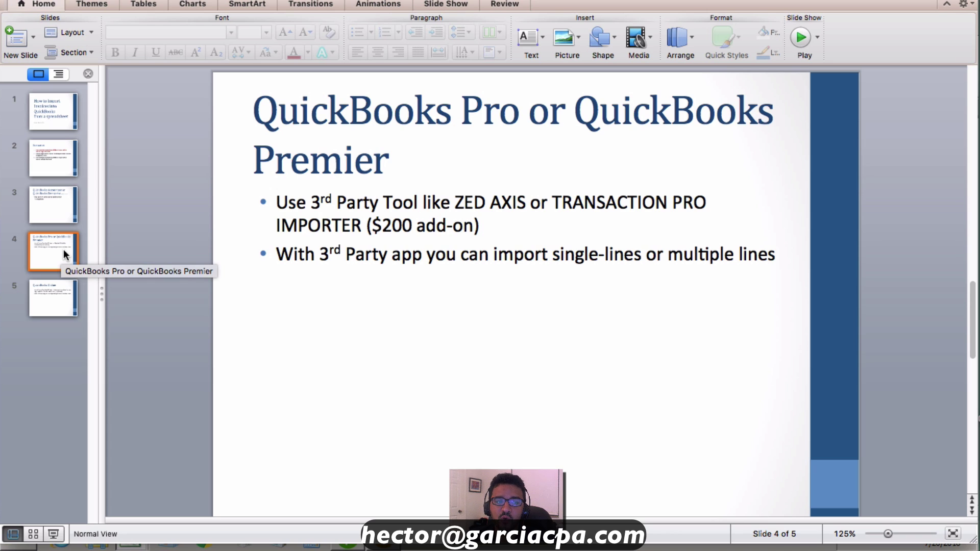
left_click(57, 299)
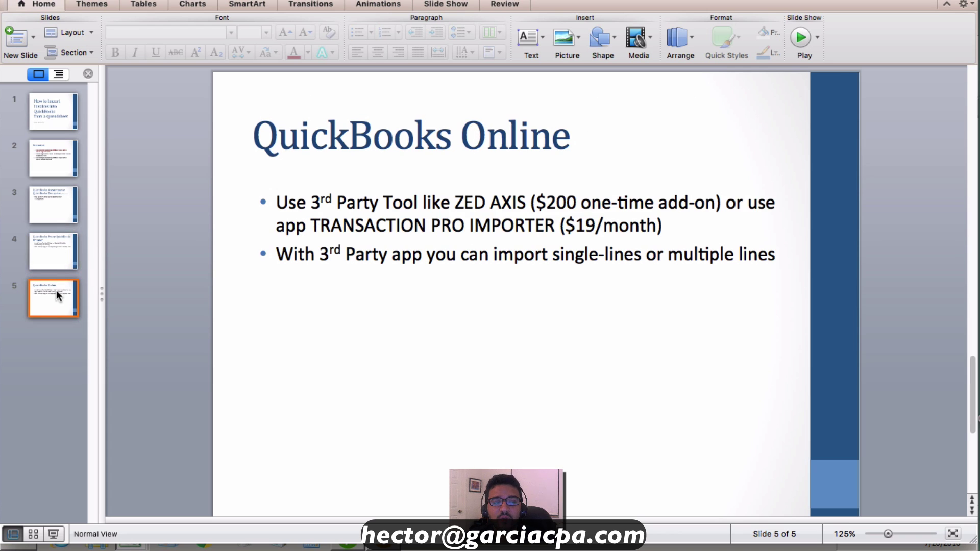
left_click(53, 159)
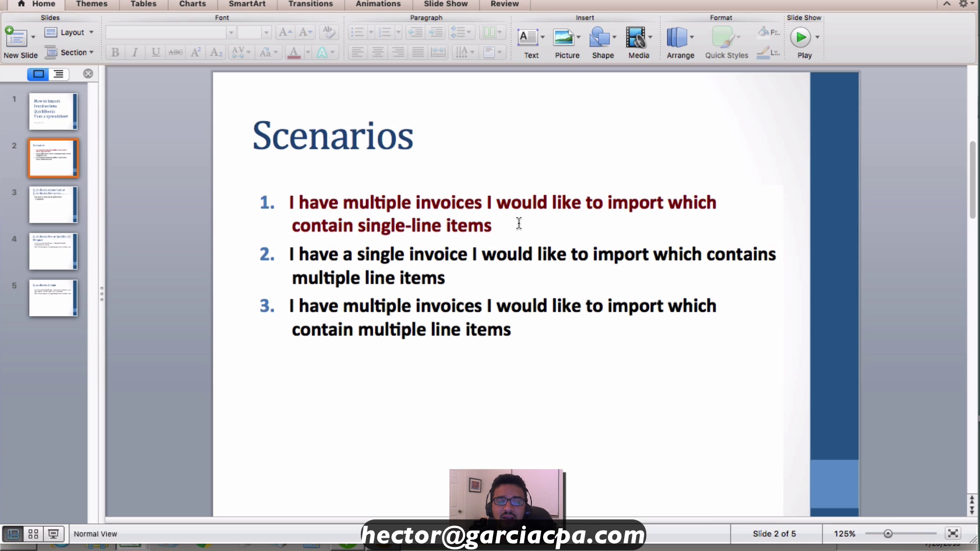
Switch to QuickBooks and check the product edition and release in the Product Information window, closing it when done
left_click(345, 538)
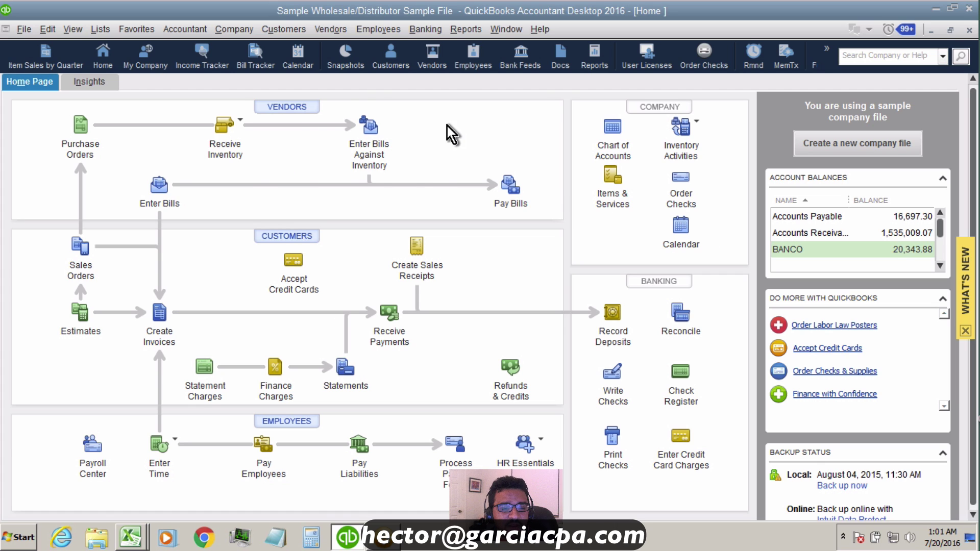
key("F2")
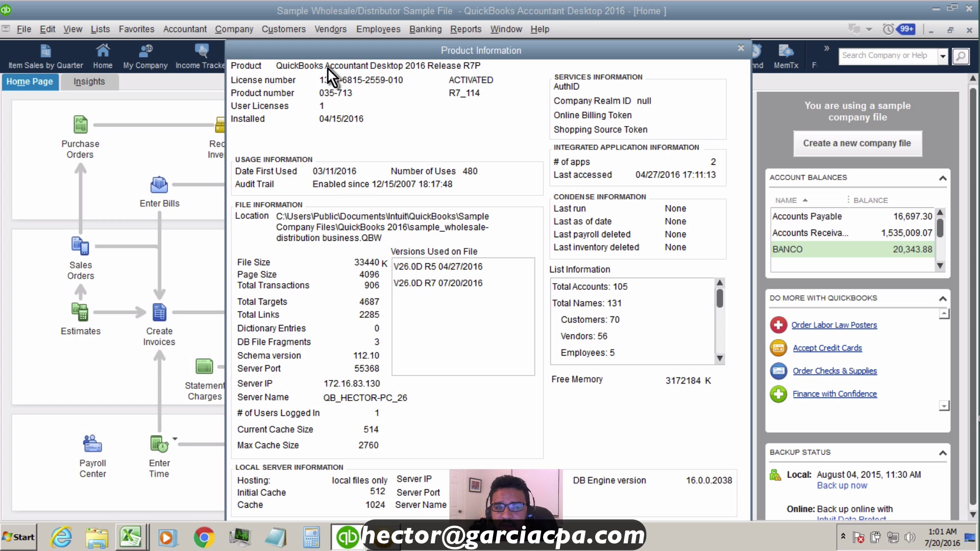
left_click(742, 49)
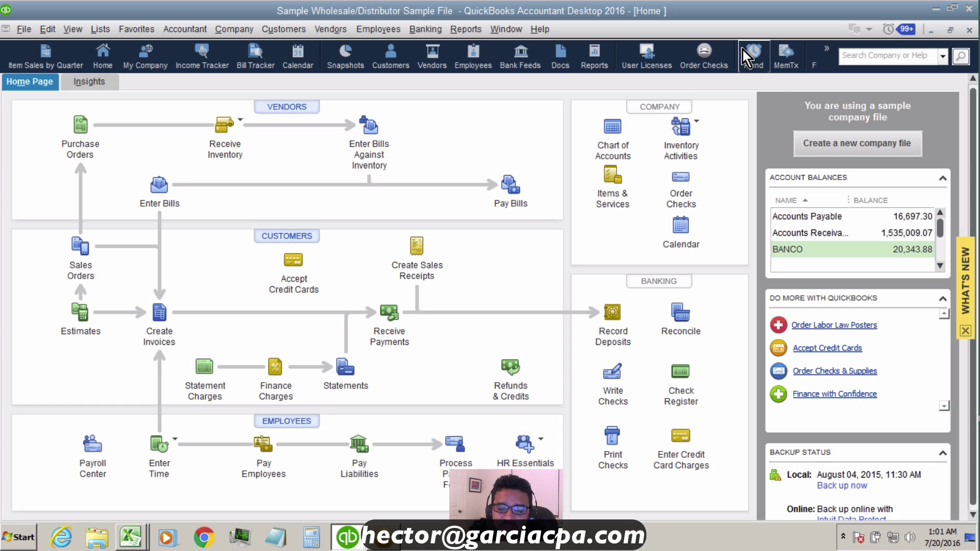
Open the accountant tool Batch Enter Transactions
left_click(175, 29)
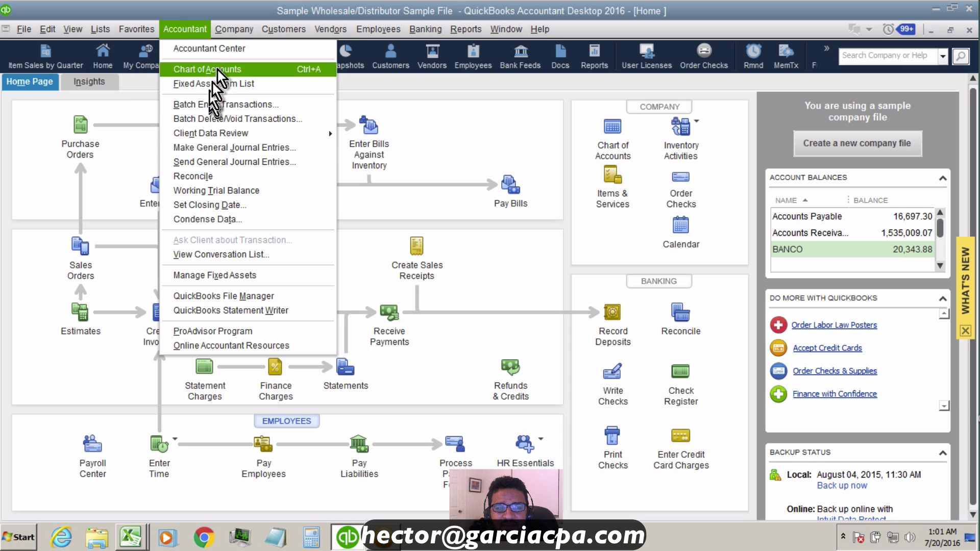
mouse_move(234, 23)
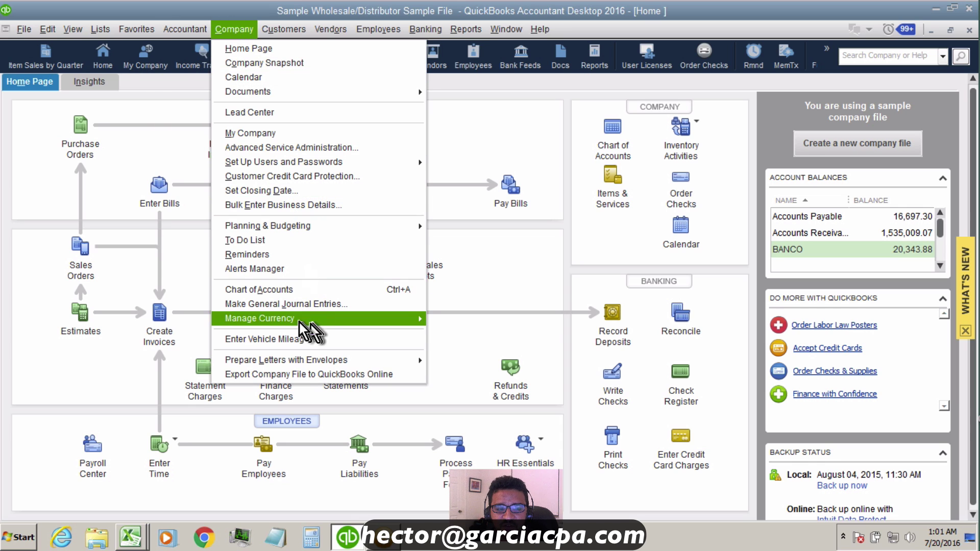
mouse_move(186, 28)
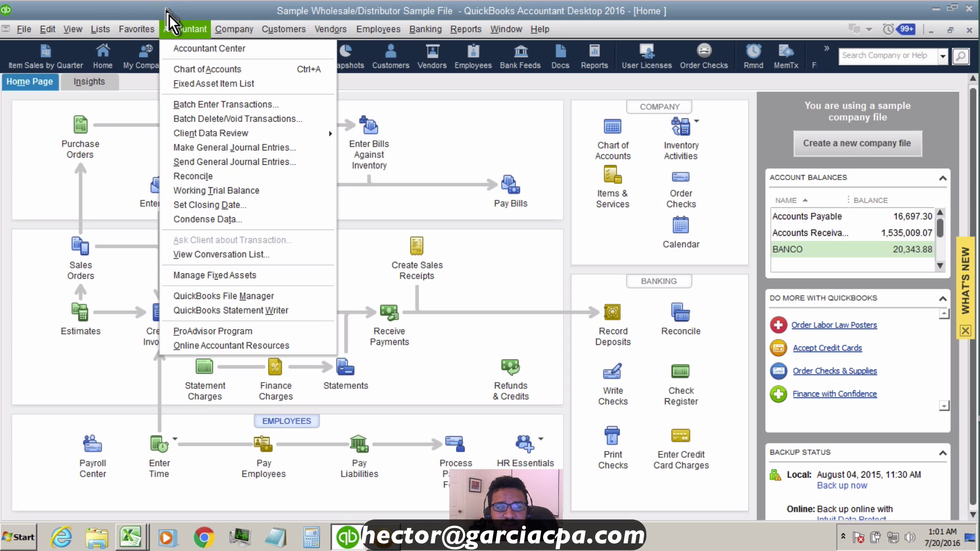
left_click(203, 103)
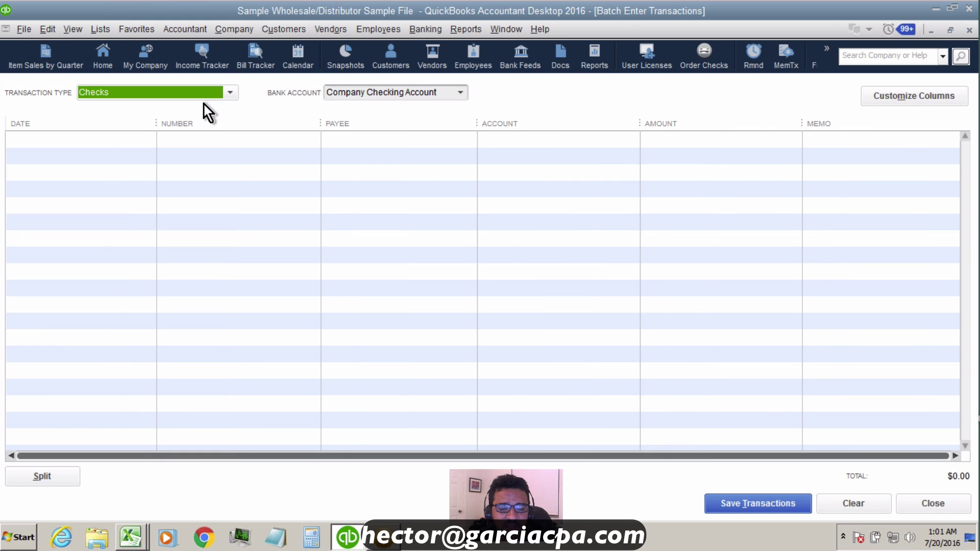
Set the batch transaction type to Invoices & Credit Memos and start the first row at its date
left_click(177, 93)
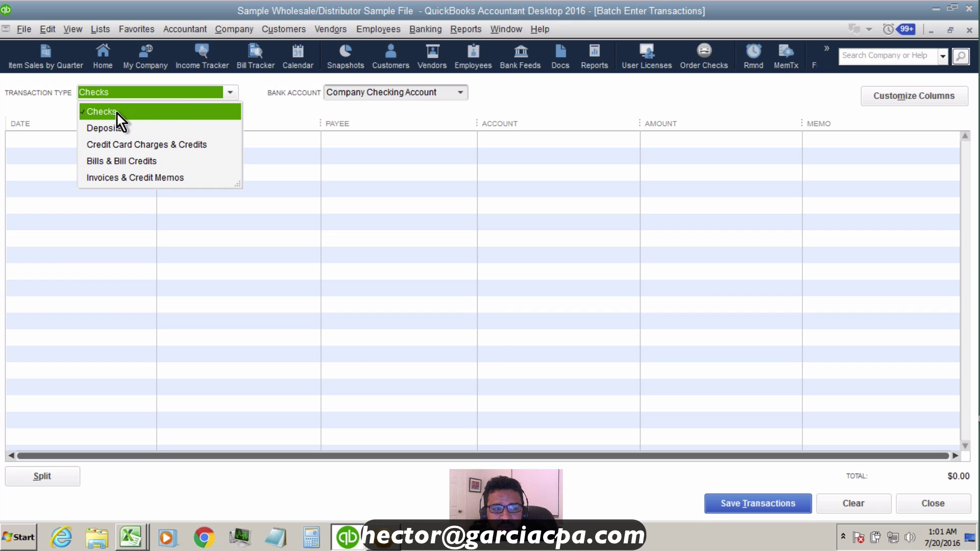
left_click(120, 128)
left_click(114, 94)
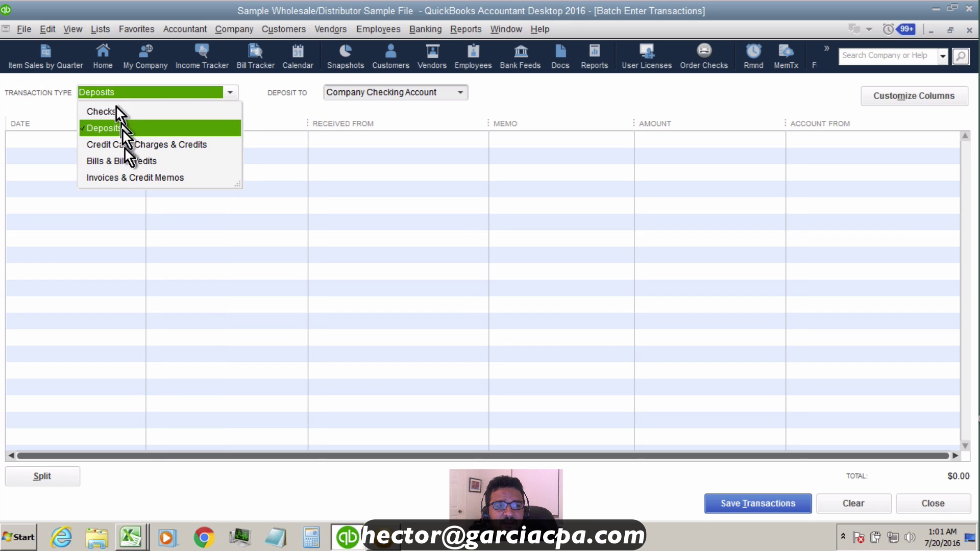
left_click(137, 178)
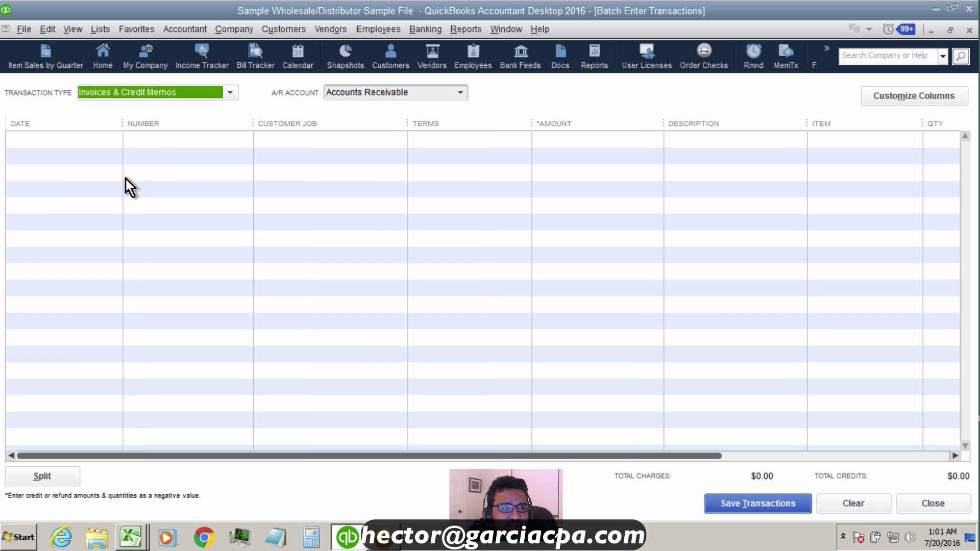
left_click(53, 137)
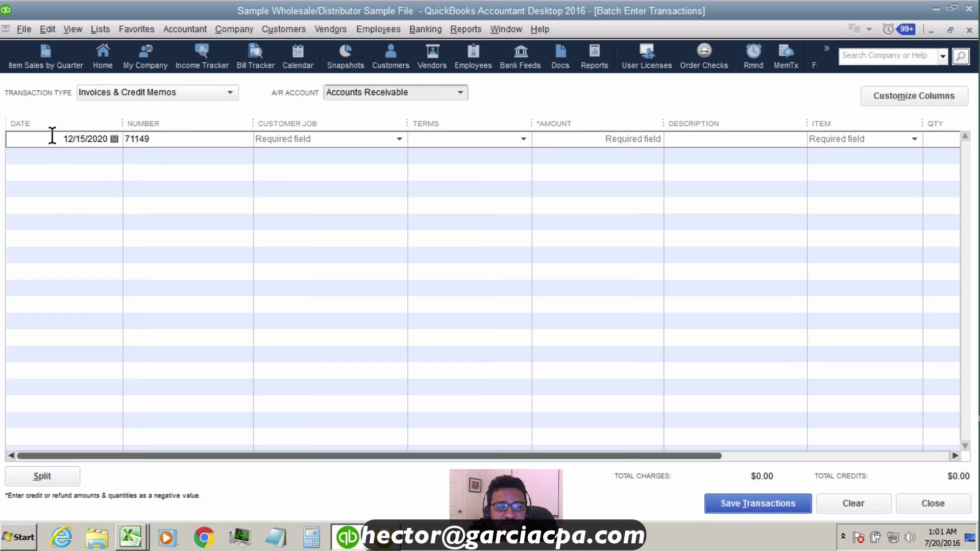
left_click(46, 137)
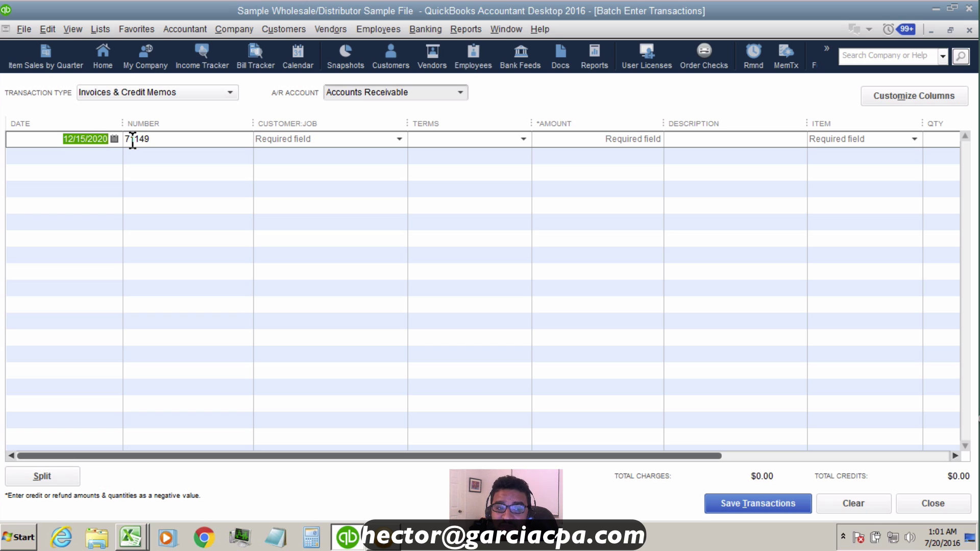
Switch to the Book1.xlsx workbook in Excel and examine each invoice row, 2 to 5, on the SINGLE LINES sheet
left_click(129, 540)
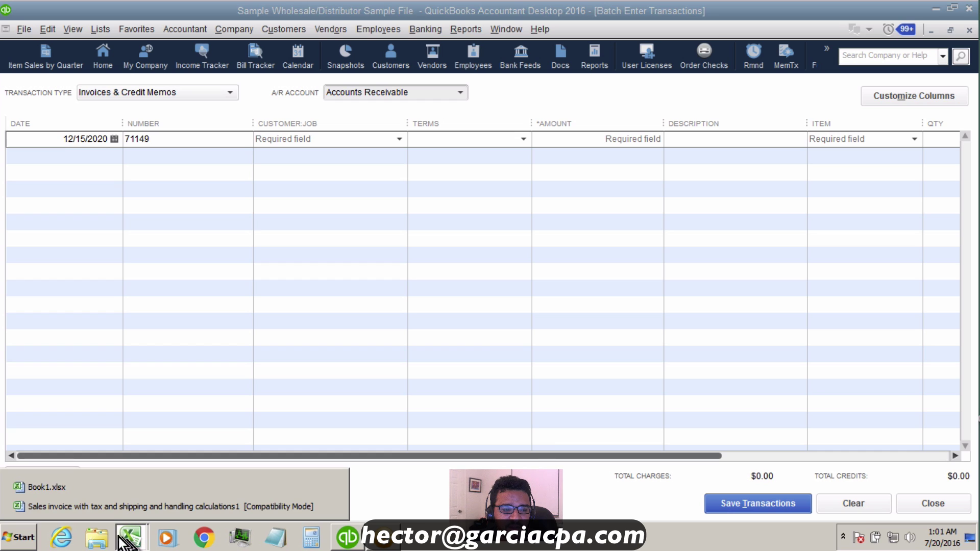
left_click(92, 491)
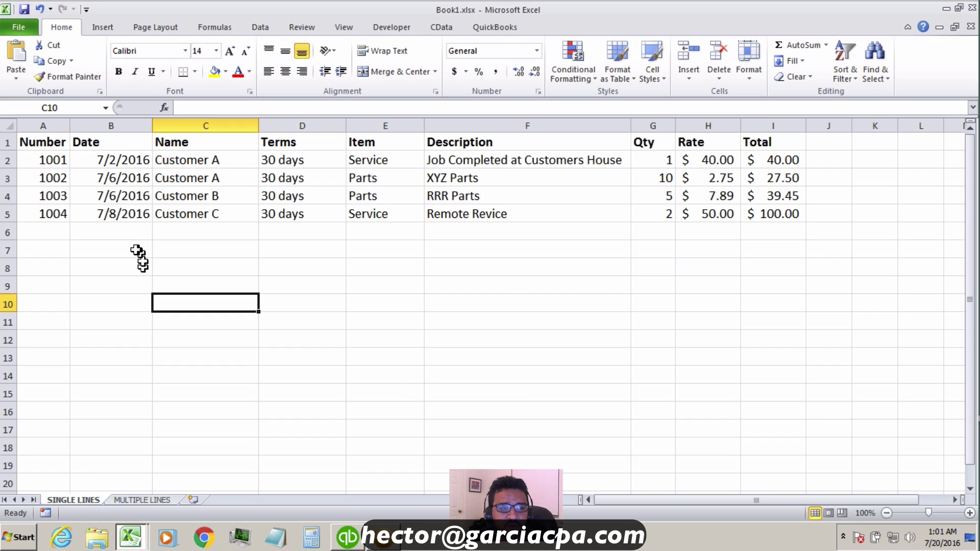
left_click(120, 262)
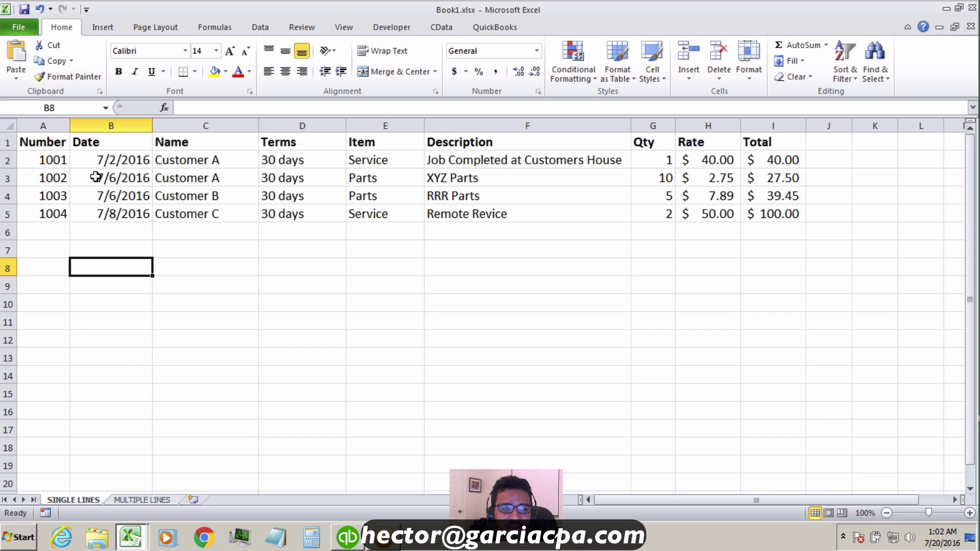
left_click(4, 160)
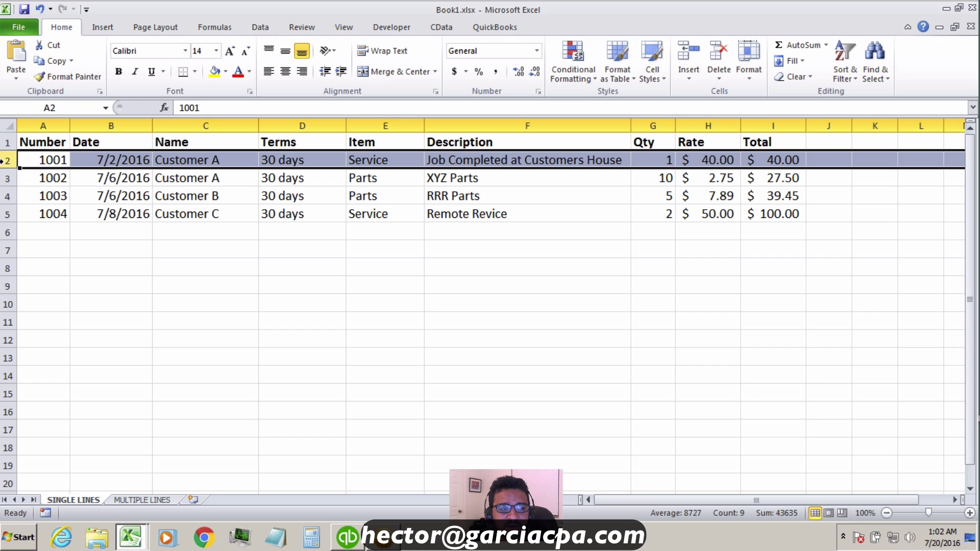
left_click(4, 178)
left_click(5, 196)
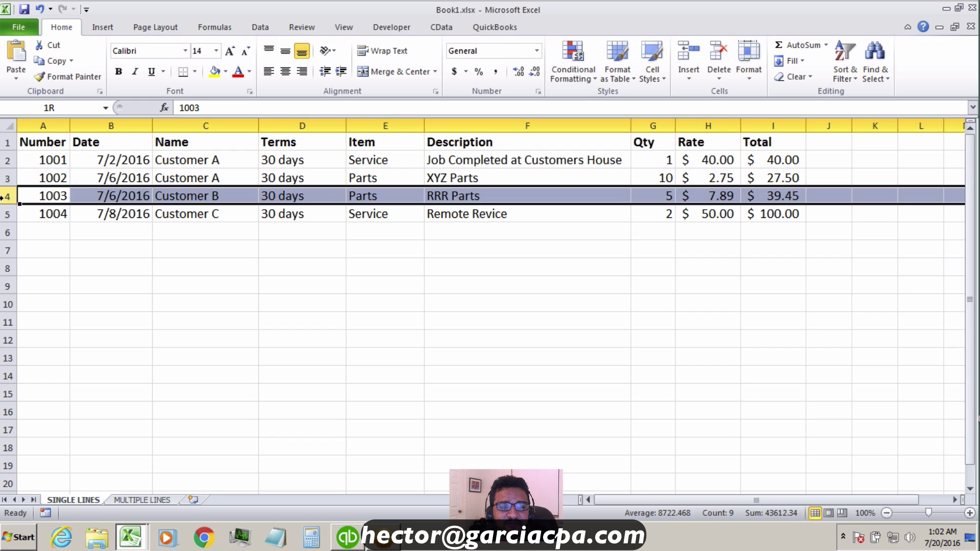
left_click(4, 214)
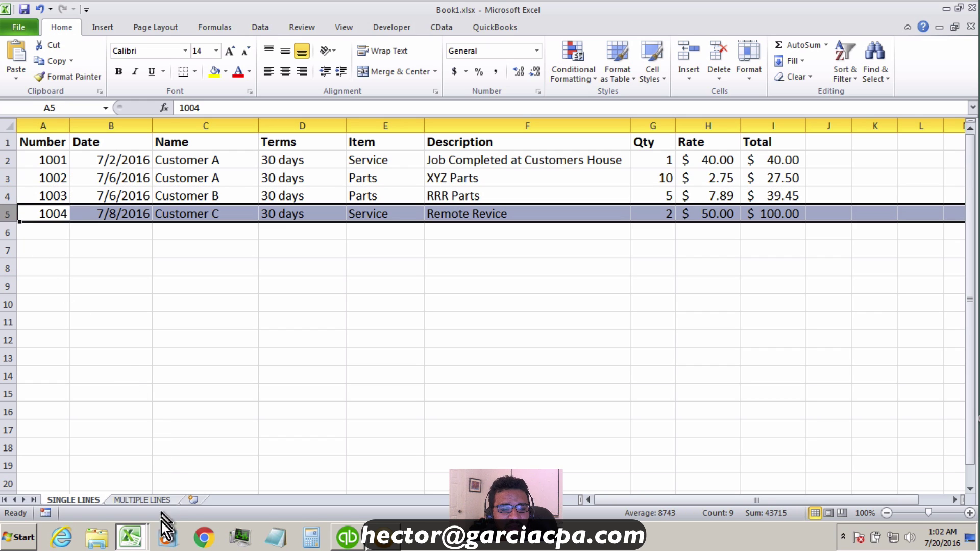
On the MULTIPLE LINES sheet, examine the repeated invoice numbers and the items in rows 2 to 4 for Customer D
left_click(138, 502)
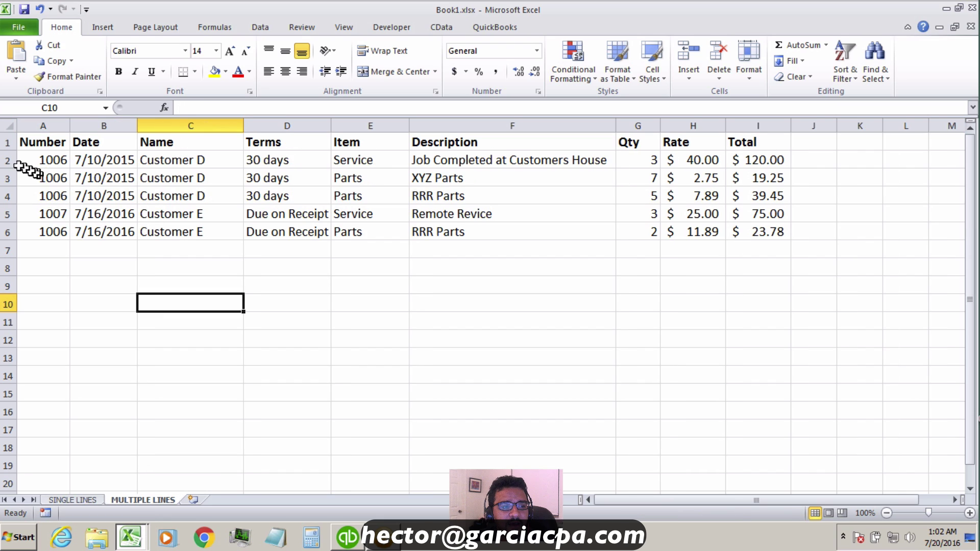
left_click_drag(7, 163, 8, 196)
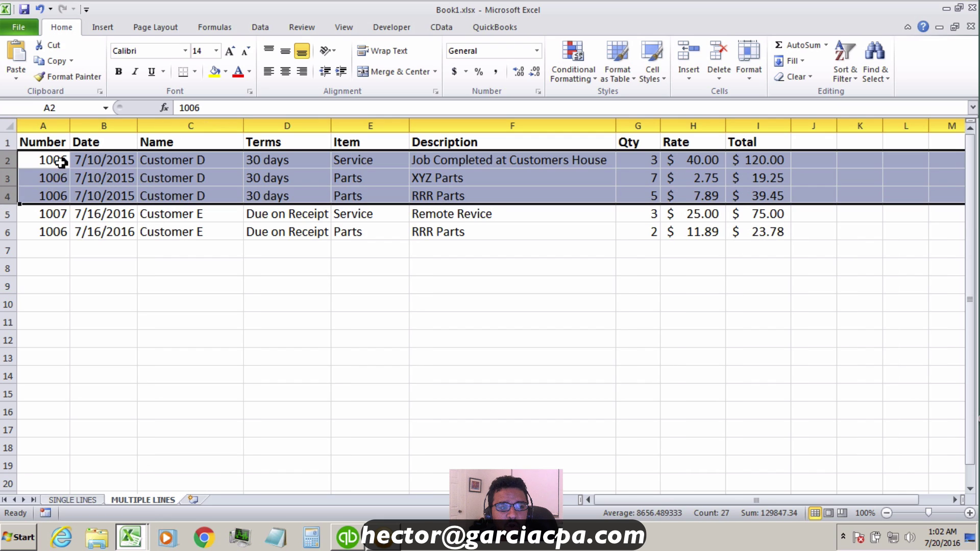
left_click(55, 163)
left_click(59, 178)
left_click(59, 196)
left_click(371, 160)
left_click(368, 178)
left_click(367, 196)
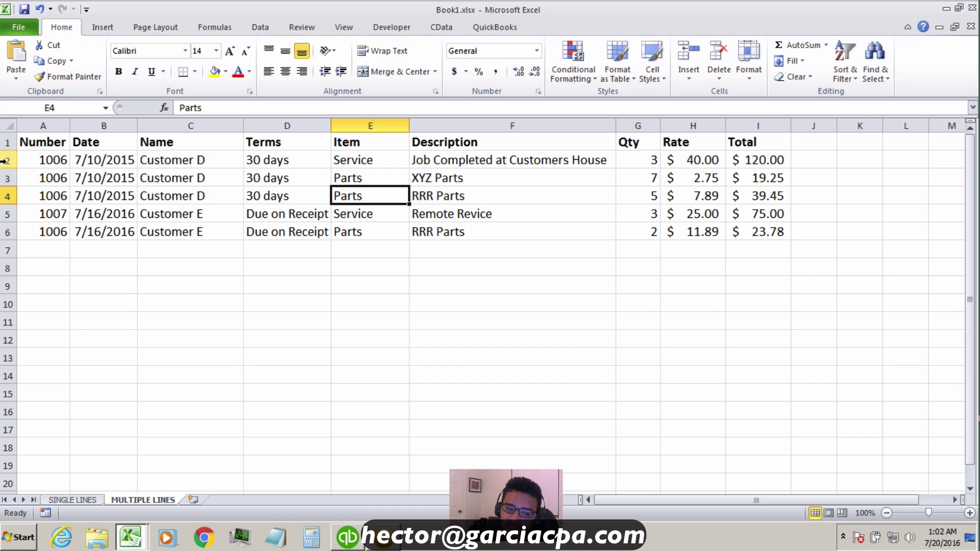
On the SINGLE LINES sheet, examine invoice rows 2 to 5 and each column from Number through Total
left_click(74, 503)
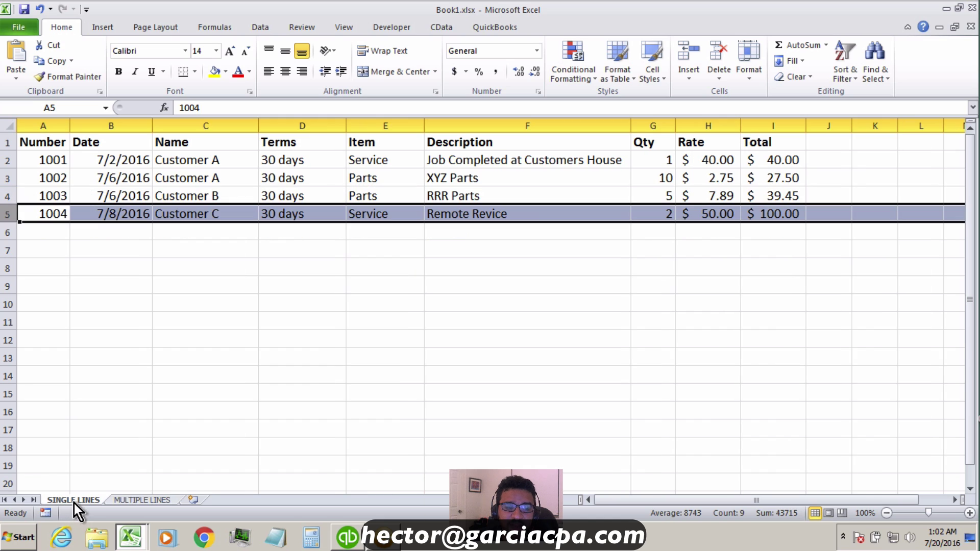
left_click(256, 357)
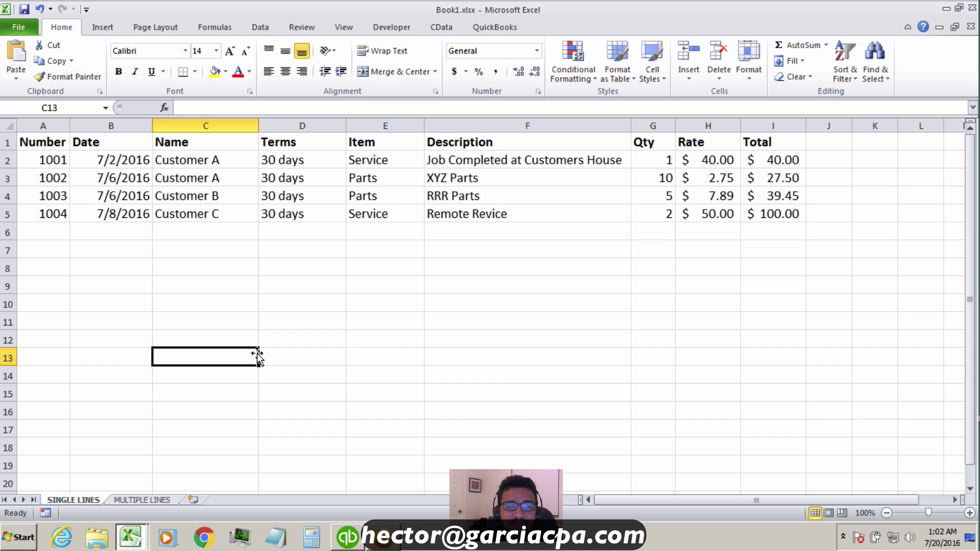
left_click_drag(8, 159, 7, 214)
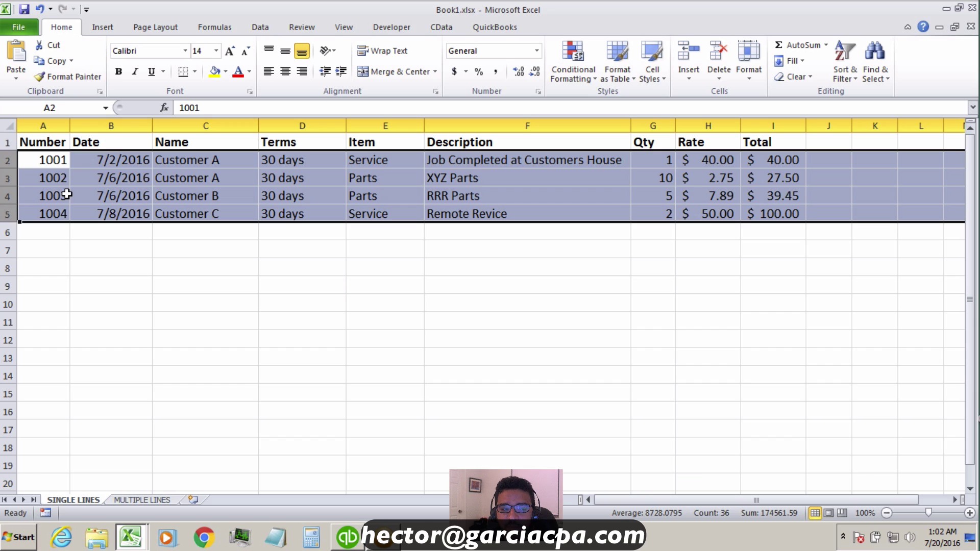
left_click(43, 119)
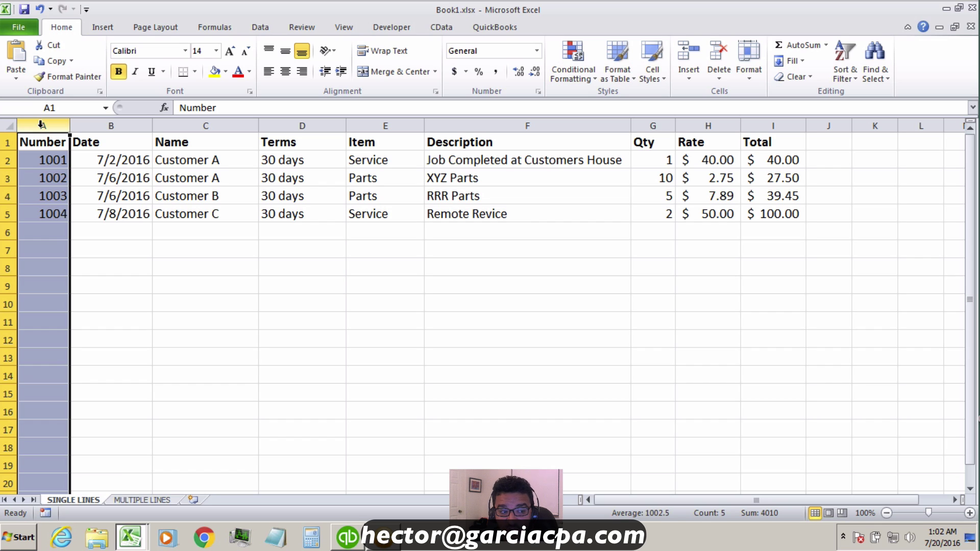
left_click(122, 121)
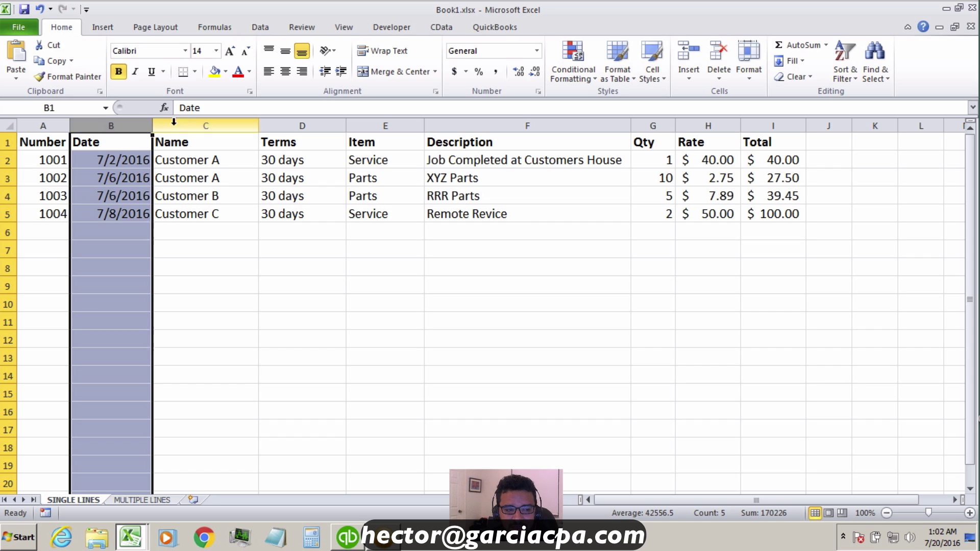
left_click(212, 123)
left_click(312, 121)
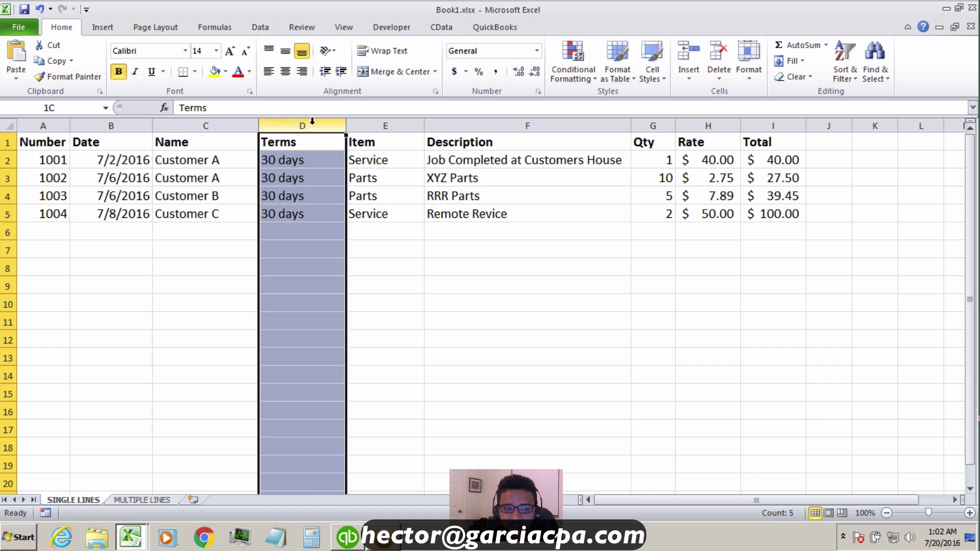
left_click(389, 121)
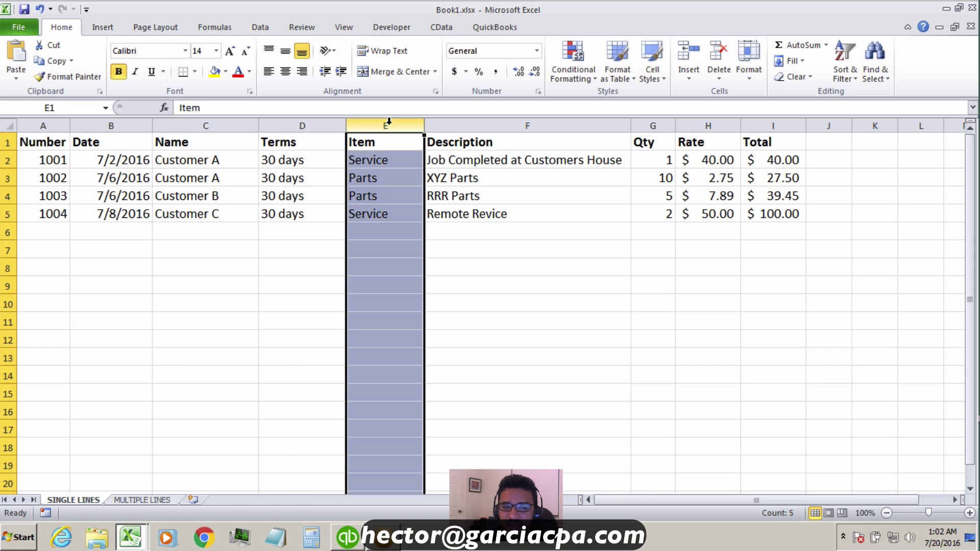
left_click(481, 121)
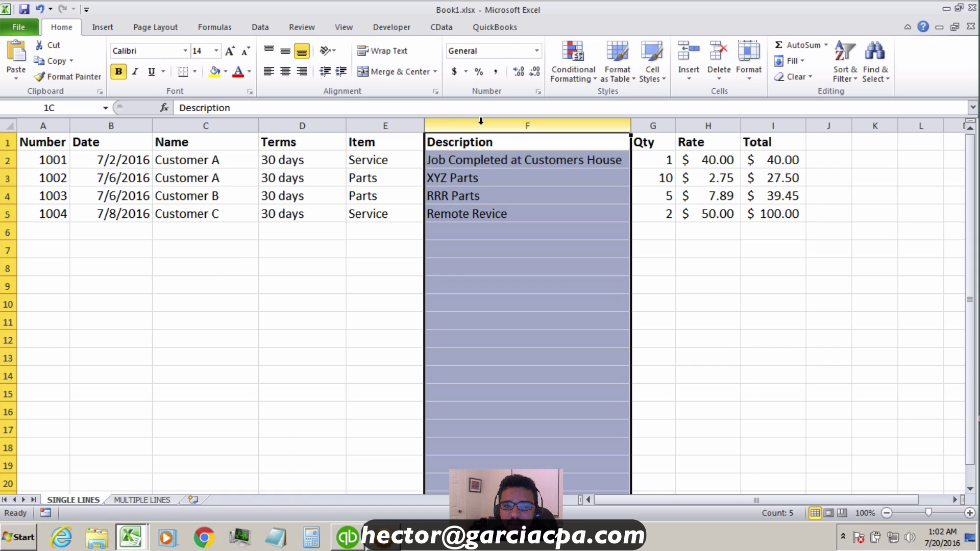
left_click(658, 121)
left_click(726, 119)
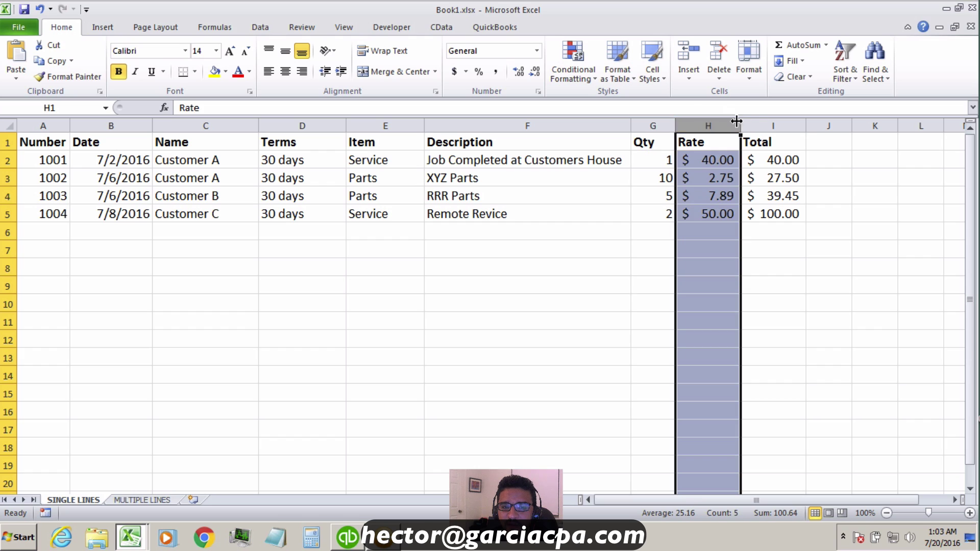
left_click(771, 119)
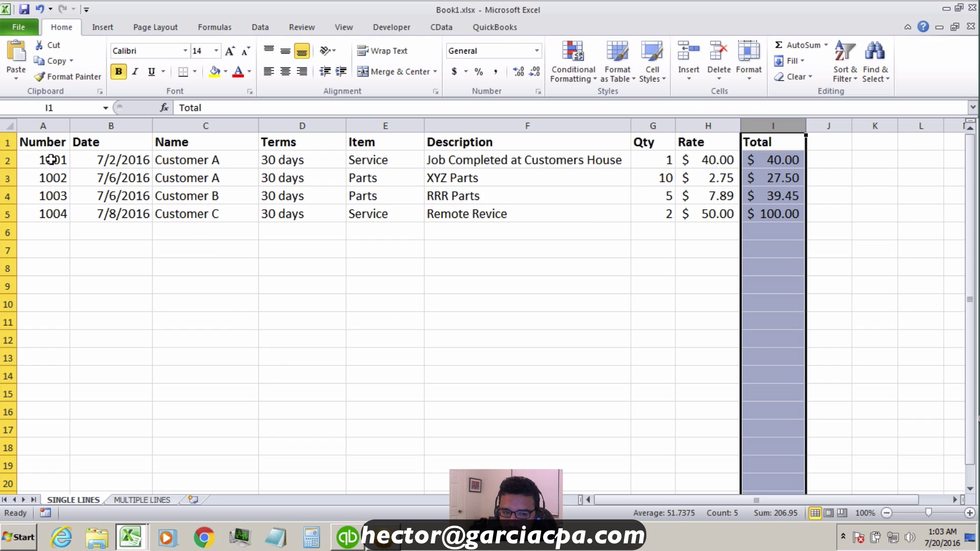
Compare the QuickBooks batch entry column order with the Number, Date, Name and Terms columns in Book1.xlsx
left_click(347, 537)
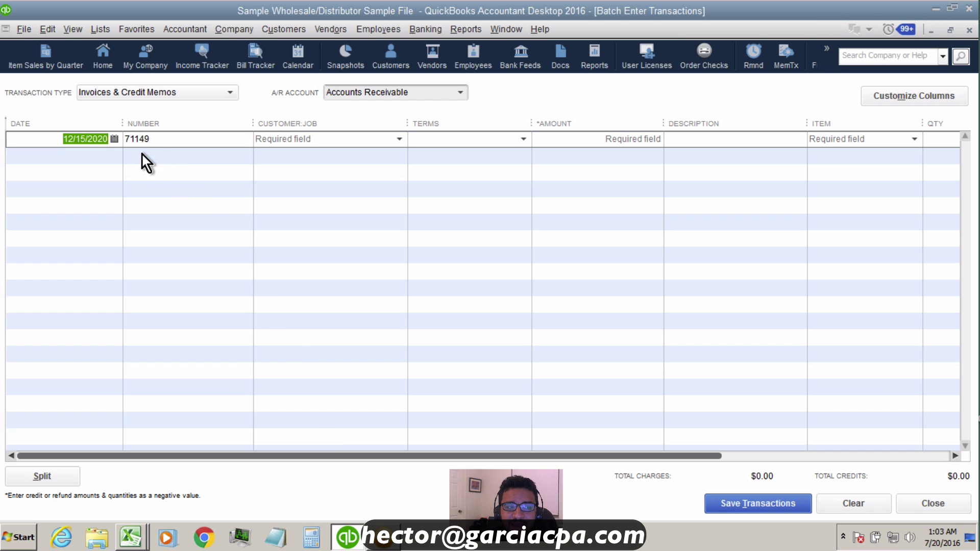
left_click(130, 545)
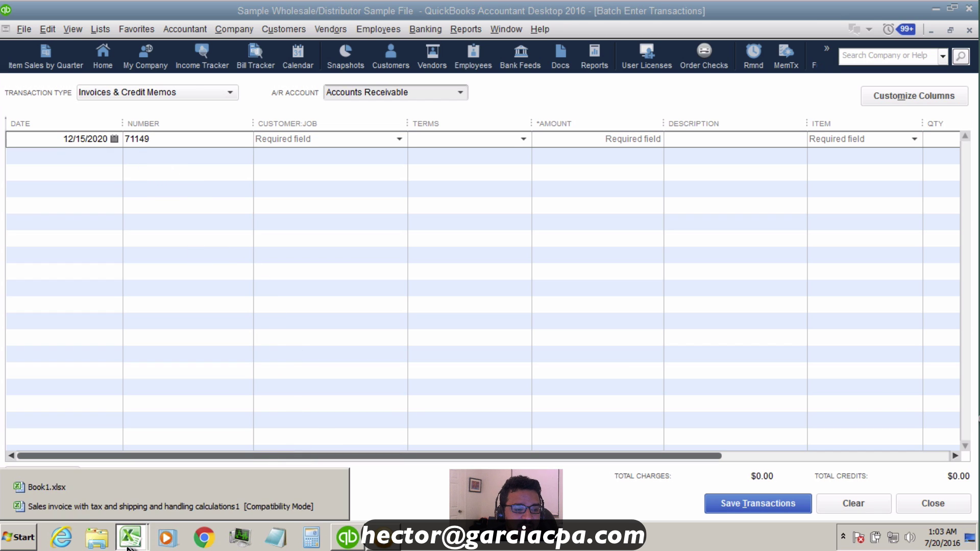
left_click(56, 488)
left_click(49, 123)
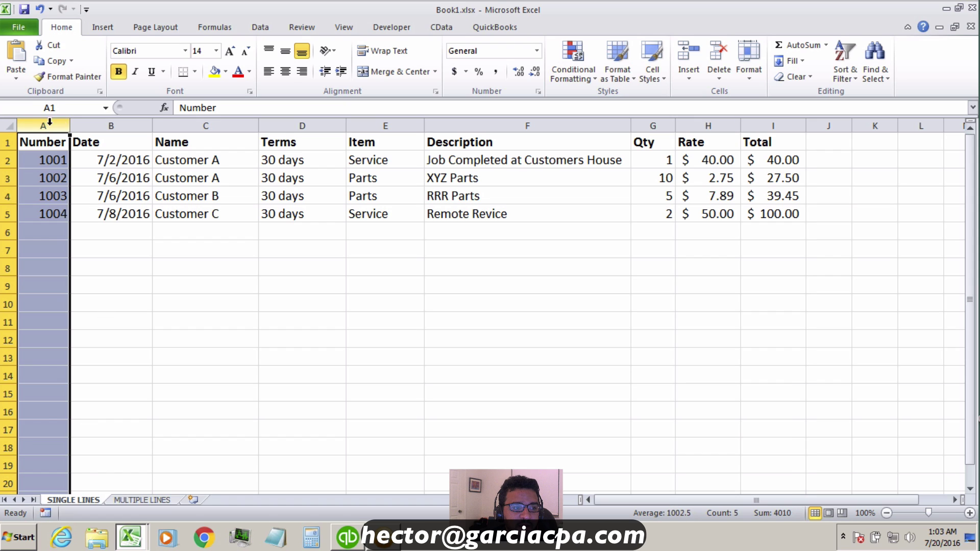
left_click(122, 123)
left_click(209, 123)
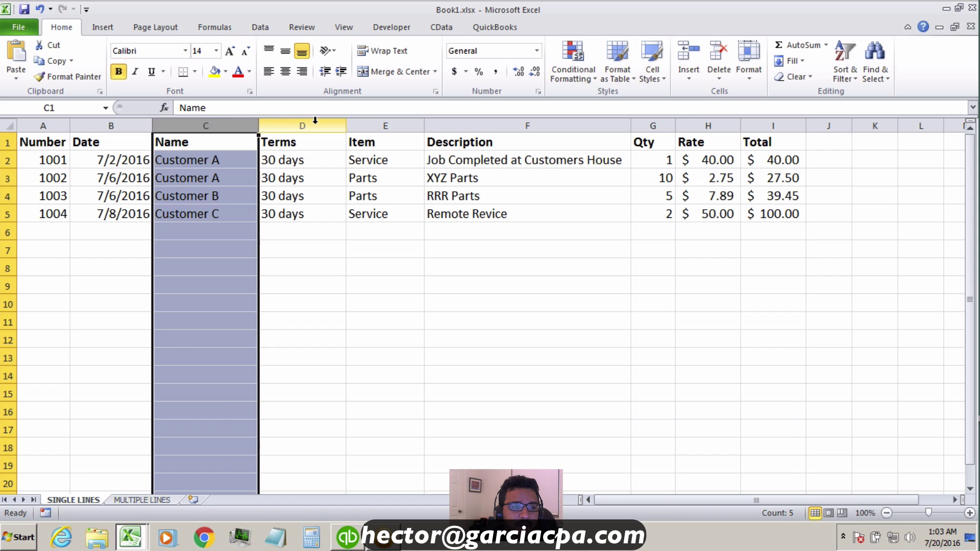
left_click(316, 122)
Switch to QuickBooks and customize the batch entry columns so that Number comes before Date
left_click(347, 538)
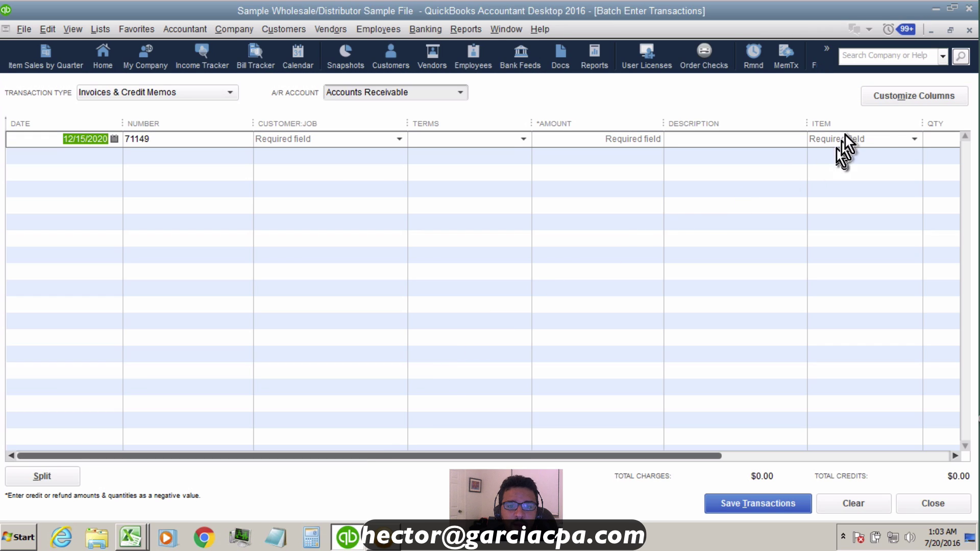
left_click(899, 98)
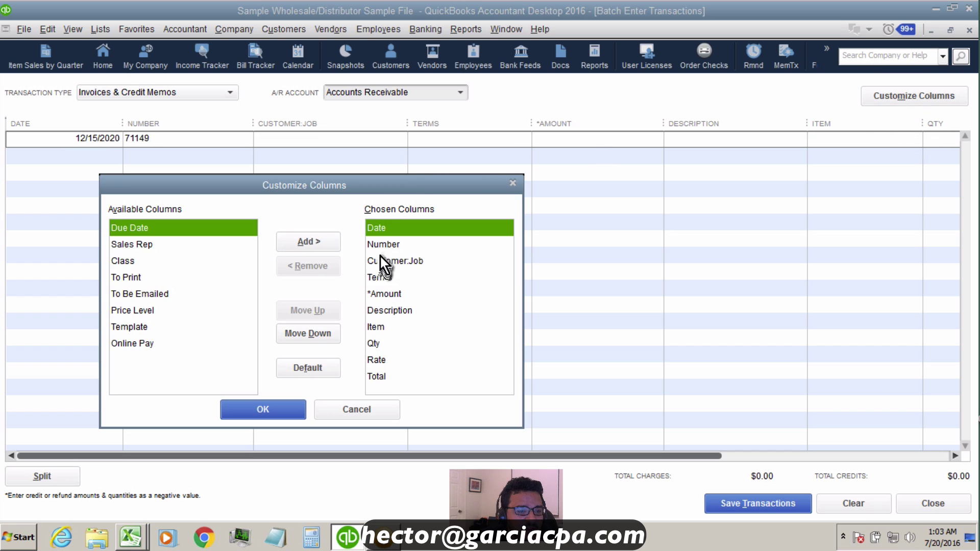
left_click(384, 250)
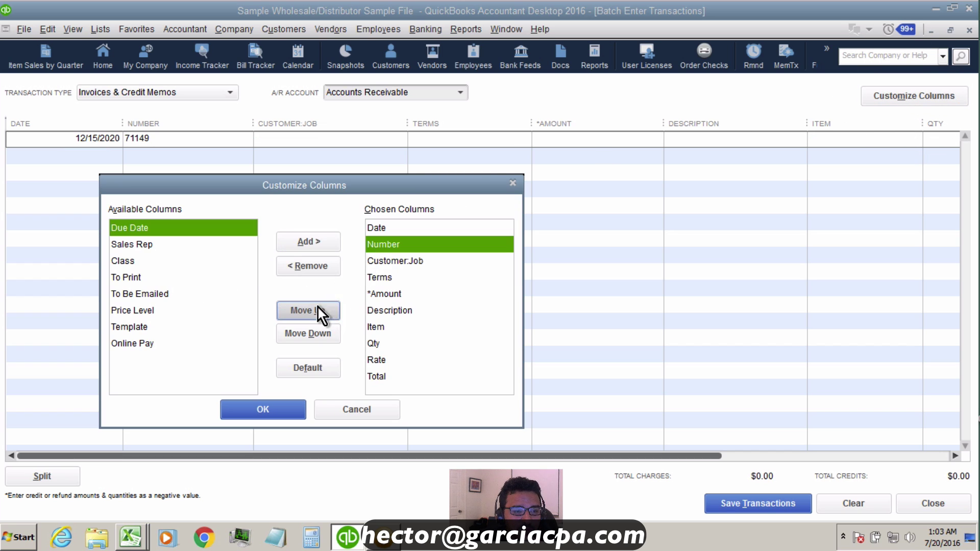
left_click(317, 310)
left_click(377, 246)
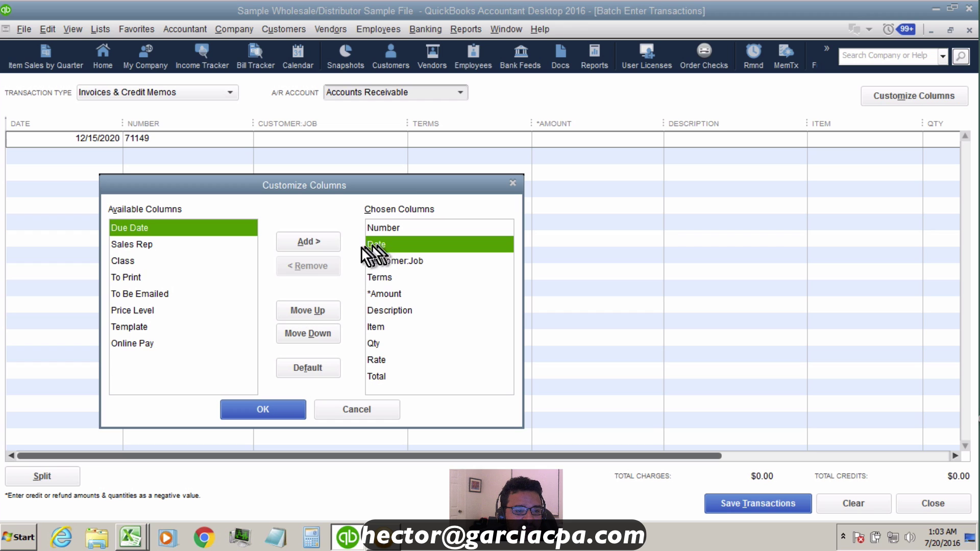
left_click(412, 261)
left_click(412, 260)
Switch to Book1.xlsx and examine the column order from Number through Description on the SINGLE LINES sheet
left_click(131, 538)
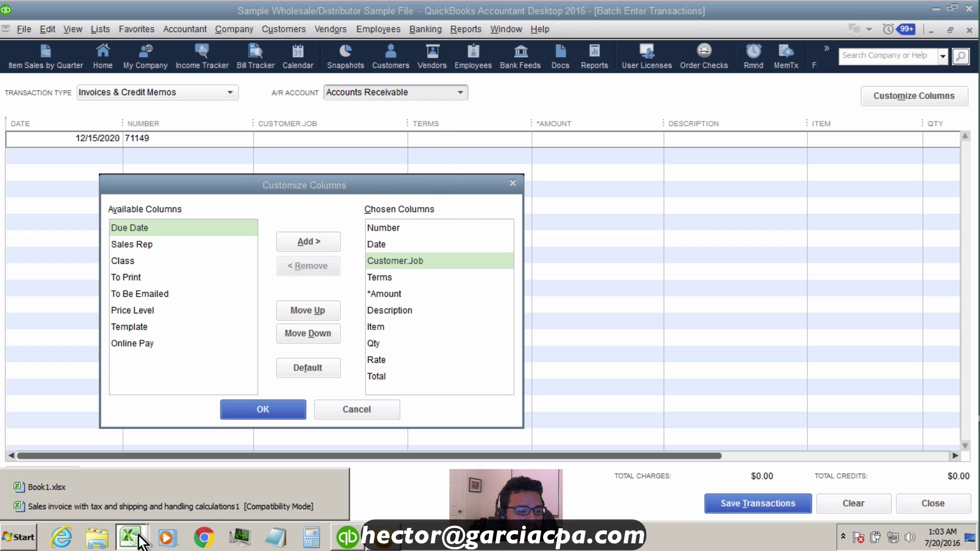
left_click(92, 513)
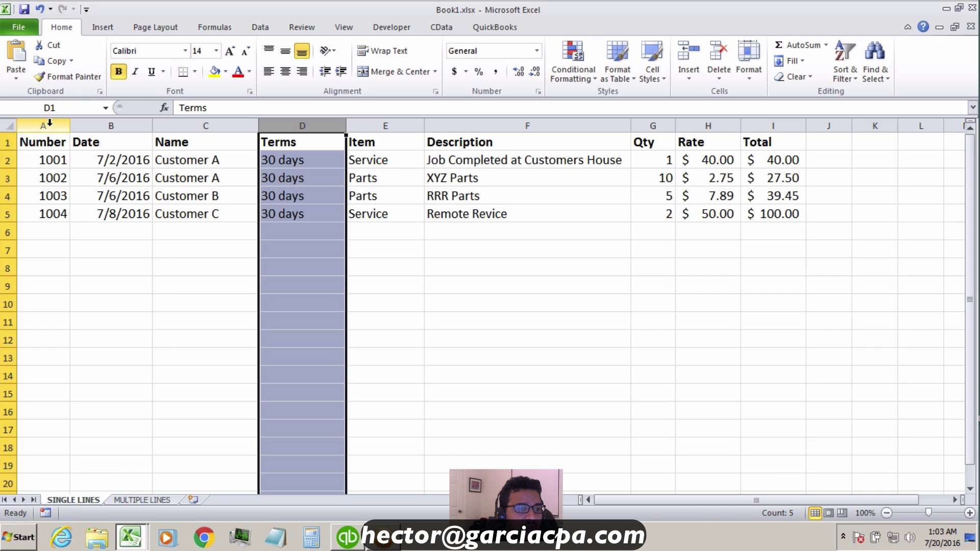
left_click(54, 125)
left_click(127, 125)
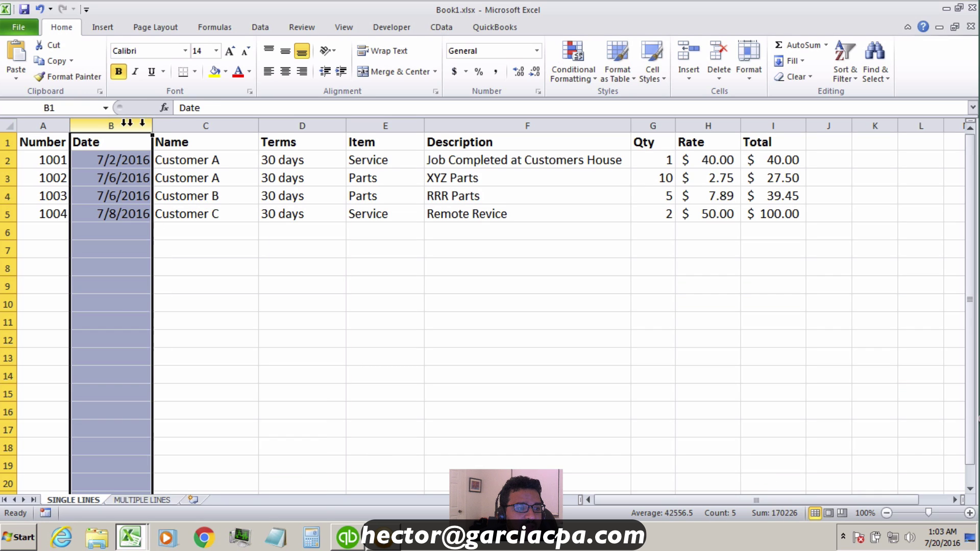
left_click(203, 123)
left_click(319, 122)
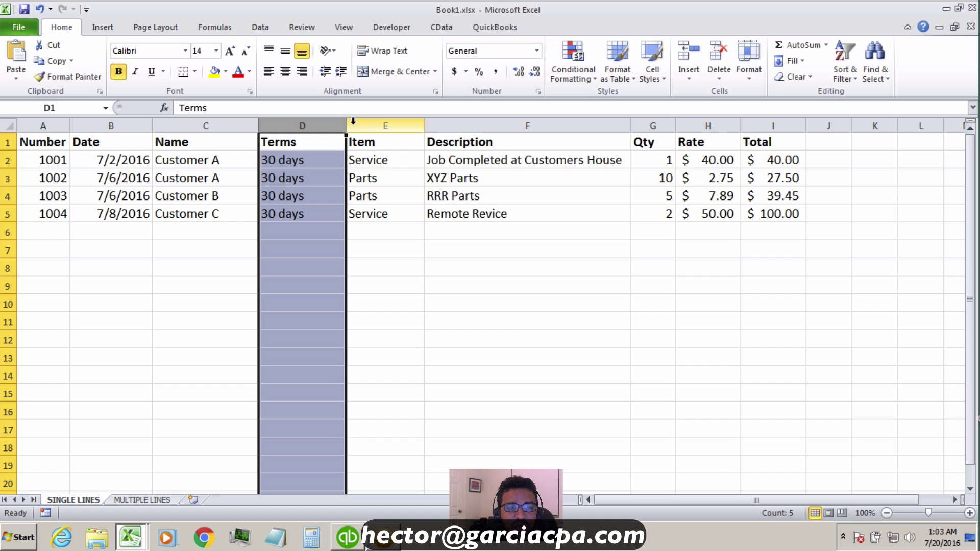
left_click(380, 122)
left_click(464, 122)
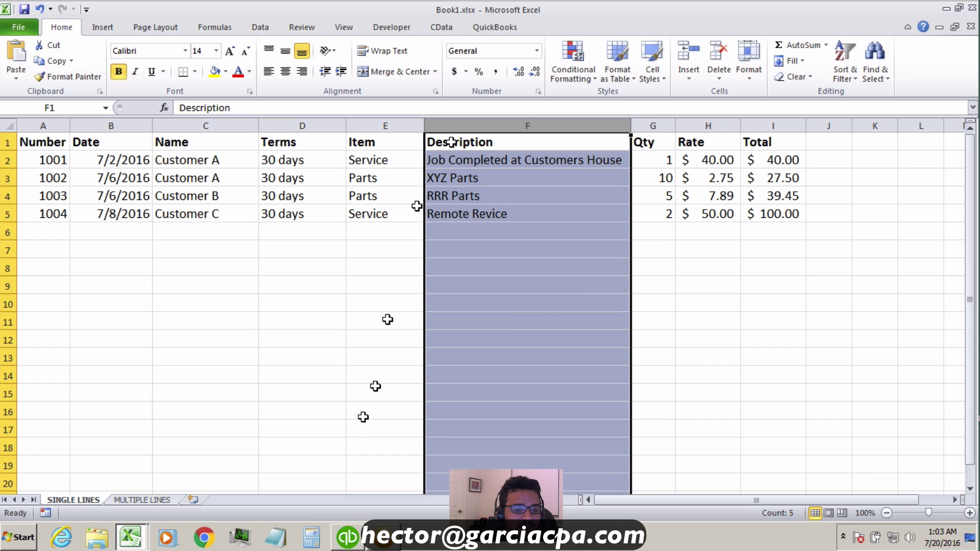
Back in QuickBooks, reorder the chosen columns so that Item and Description directly follow Terms, ahead of *Amount
left_click(356, 543)
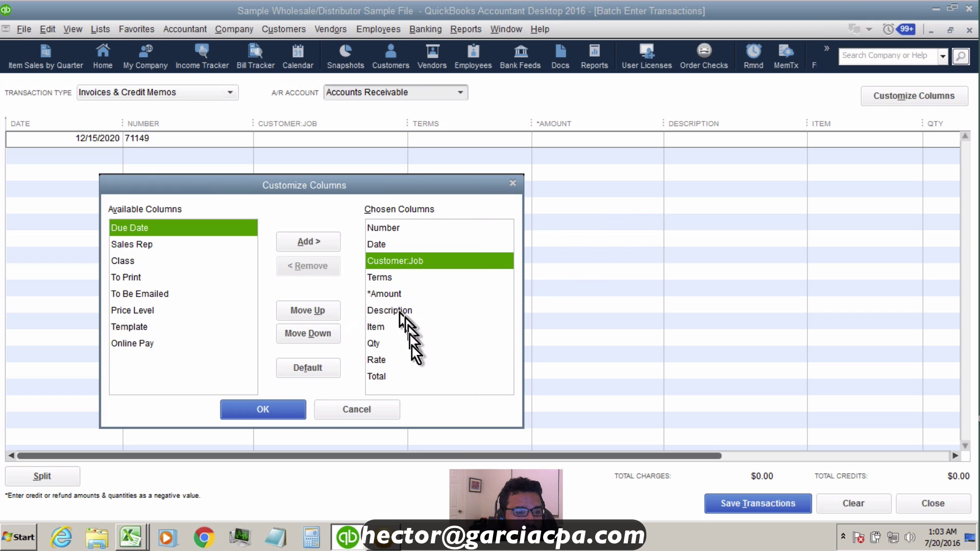
left_click(393, 283)
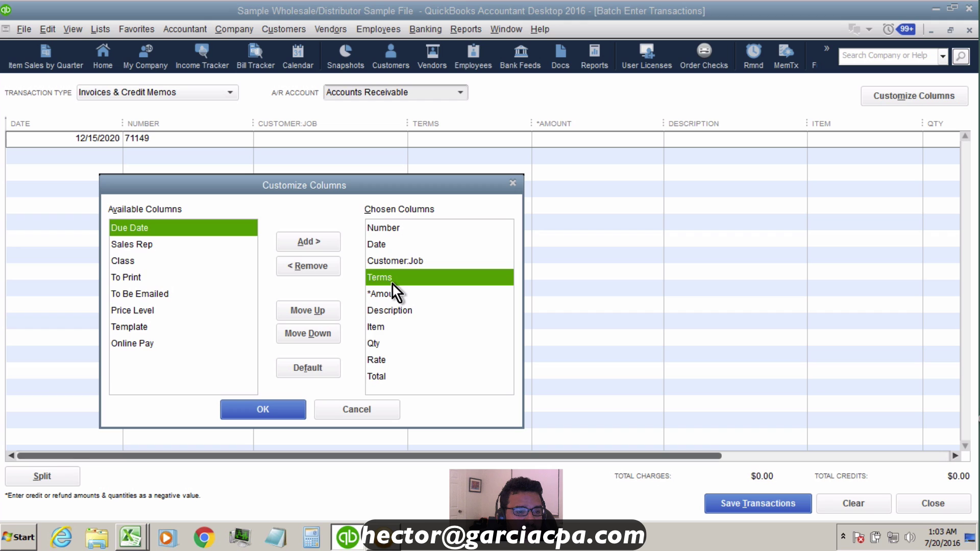
left_click(379, 330)
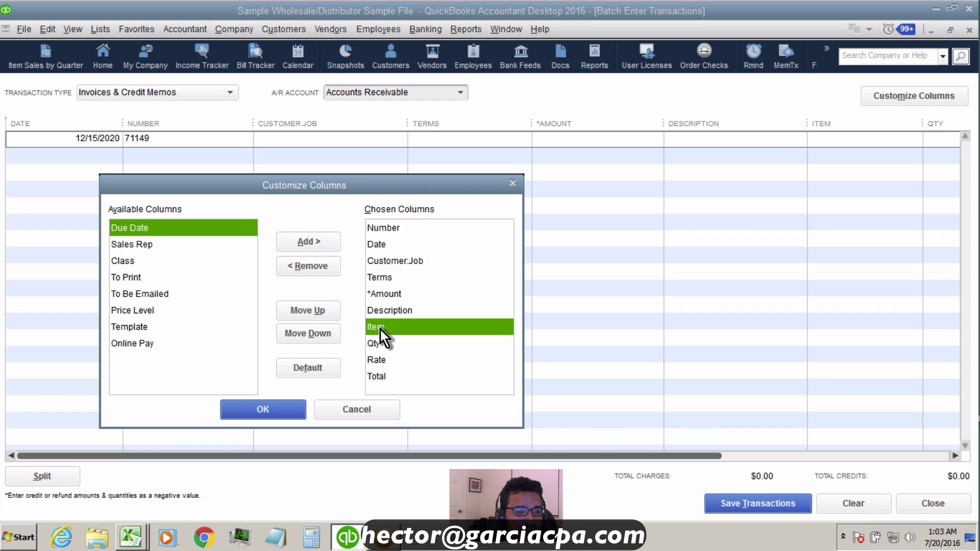
left_click(320, 317)
left_click(320, 317)
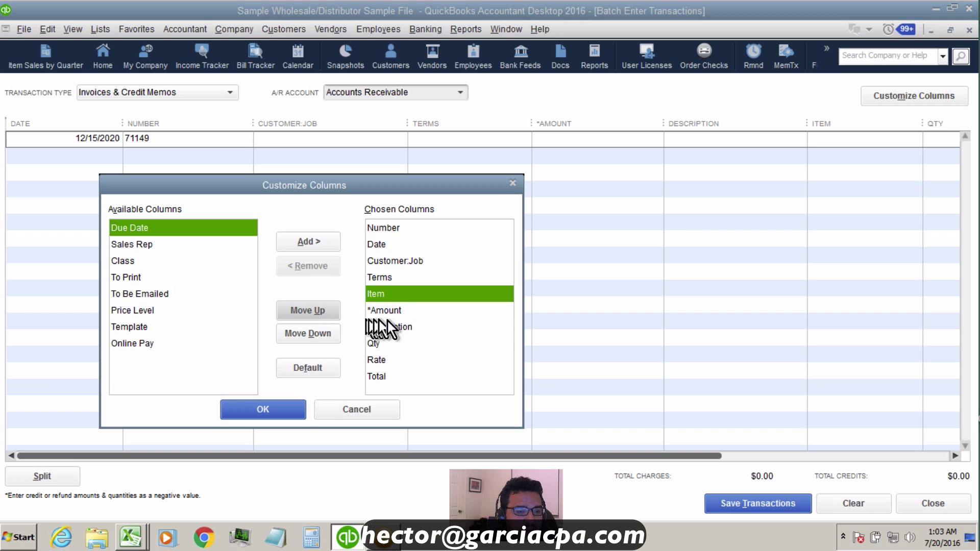
left_click(394, 326)
left_click(321, 311)
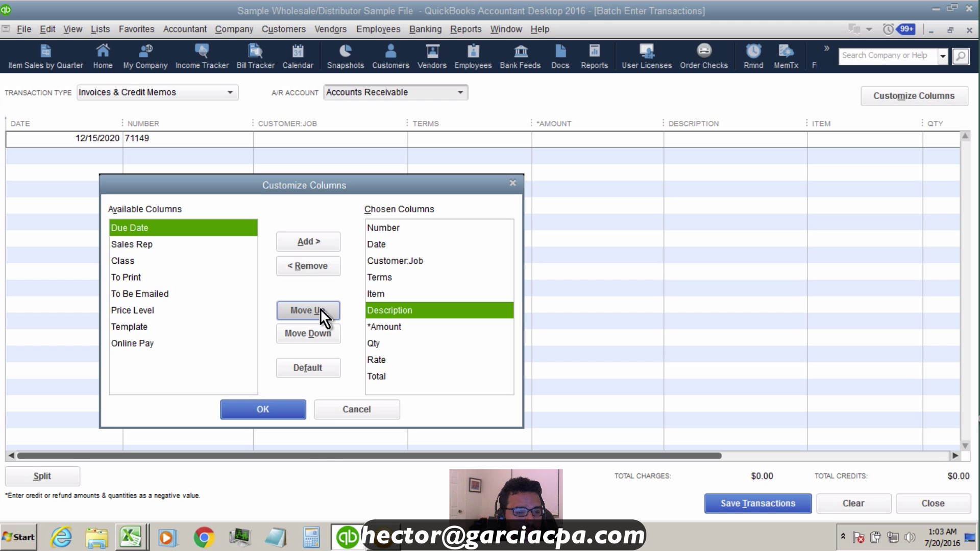
Switch to Book1.xlsx and examine the order of the Qty, Rate and Total columns on the SINGLE LINES sheet
left_click(132, 537)
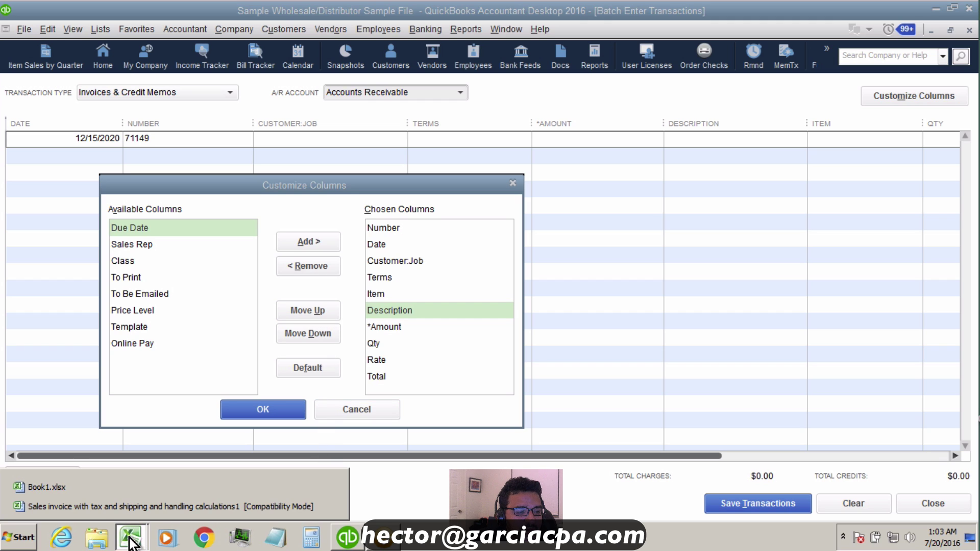
left_click(87, 488)
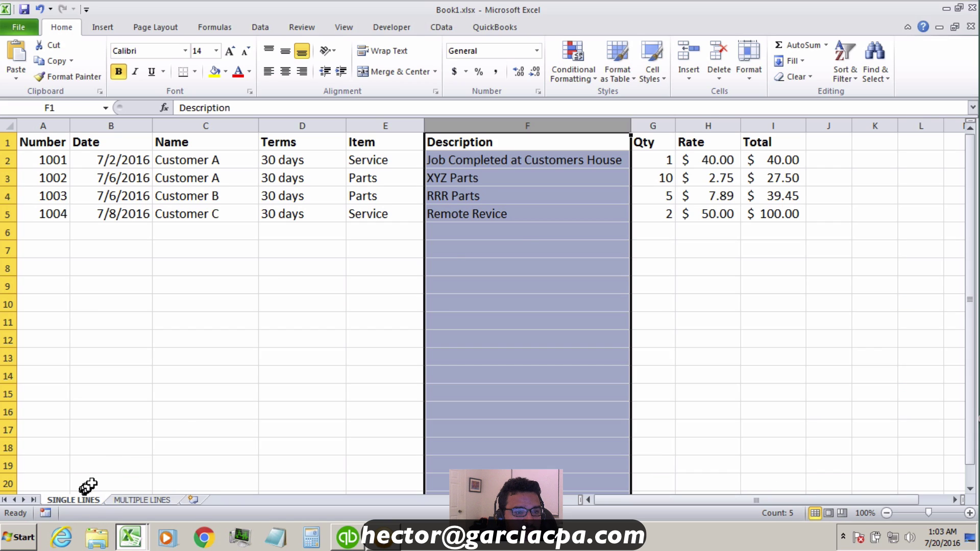
left_click(655, 124)
left_click(705, 125)
left_click(776, 123)
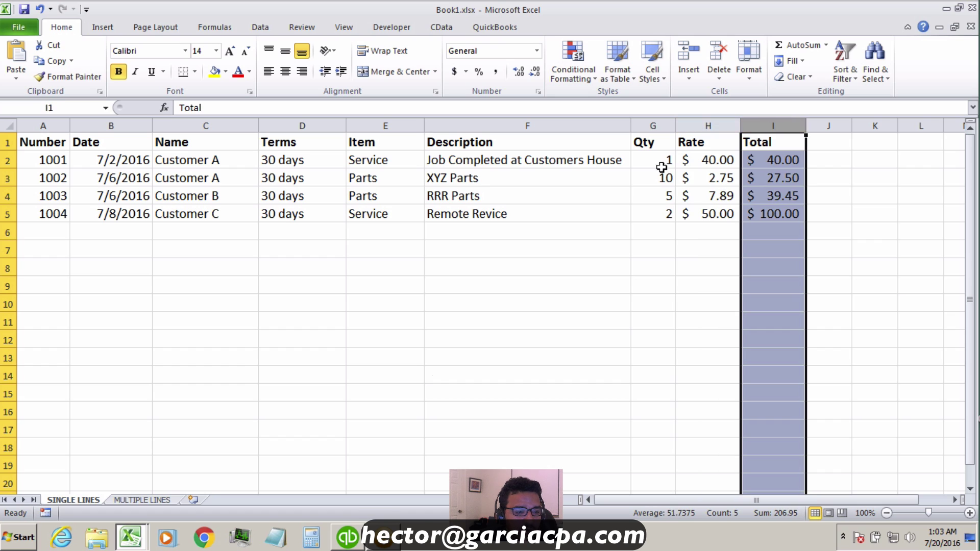
Back in QuickBooks, reorder the chosen columns so that Qty and Rate directly follow Description, ahead of *Amount
left_click(358, 536)
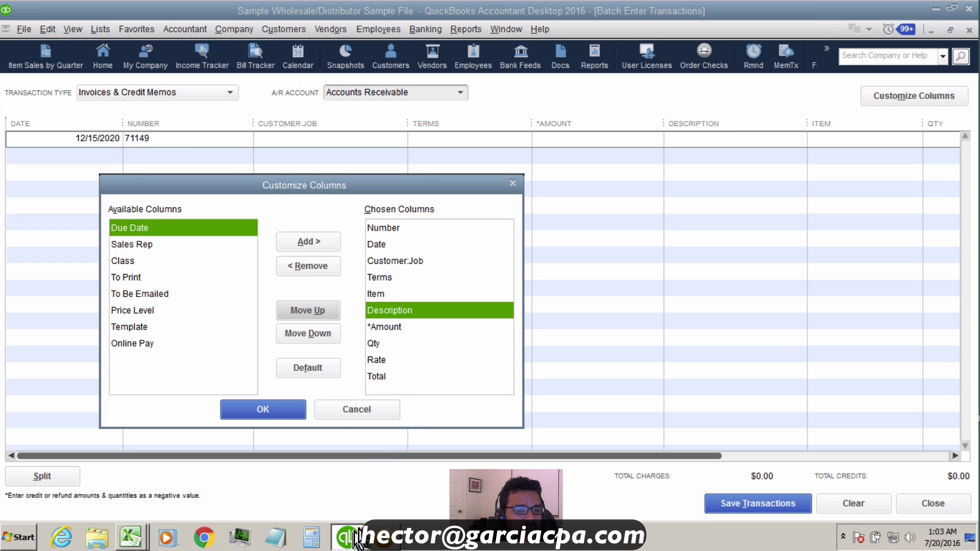
left_click(385, 358)
left_click(305, 312)
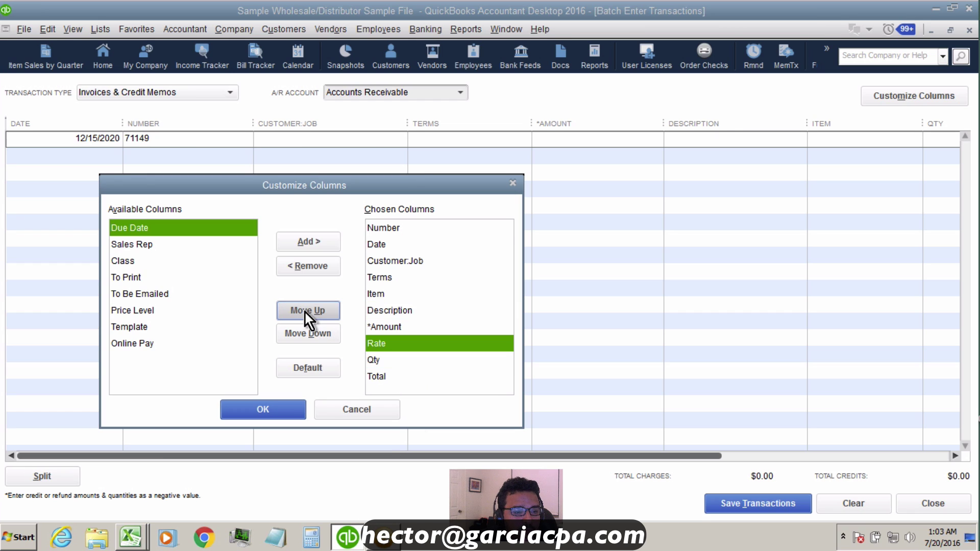
left_click(305, 312)
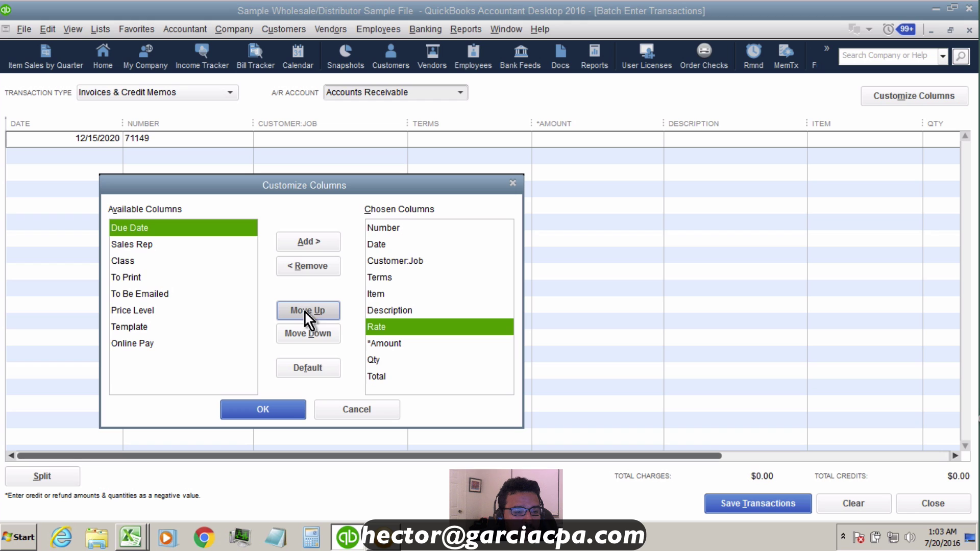
left_click(377, 360)
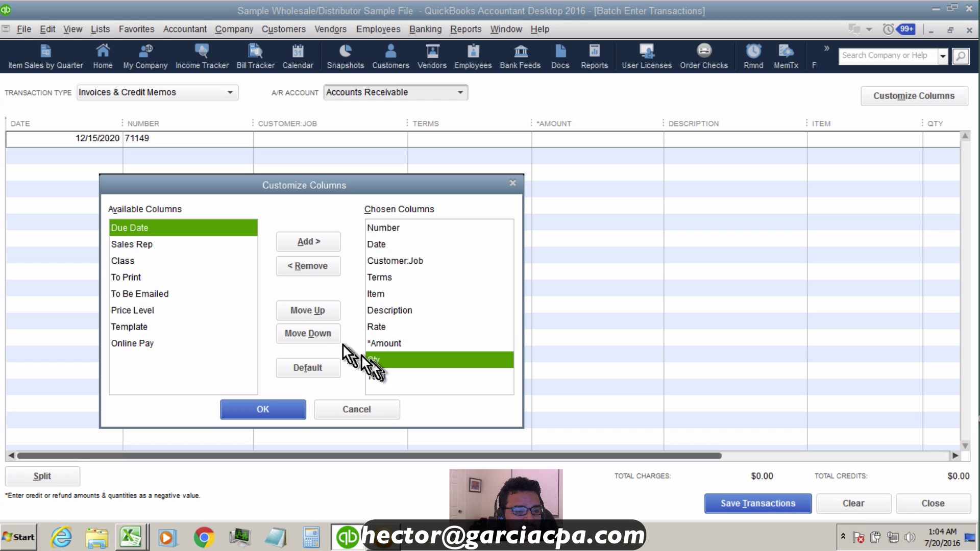
left_click(320, 318)
left_click(319, 316)
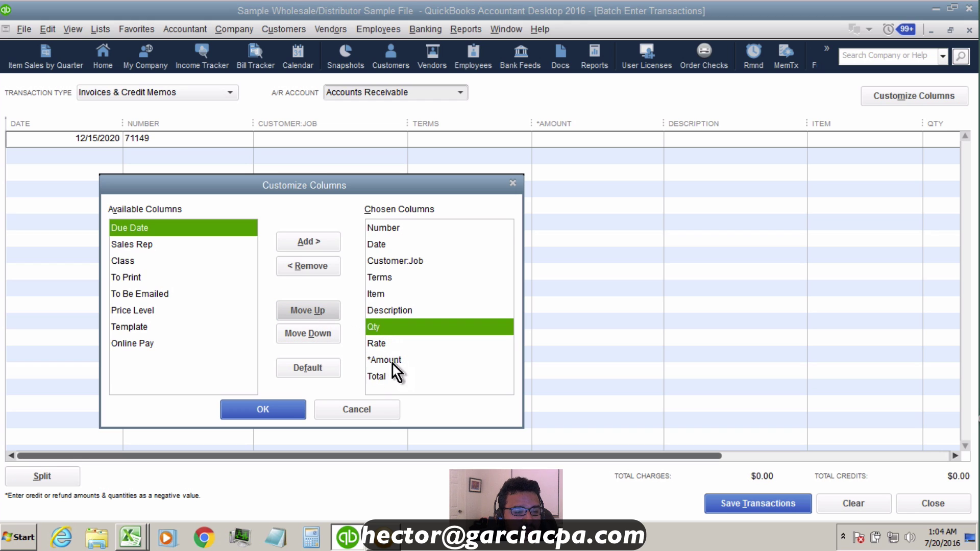
Place Total ahead of *Amount in the chosen columns and apply the new column layout to the batch grid
left_click(376, 375)
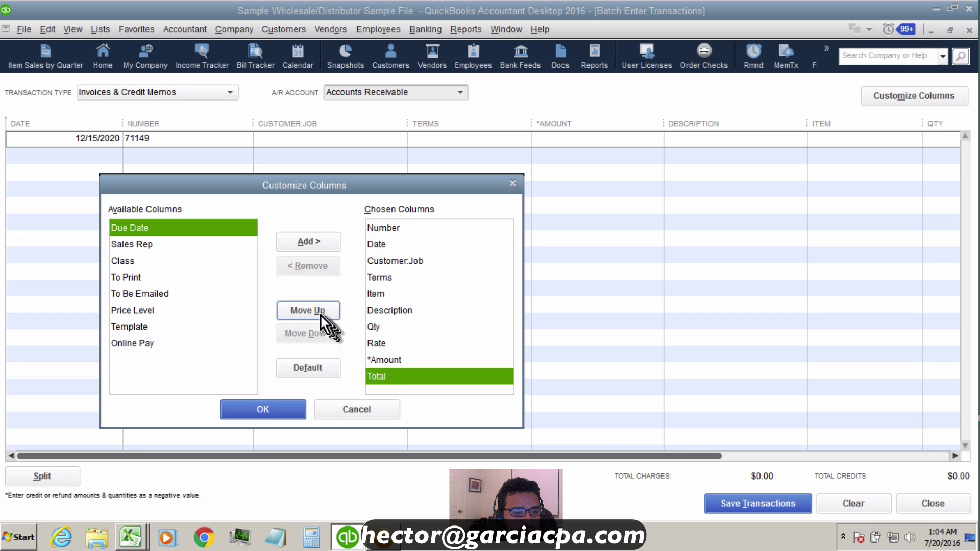
left_click(320, 315)
left_click(397, 377)
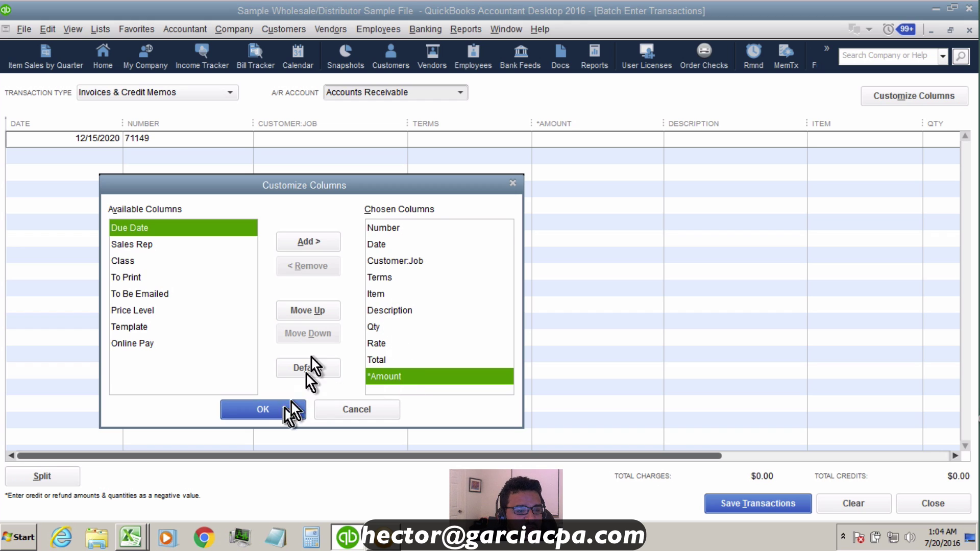
left_click(405, 236)
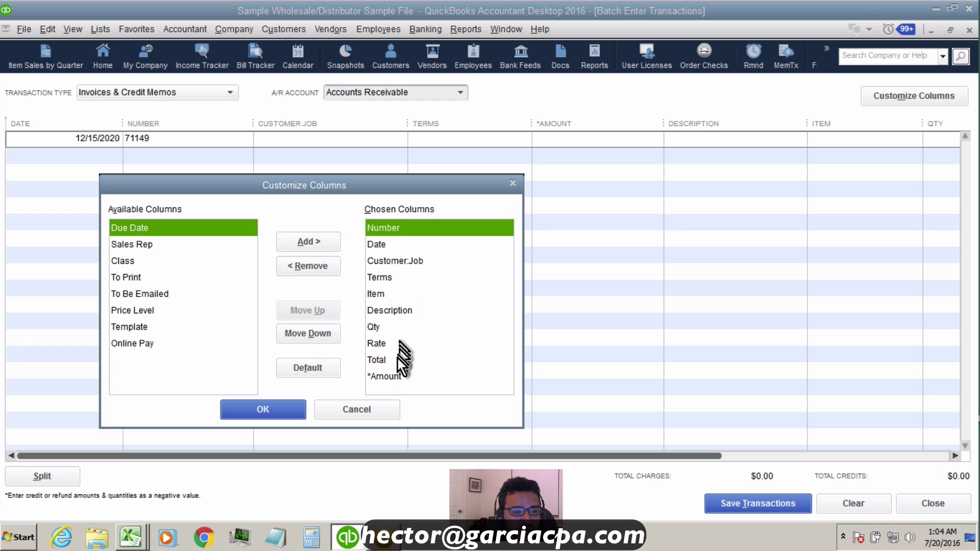
left_click(270, 415)
left_click(74, 139)
left_click(195, 139)
left_click_drag(196, 139, 302, 139)
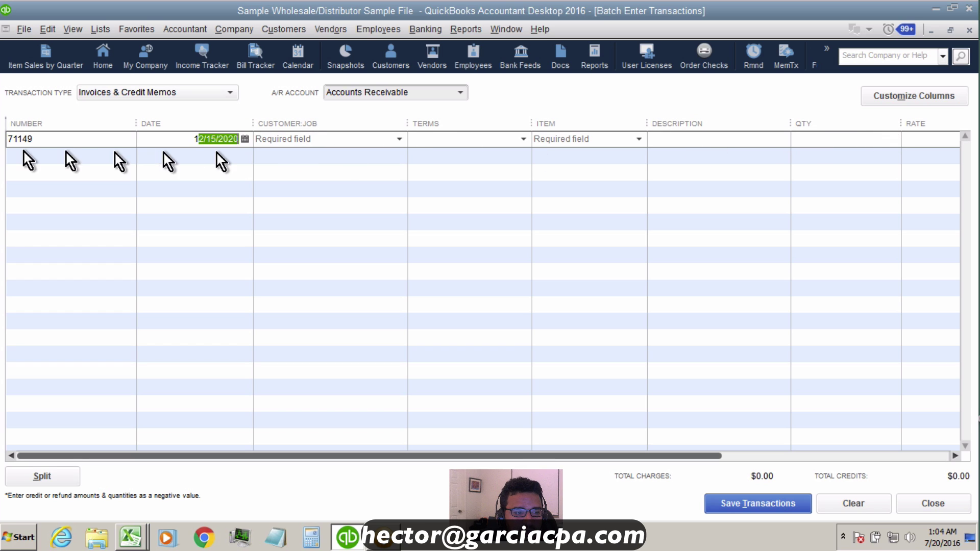
Switch to Book1.xlsx and select the four invoice rows from Number through Total, leaving out the header row
mouse_move(130, 545)
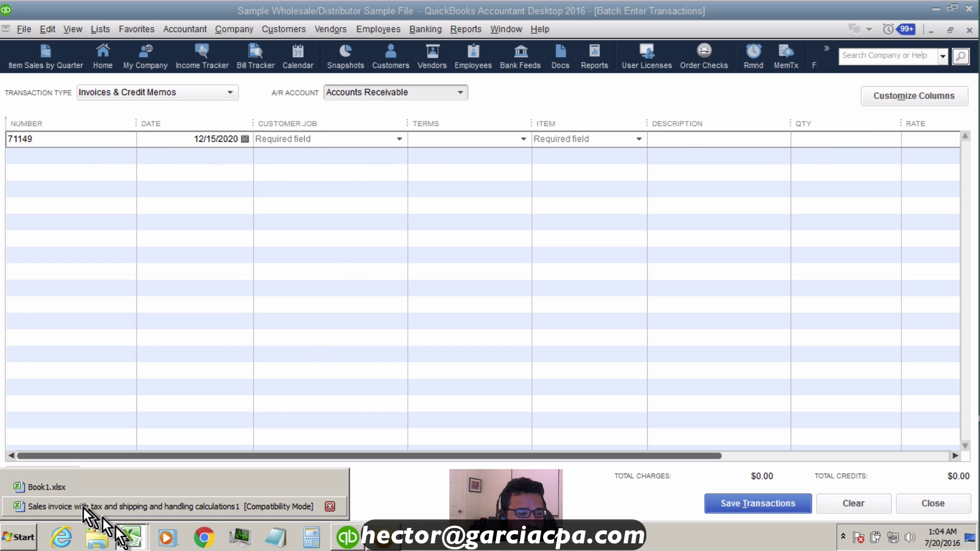
left_click(64, 487)
left_click_drag(54, 164, 772, 216)
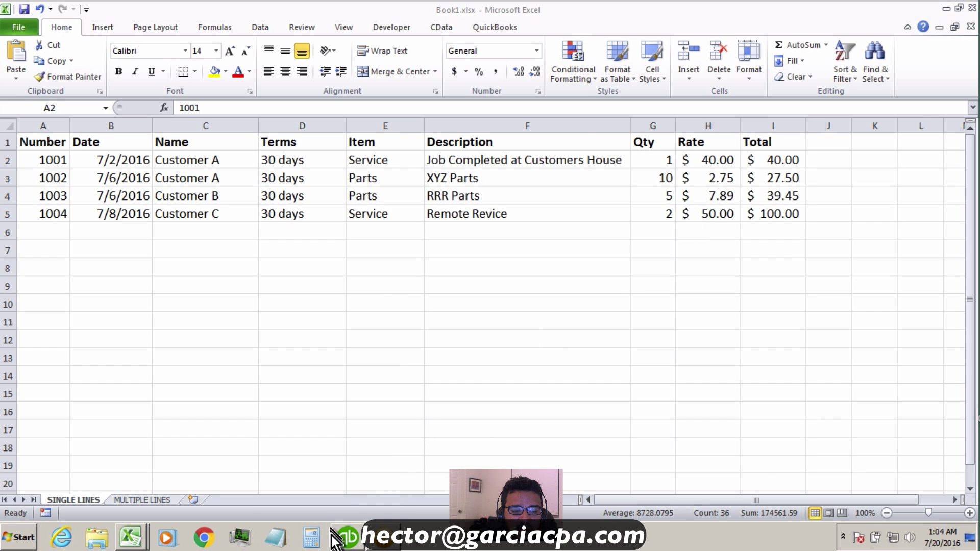
Return to QuickBooks and review the chosen column order in the batch entry column settings
left_click(346, 537)
left_click(911, 97)
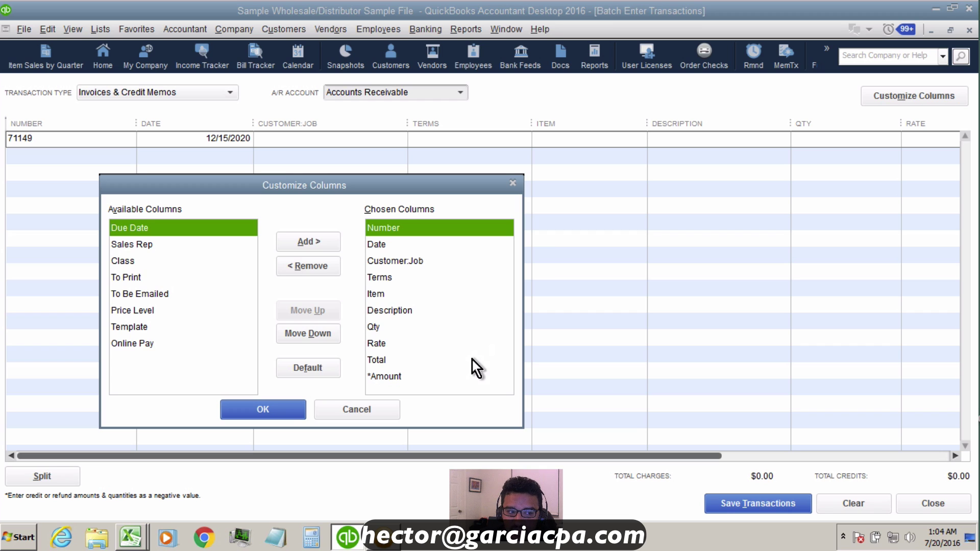
left_click(263, 409)
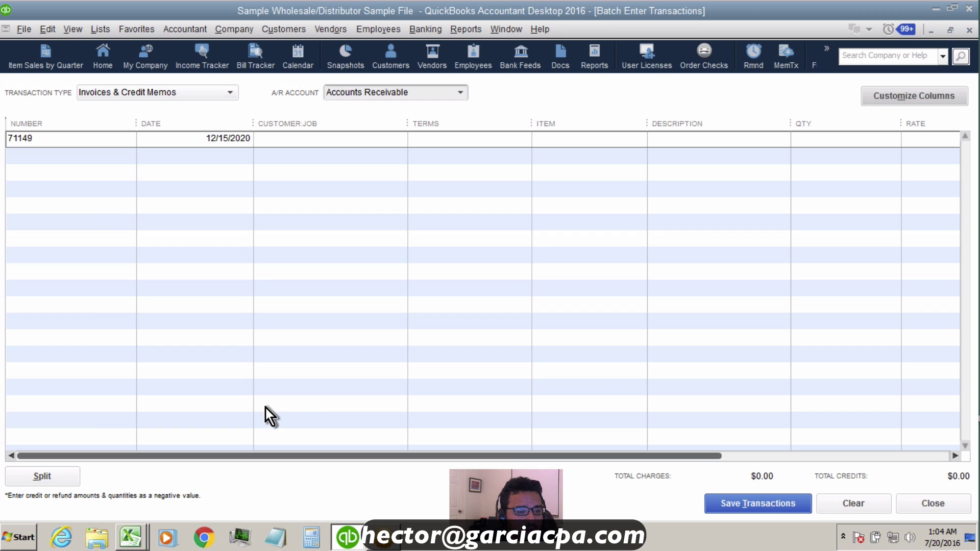
Switch to Book1.xlsx and copy the selected invoice rows A2:I5
mouse_move(136, 523)
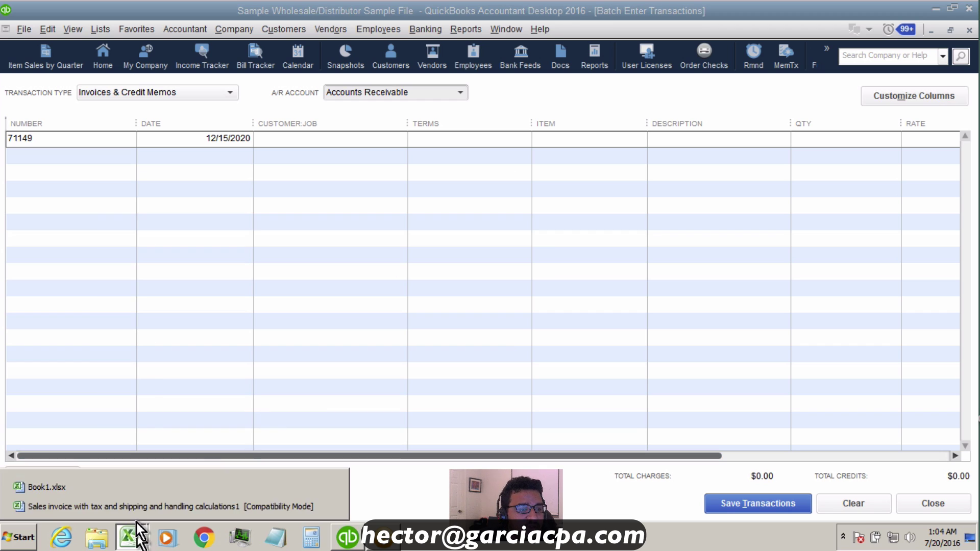
left_click(100, 480)
right_click(99, 161)
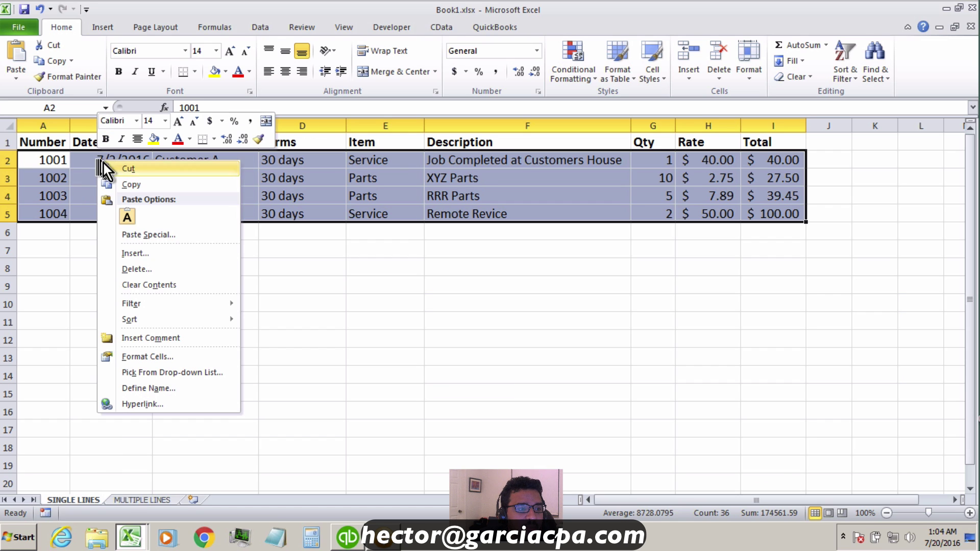
left_click(120, 186)
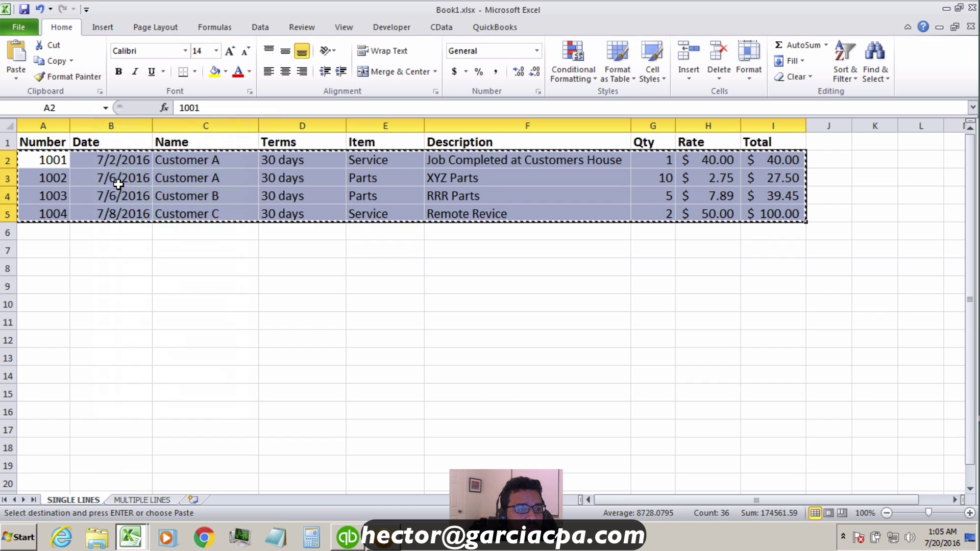
Switch to QuickBooks and paste the copied invoice rows into the batch grid, starting at the first row's Number cell
left_click(341, 533)
left_click(54, 140)
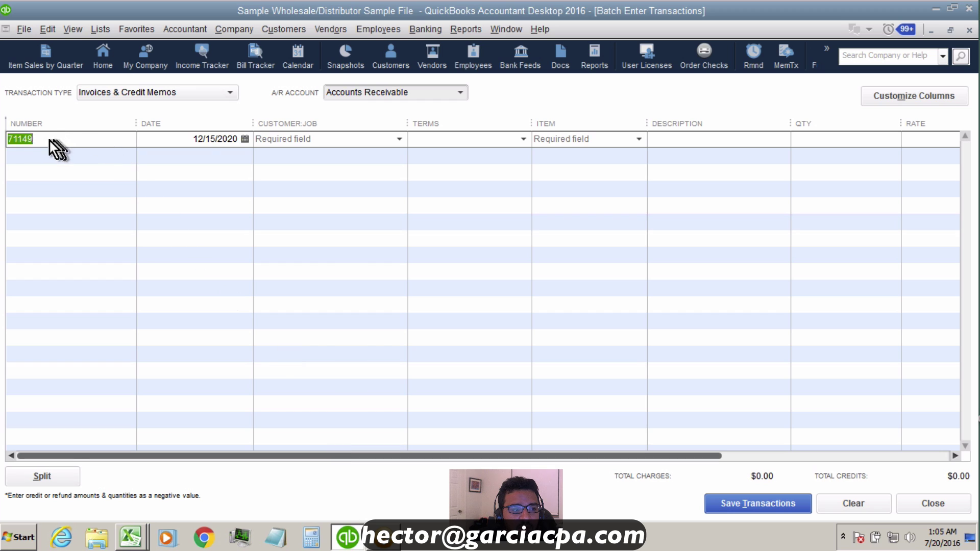
left_click_drag(2, 141, 44, 138)
right_click(21, 140)
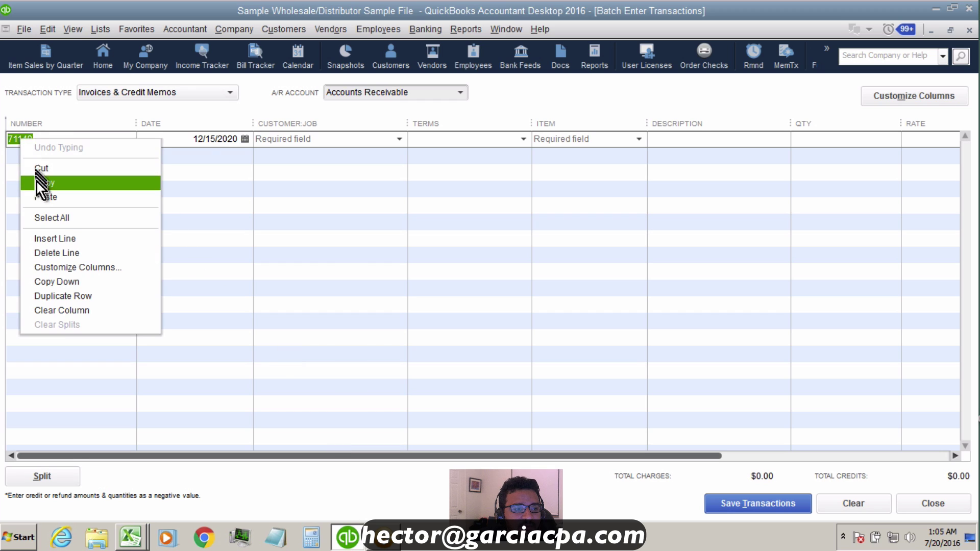
left_click(43, 197)
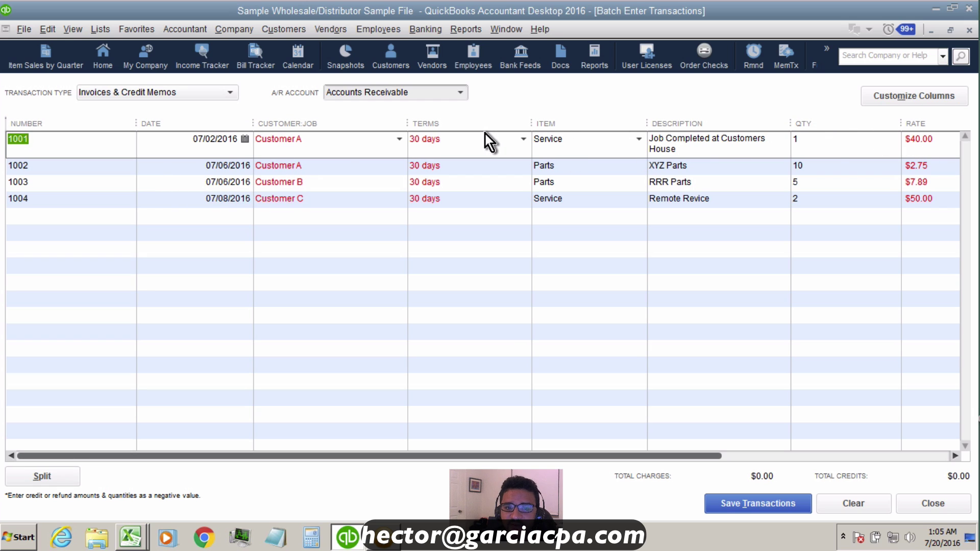
left_click(326, 141)
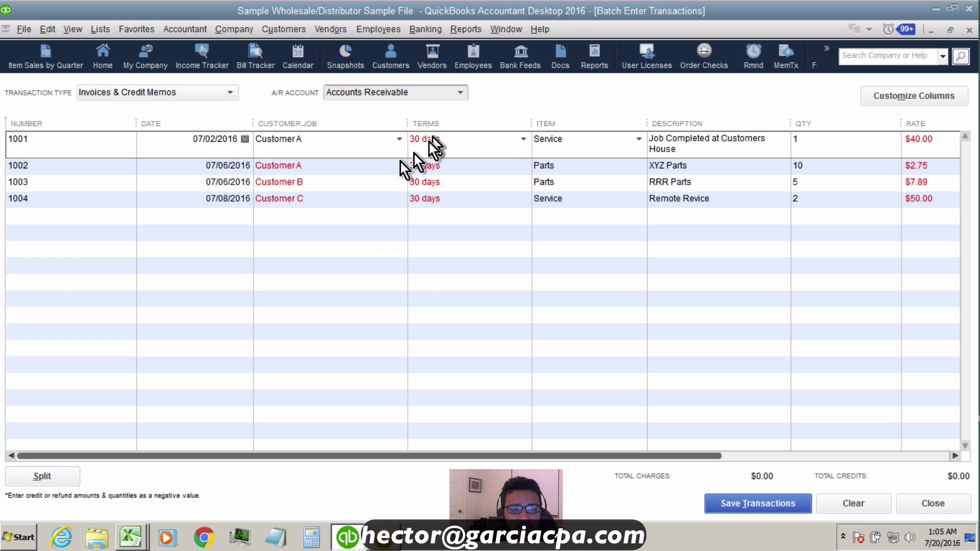
left_click(489, 140)
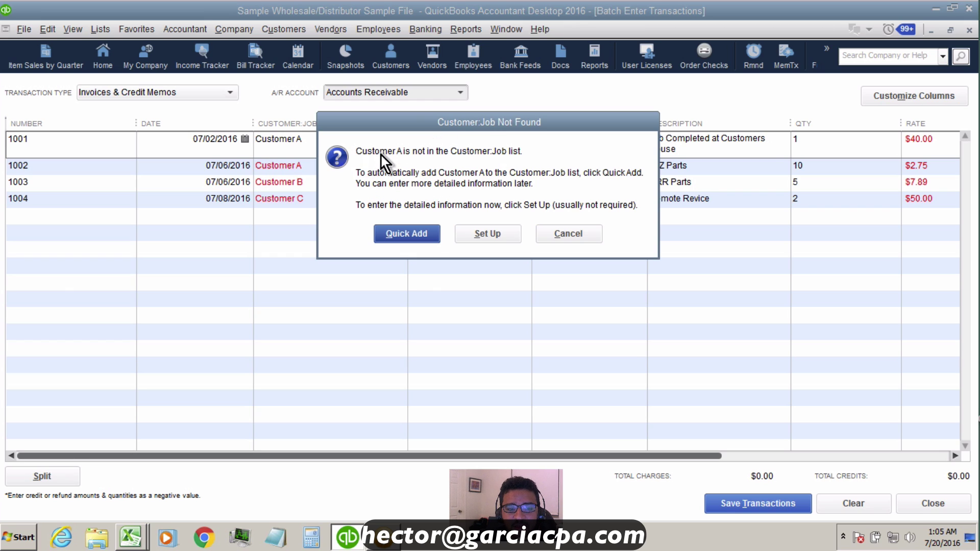
left_click(564, 236)
Look at the existing customer list in the Customer Center and return to the batch transaction grid
left_click(235, 29)
mouse_move(278, 30)
left_click(276, 48)
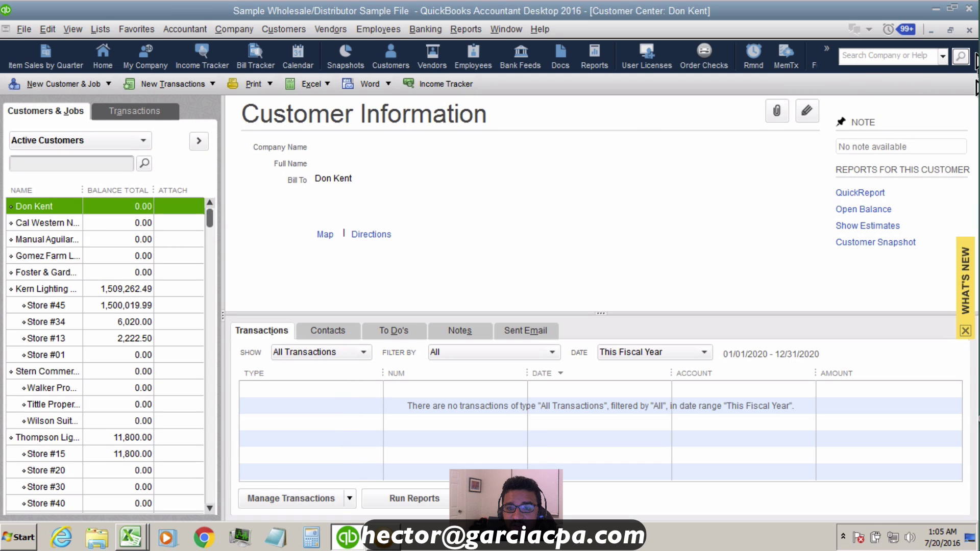
left_click(951, 29)
double_click(498, 194)
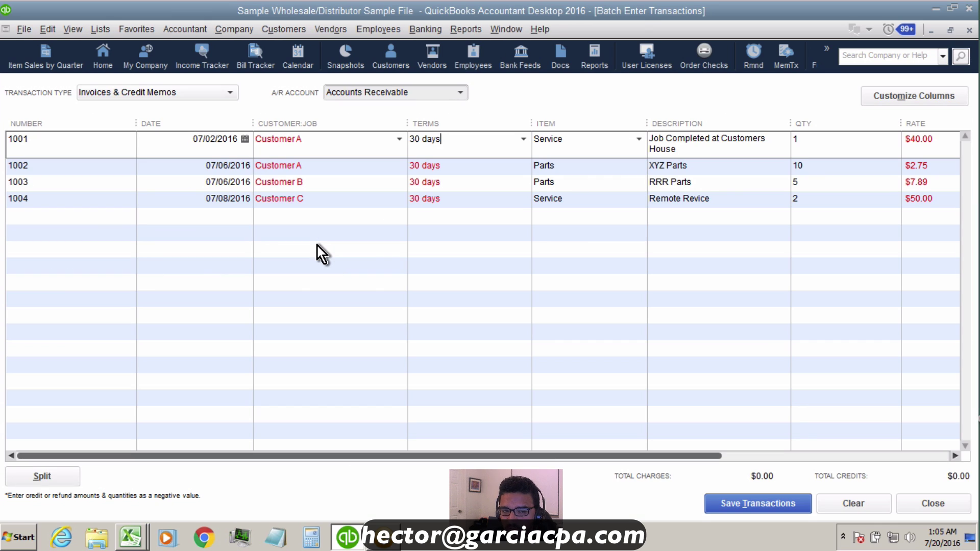
Quick-add Customer A to the Customer:Job list from the first invoice row and move on to the Customer B row
left_click(327, 145)
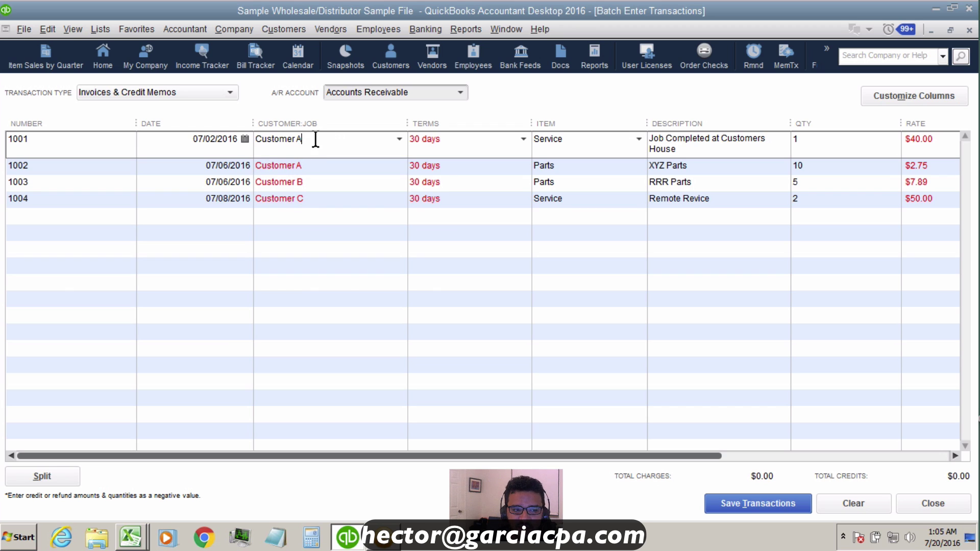
key("Tab")
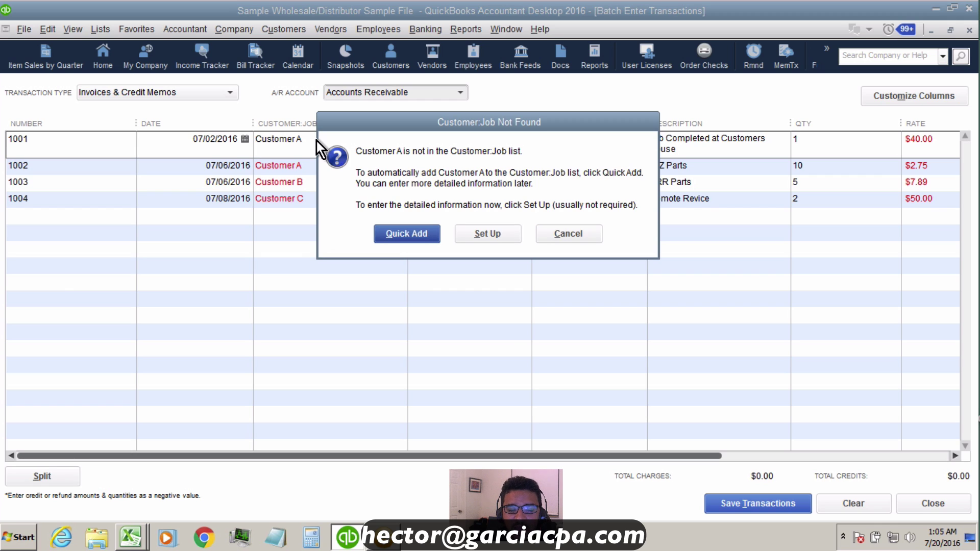
key("Return")
key("Down")
key("Down")
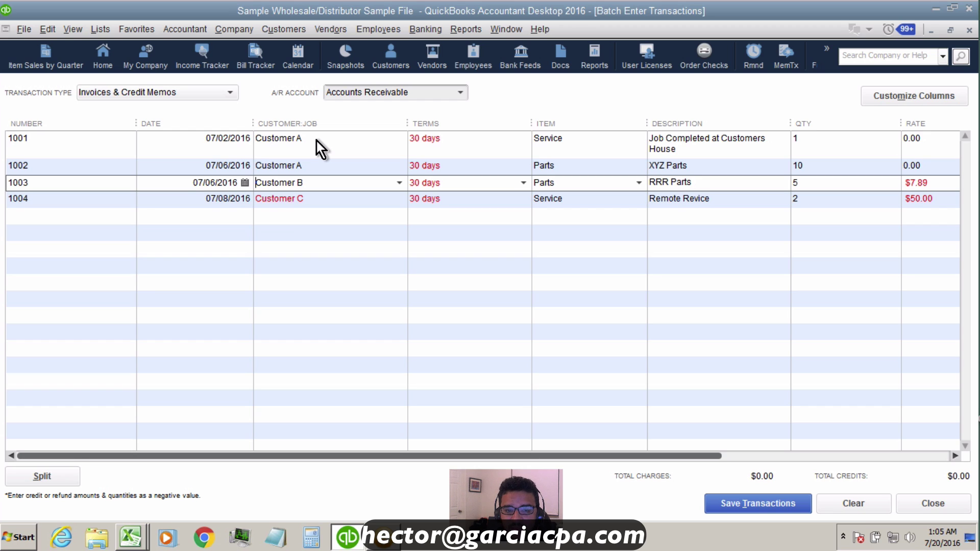
Quick-add Customer B and Customer C to the Customer:Job list from their invoice rows
key("Down")
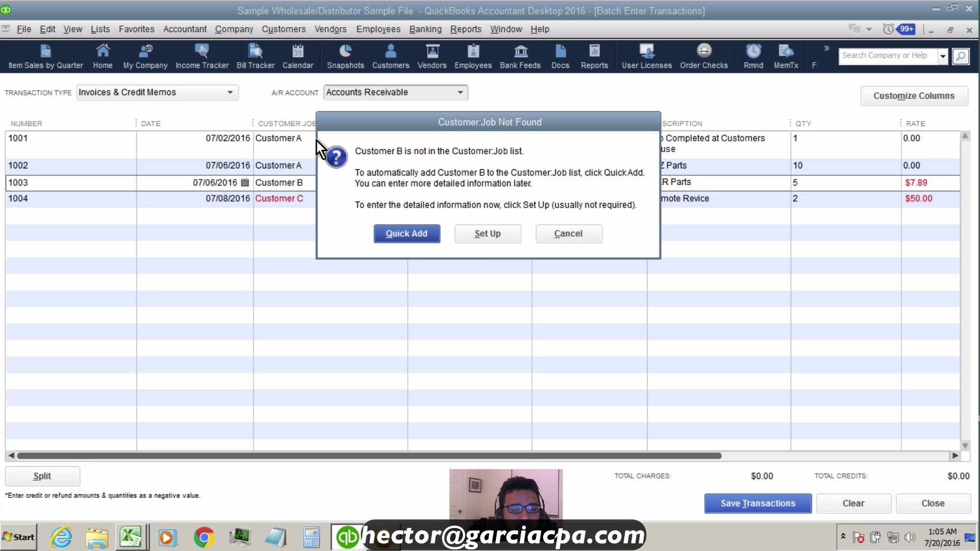
left_click(417, 236)
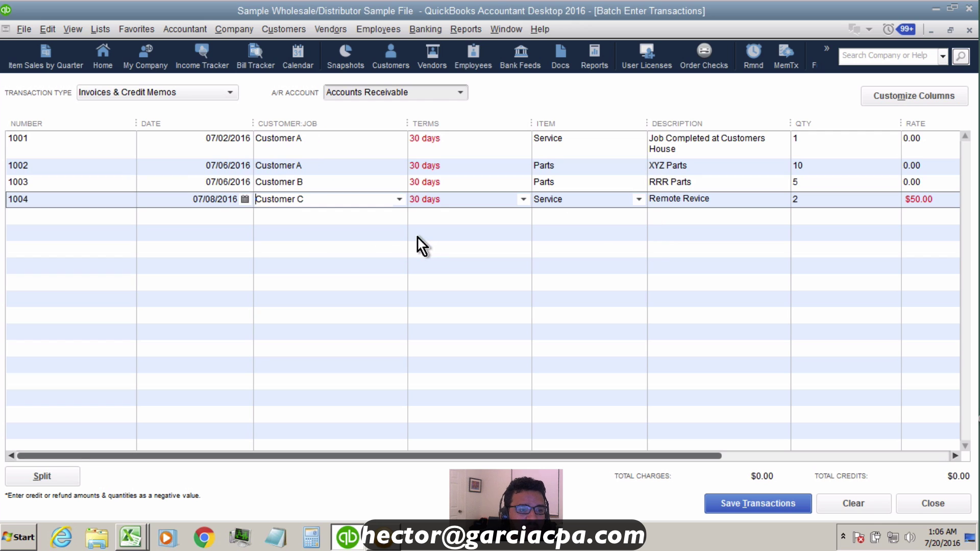
key("Down")
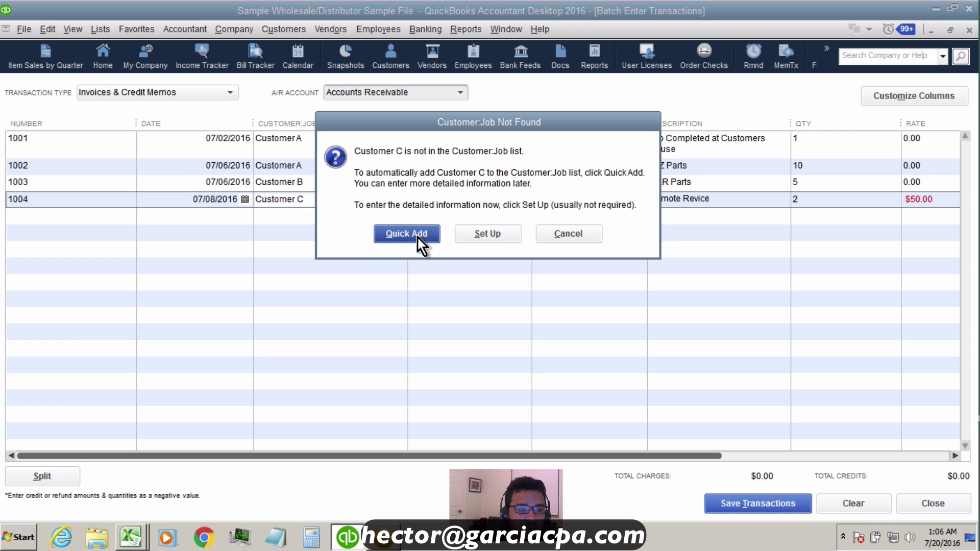
left_click(417, 238)
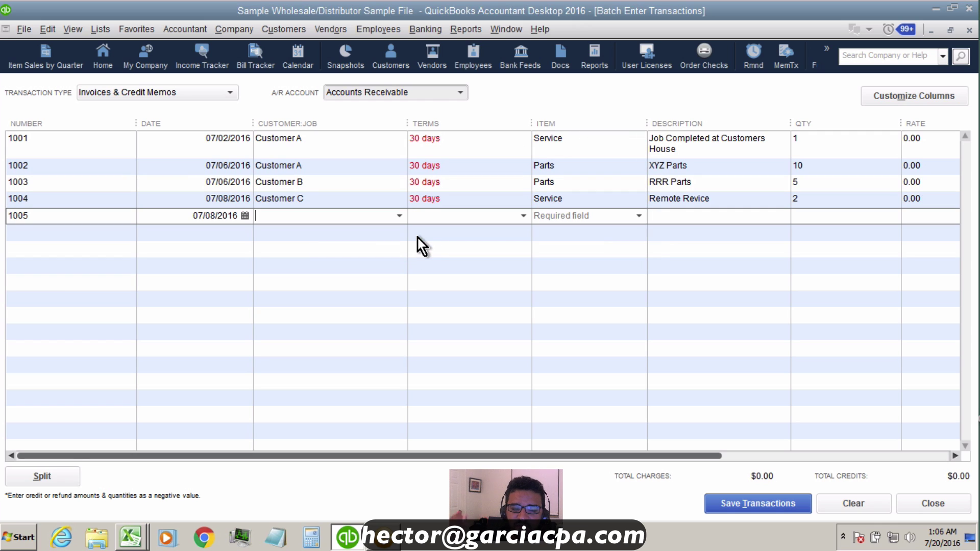
Add a new standard payment term named 30 days, net due in 30 days, from the first invoice row
left_click(467, 145)
left_click(523, 139)
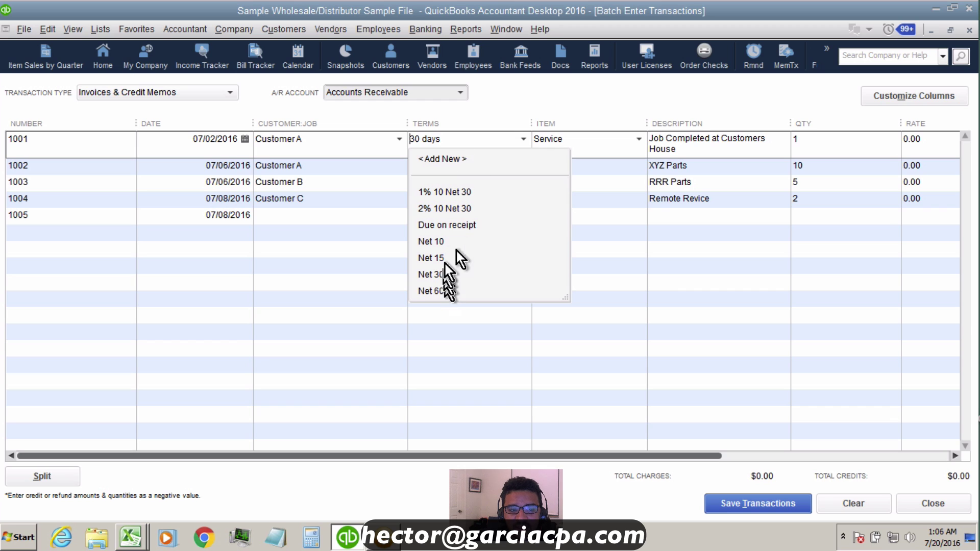
left_click_drag(411, 139, 453, 140)
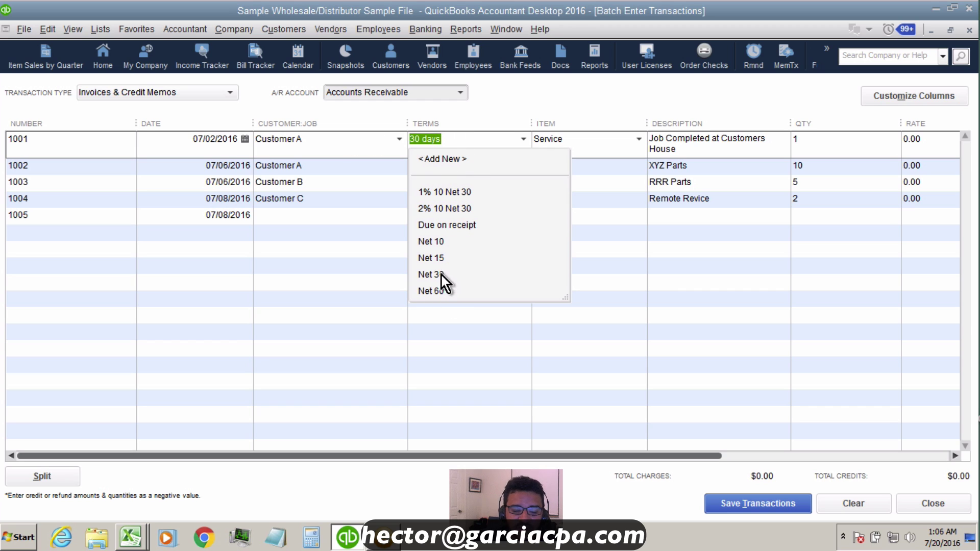
left_click(455, 159)
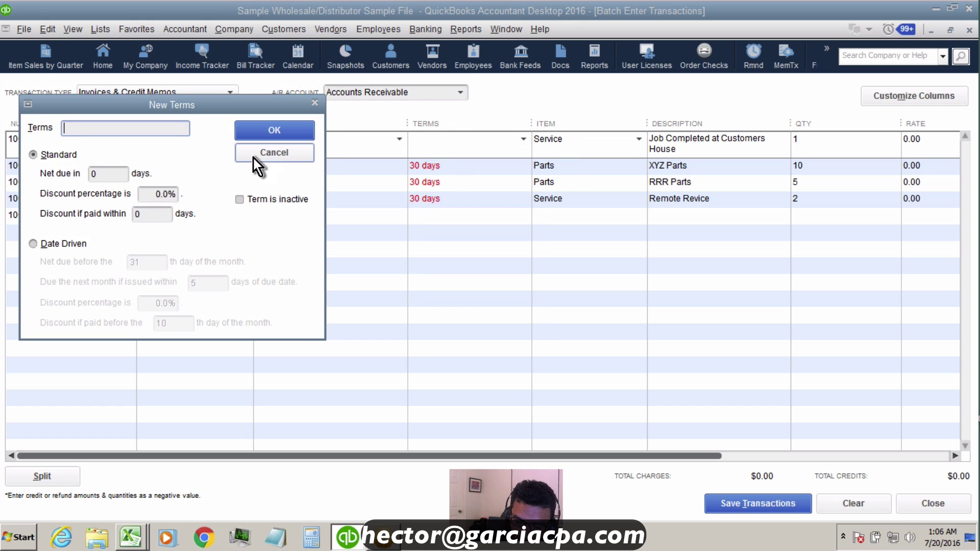
key("Tab")
key("Tab")
type("30")
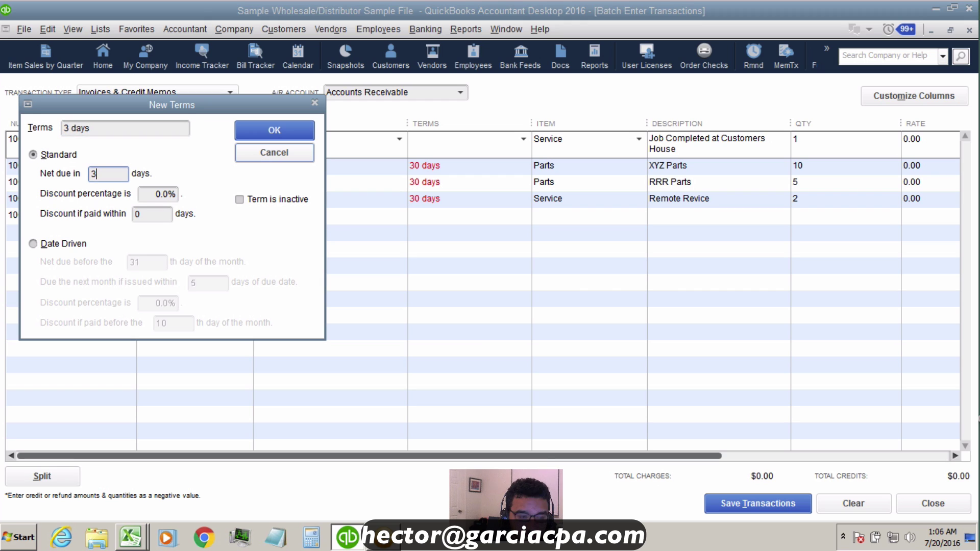
key("shift+Tab")
key("shift+Tab")
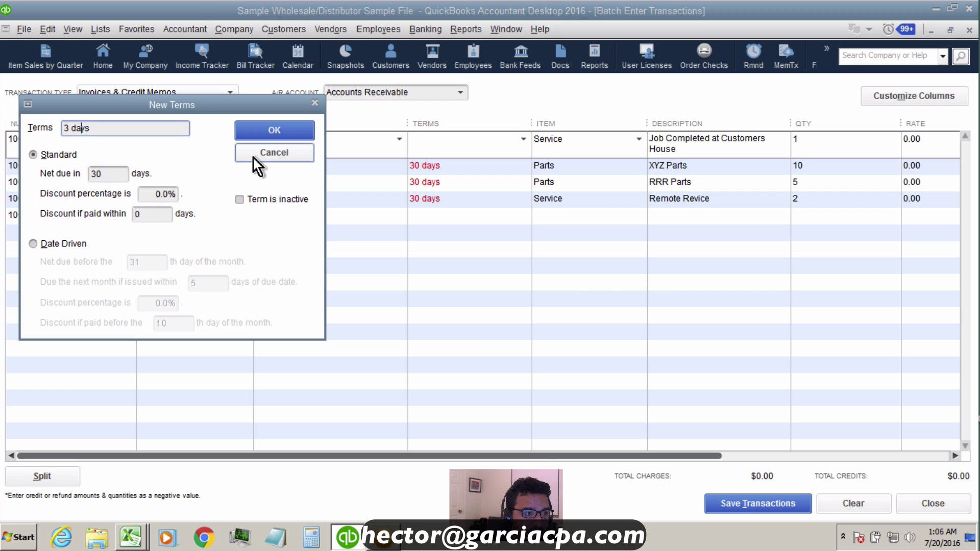
type("30 days")
left_click(274, 130)
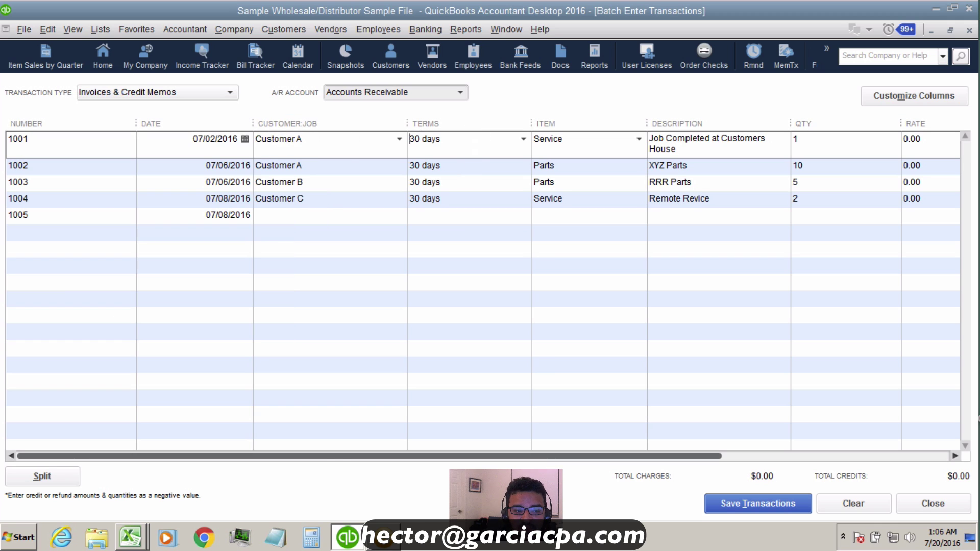
Switch to the Book1.xlsx workbook in Excel and change invoice 1001's Terms to Net 30
left_click(130, 537)
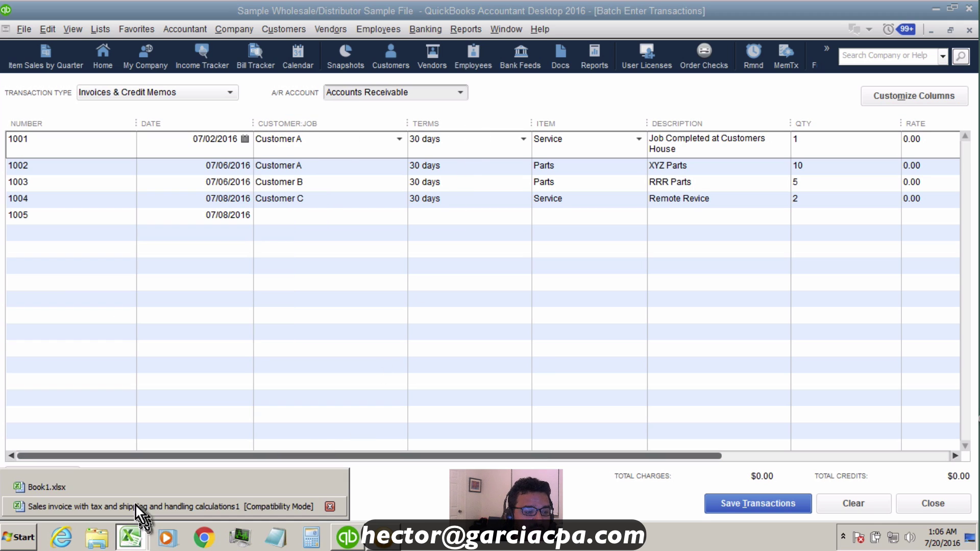
left_click(93, 490)
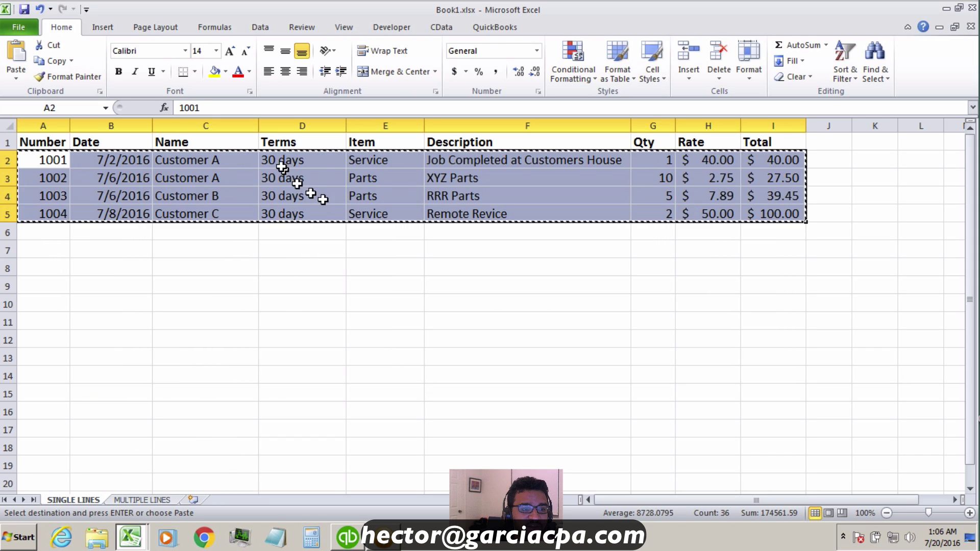
left_click(283, 161)
type("Net")
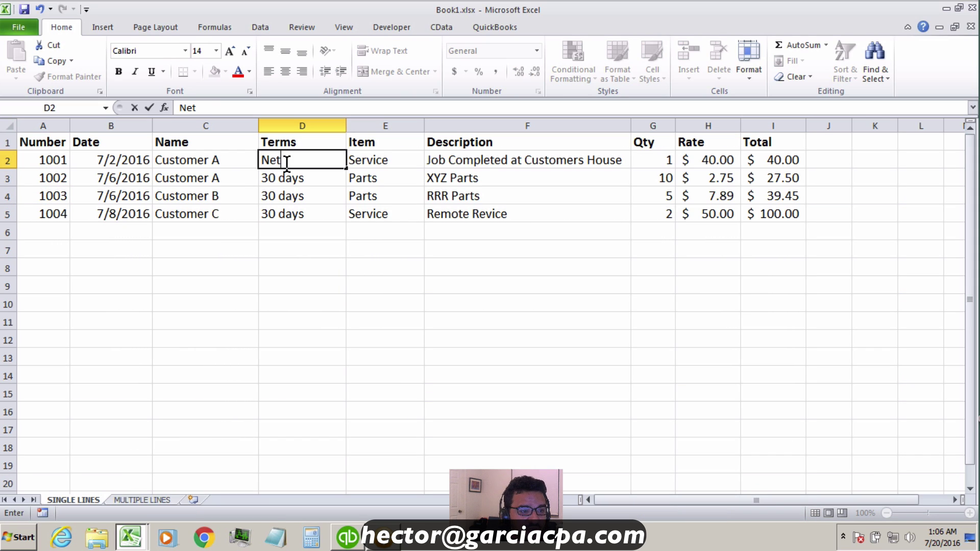
type(" 3")
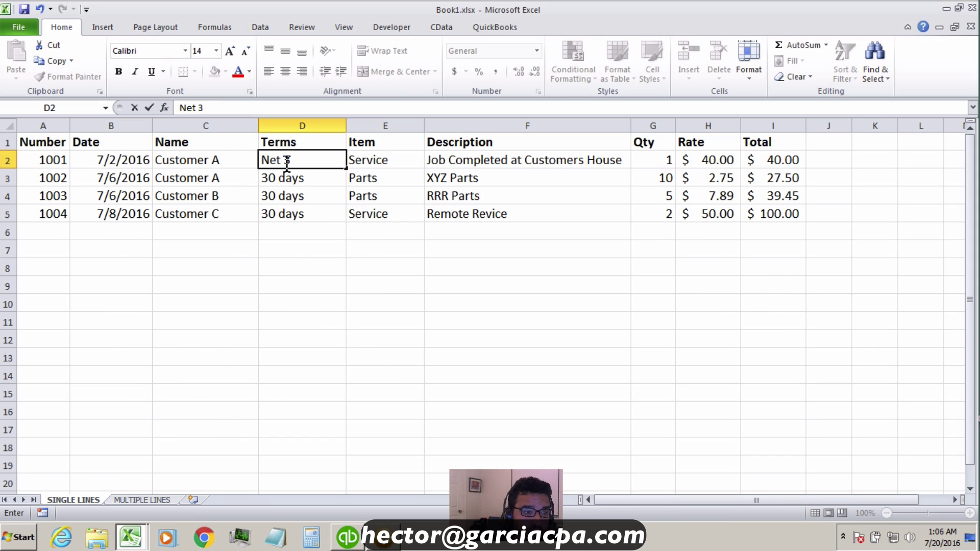
key("Return")
left_click(287, 162)
double_click(305, 160)
type("0")
key("Return")
Copy the Net 30 term from invoice 1001 into the Terms cells of invoices 1002, 1003 and 1004
left_click(304, 162)
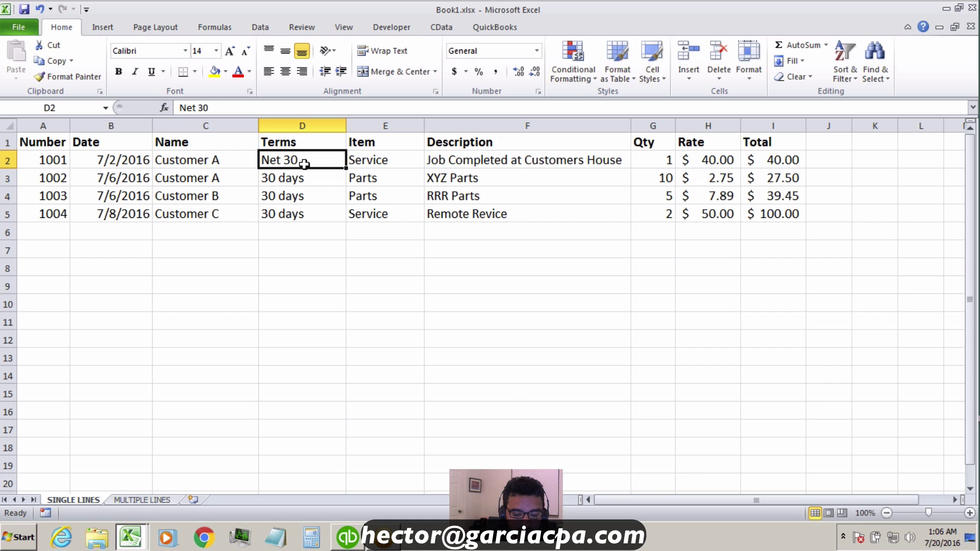
key("ctrl+c")
key("Down")
key("ctrl+v")
key("Down")
key("ctrl+v")
key("Down")
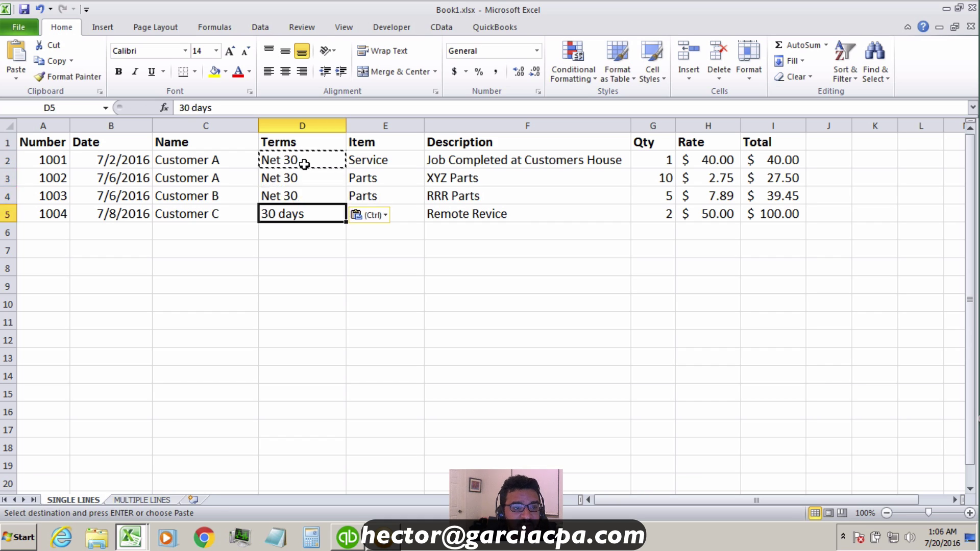
key("ctrl+v")
key("Down")
Copy the four Net 30 cells and paste them over the Terms column in the QuickBooks batch grid, starting at invoice 1001
left_click_drag(304, 164, 300, 213)
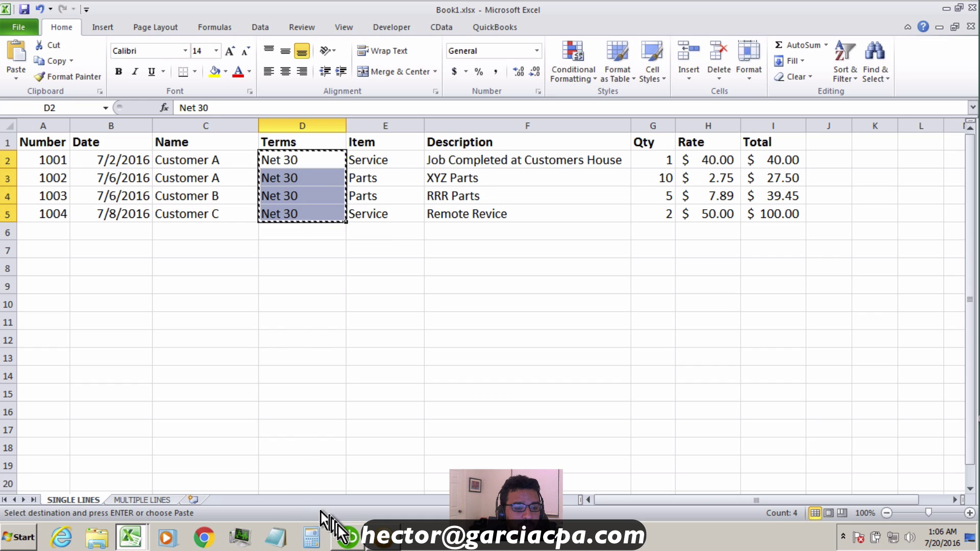
left_click(347, 536)
left_click_drag(428, 139, 376, 140)
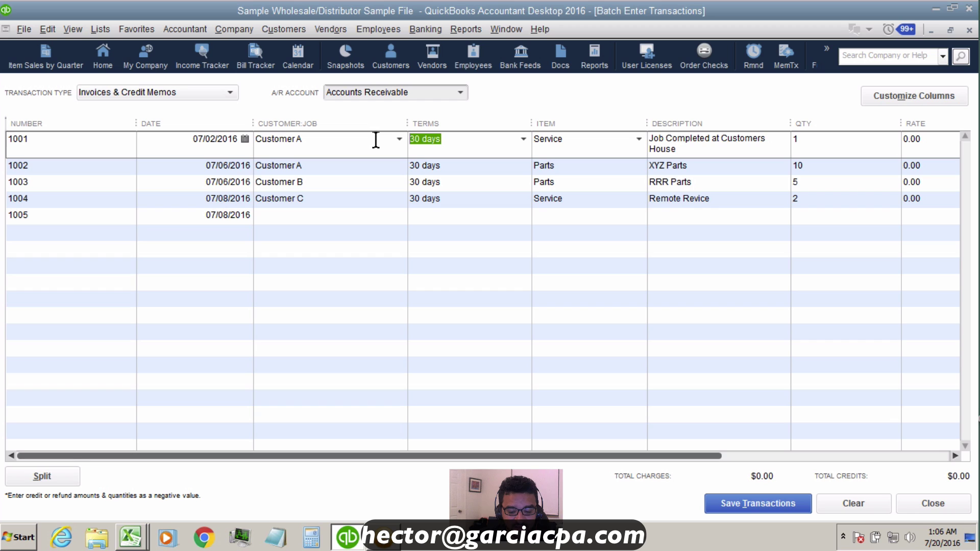
key("ctrl+v")
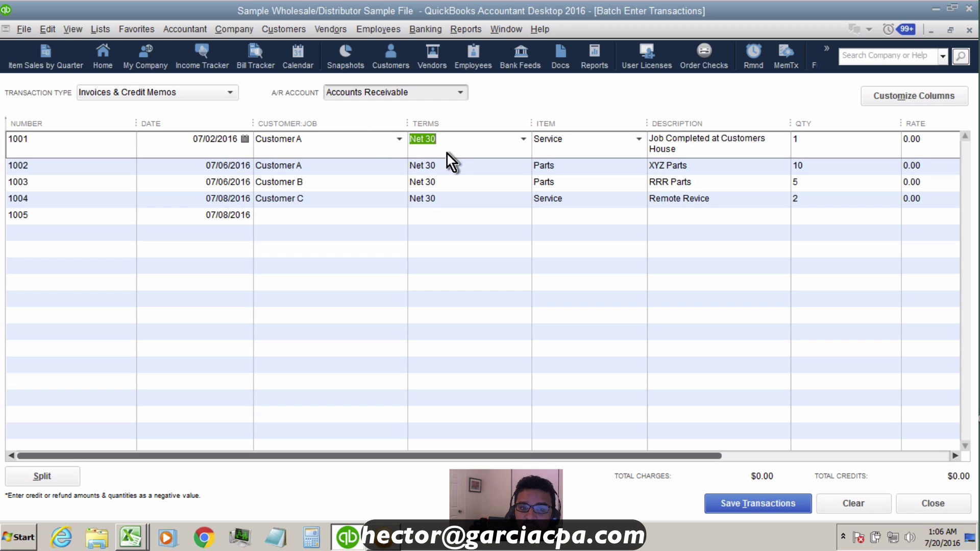
Switch to Book1.xlsx in Excel and apply the Number format to the Rate and Total values of the four invoices
left_click(932, 143)
left_click_drag(933, 143, 845, 140)
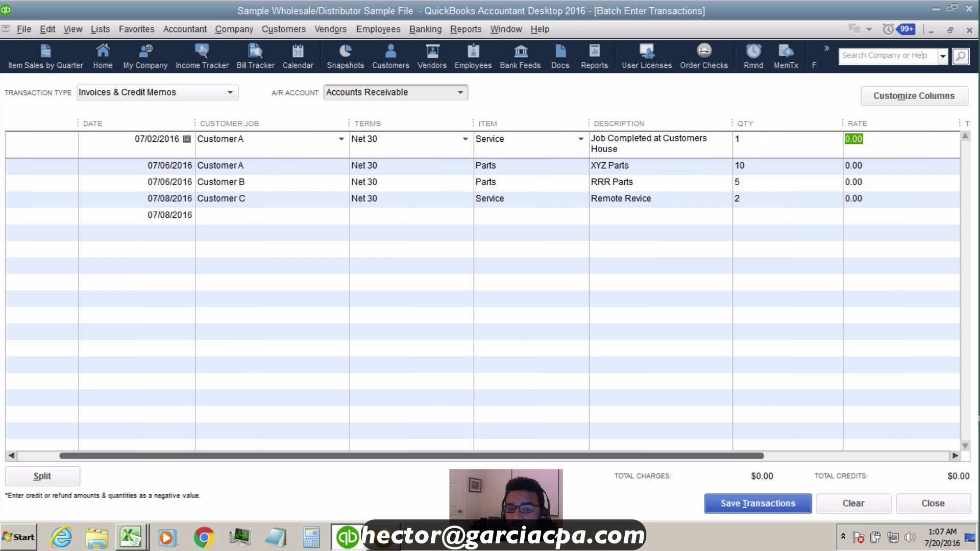
left_click(133, 537)
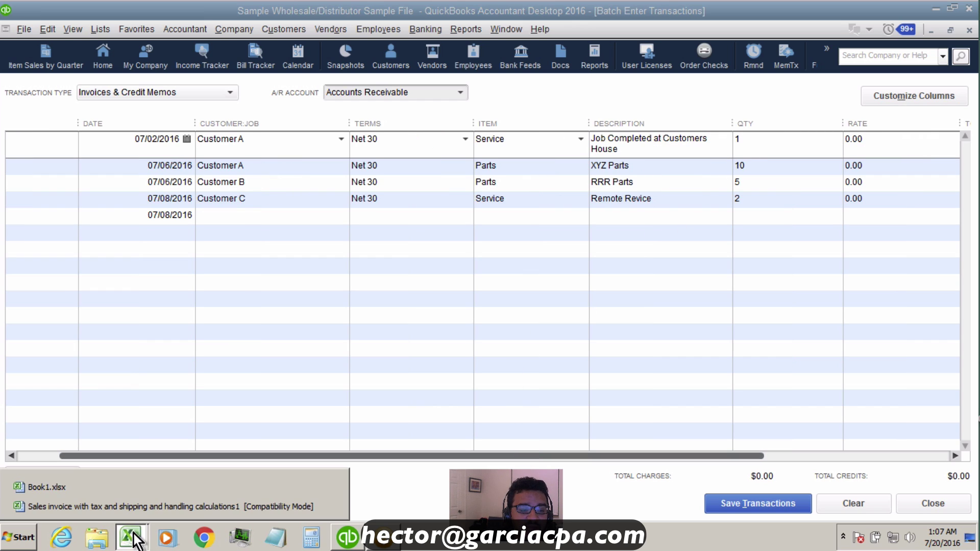
left_click(119, 486)
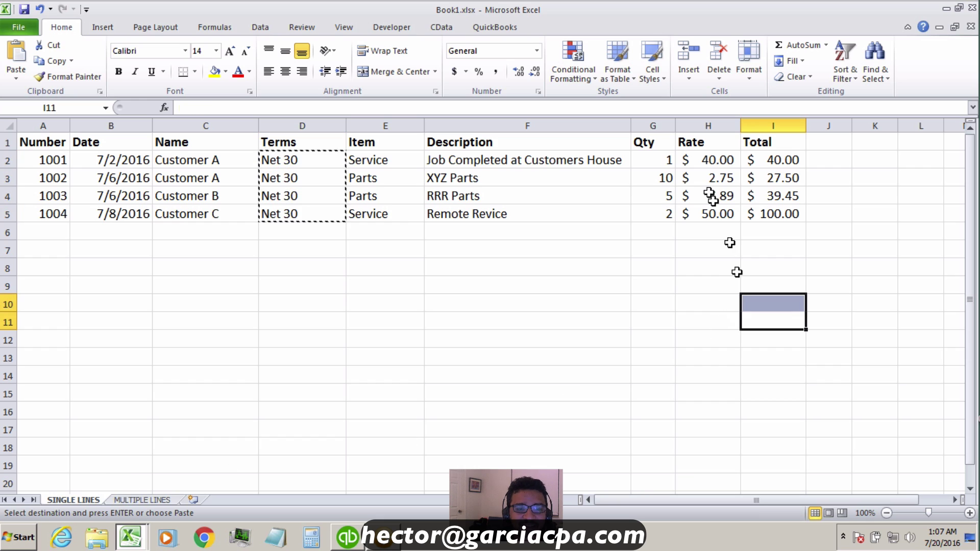
left_click_drag(717, 160, 768, 214)
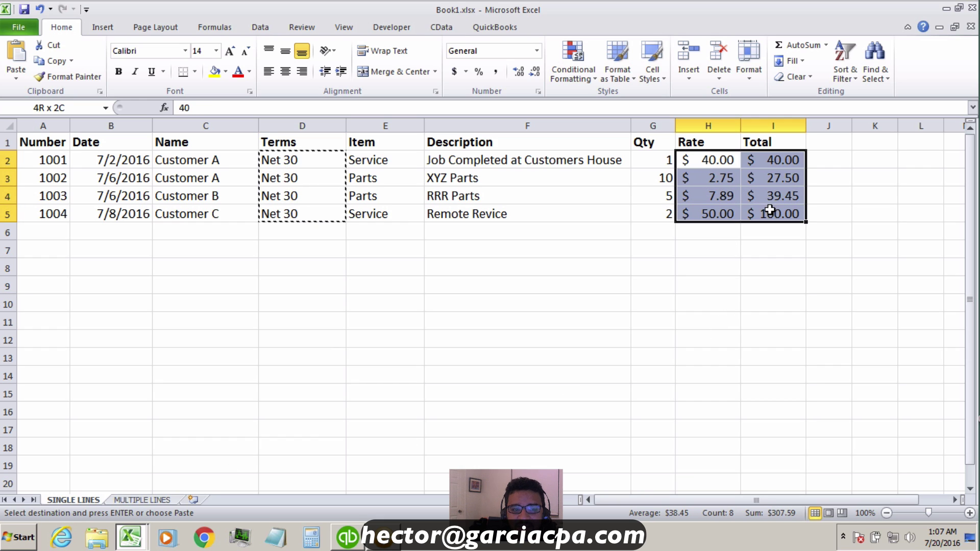
left_click(463, 72)
left_click(464, 73)
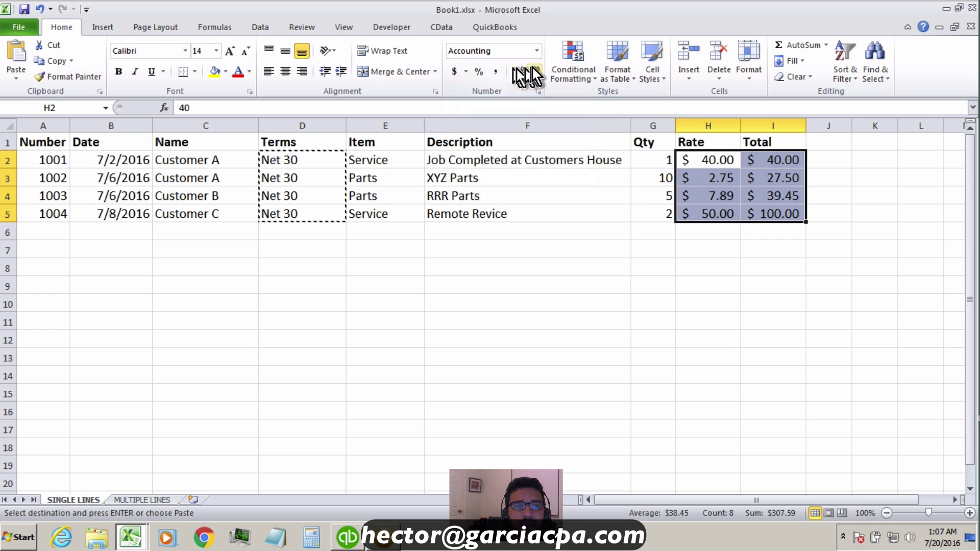
left_click(535, 50)
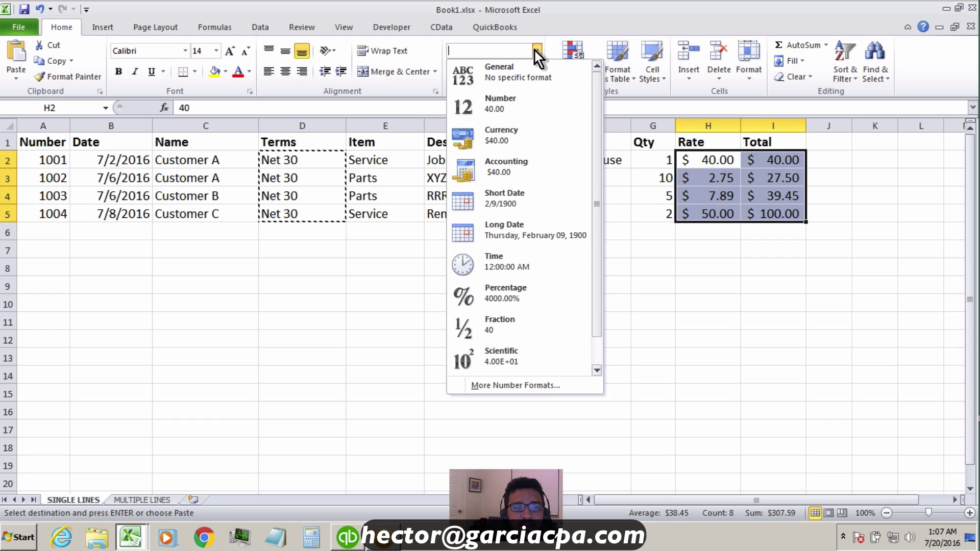
left_click(493, 106)
left_click_drag(843, 261, 829, 250)
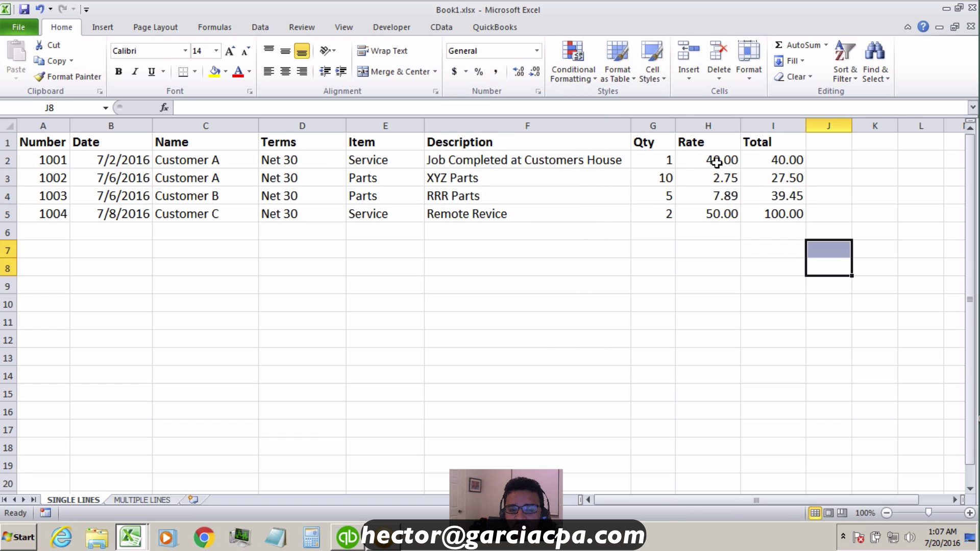
Copy the Rate and Total values of the four invoices and switch back to QuickBooks
left_click_drag(717, 163, 781, 212)
right_click(716, 164)
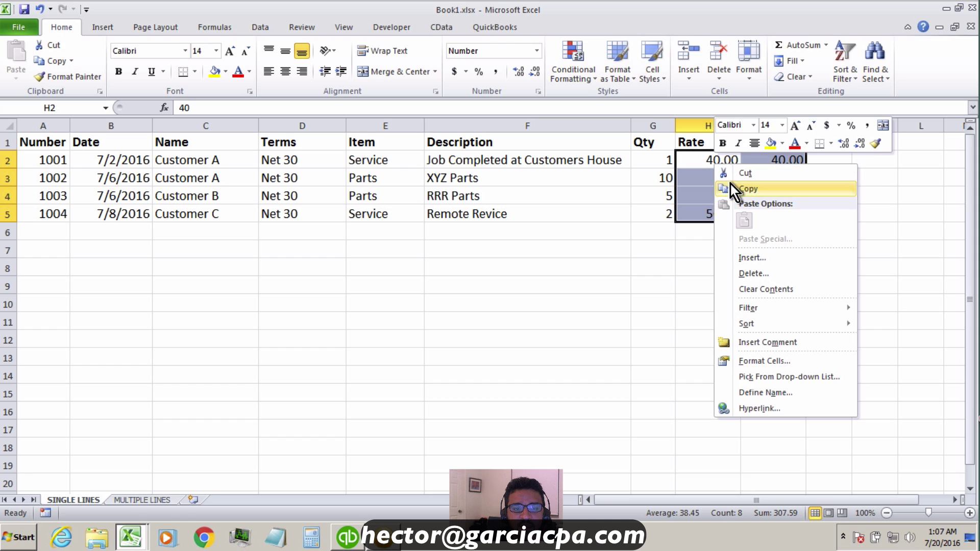
left_click(747, 189)
left_click(347, 537)
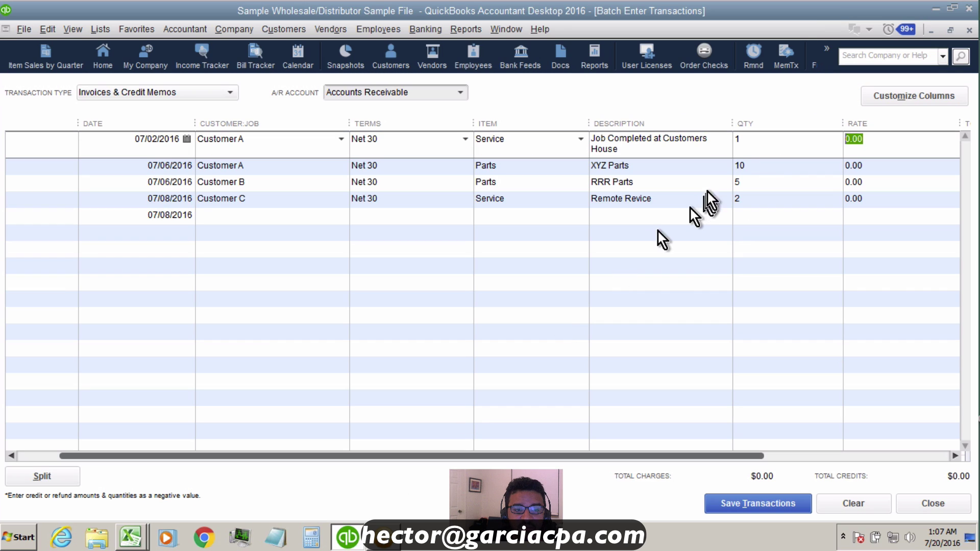
Customize the batch grid's columns so that *Amount comes directly after Rate, before Total
left_click(776, 455)
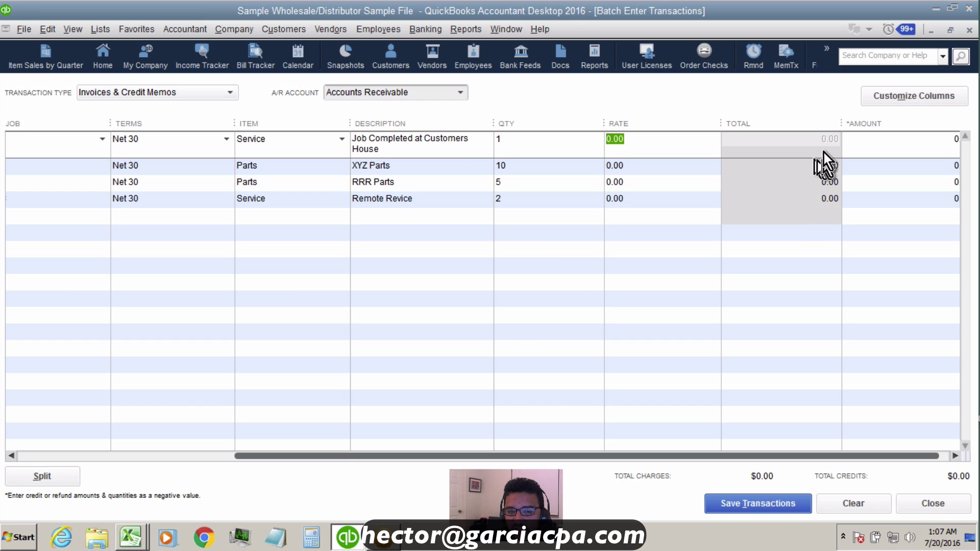
left_click(915, 96)
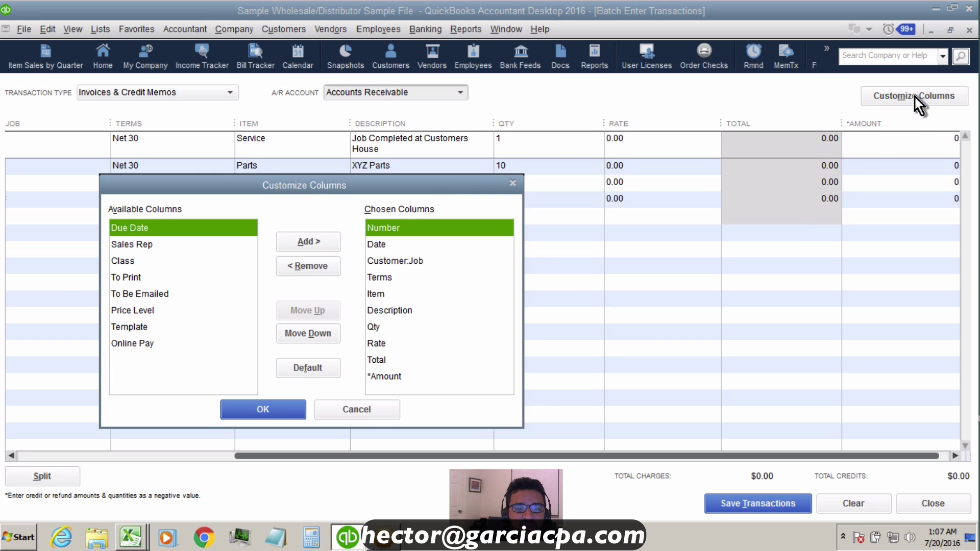
left_click(385, 376)
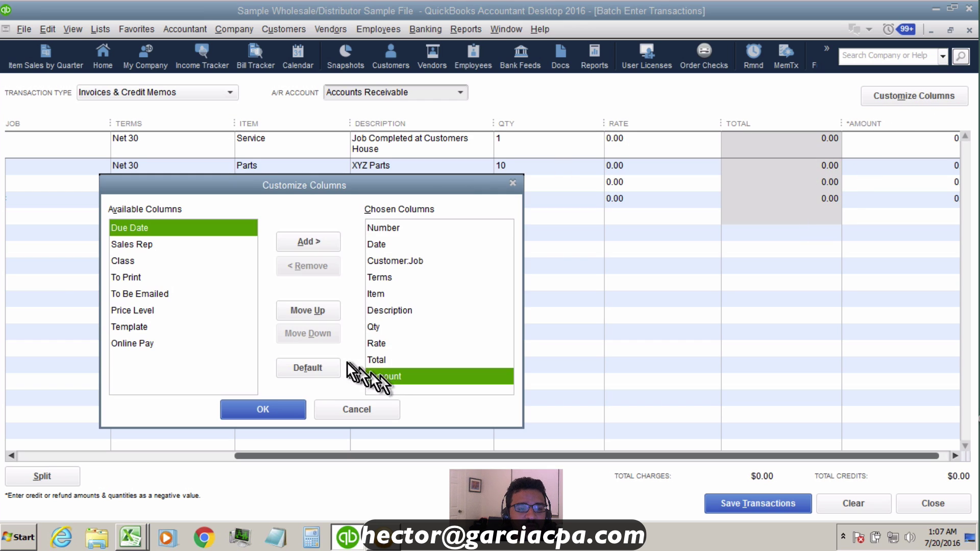
left_click(324, 315)
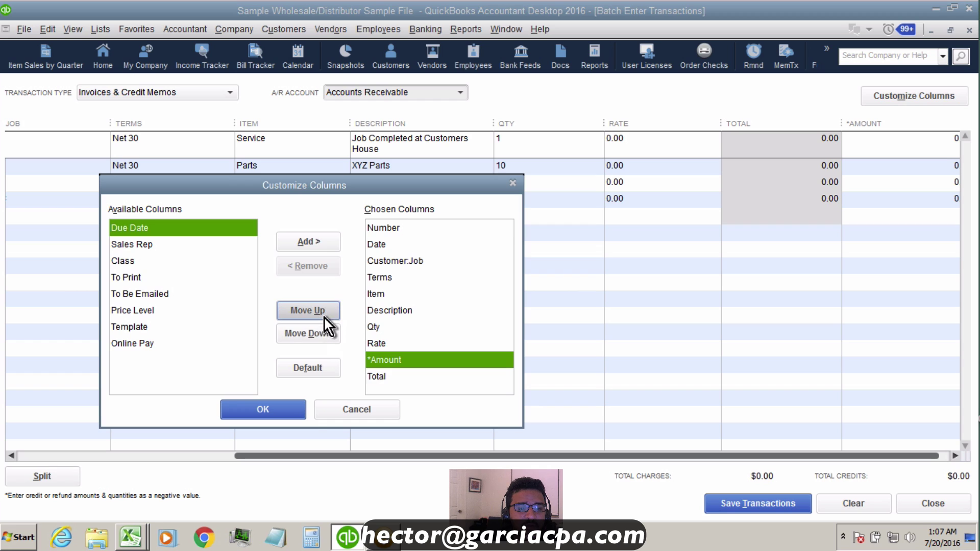
left_click(289, 412)
Paste the copied values into the Rate and *Amount columns, starting at the first invoice's Rate cell
left_click(782, 137)
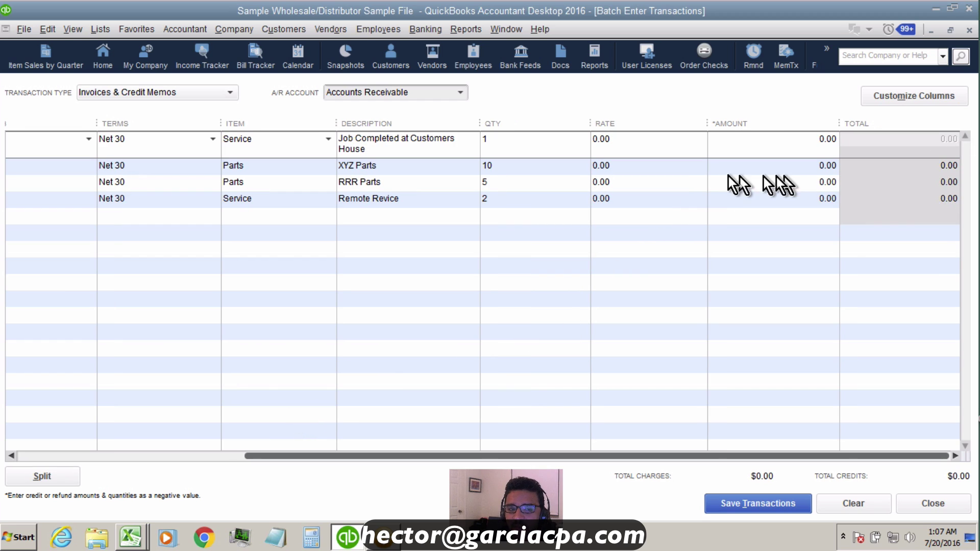
left_click_drag(611, 139, 583, 142)
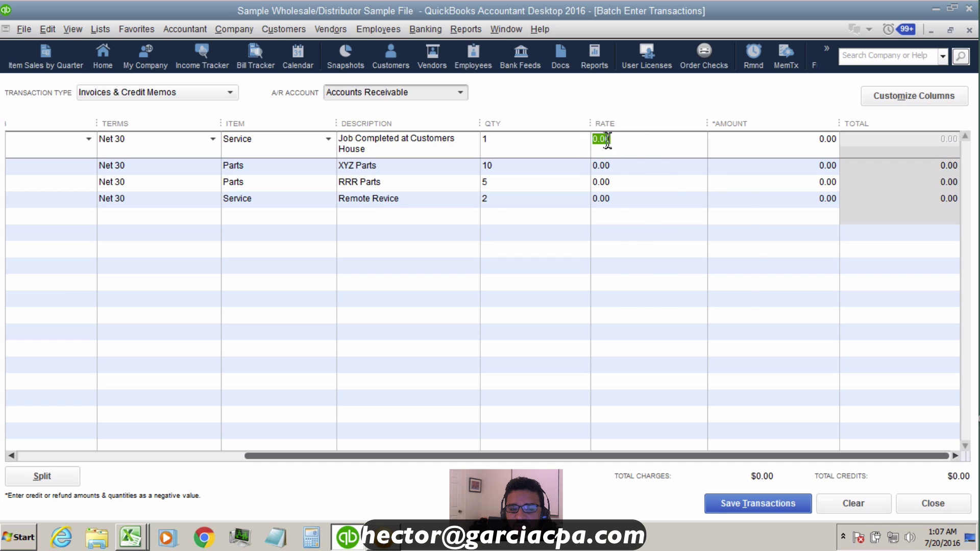
right_click(607, 140)
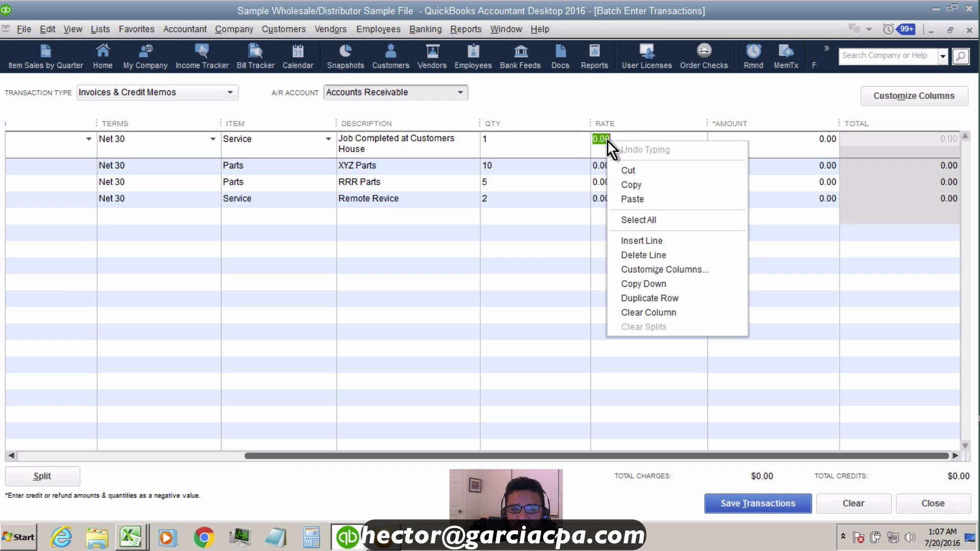
left_click(637, 197)
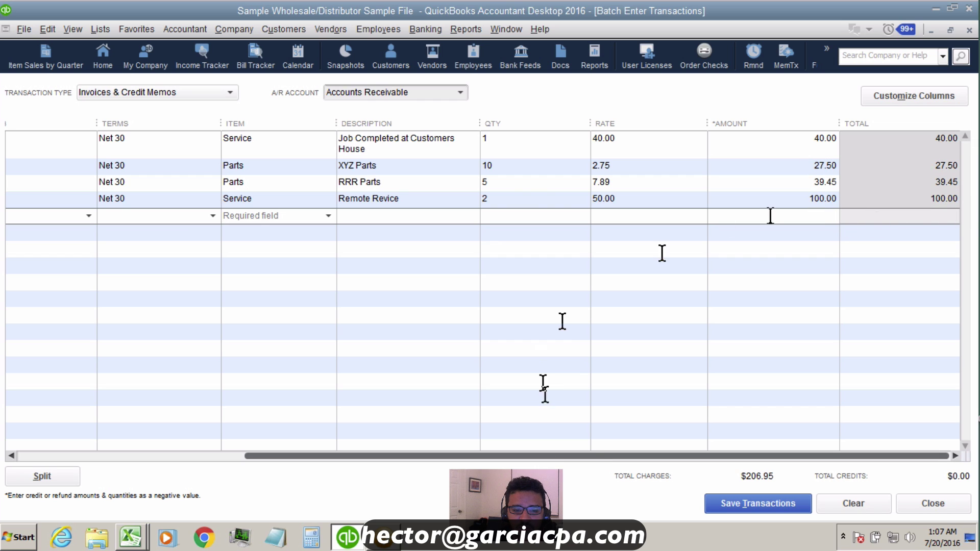
Check the A/R account choice, save the batch of four invoices to Accounts Receivable, and acknowledge the save
left_click_drag(577, 453, 253, 459)
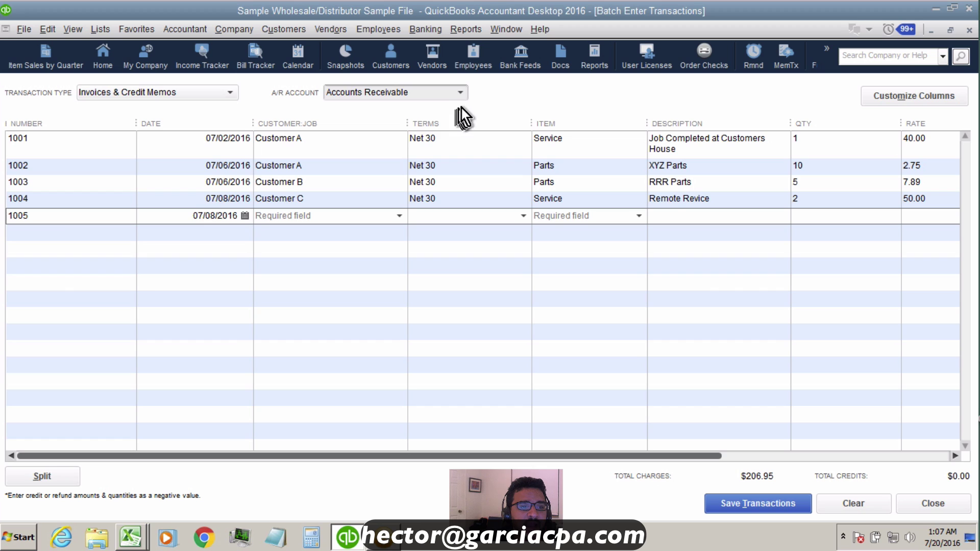
left_click(461, 93)
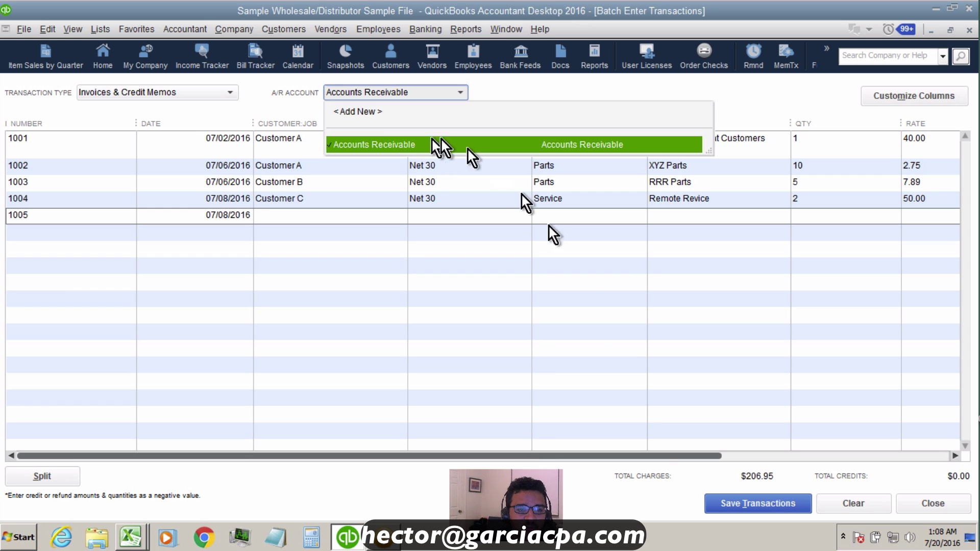
left_click_drag(660, 456, 816, 470)
key("Tab")
left_click(762, 503)
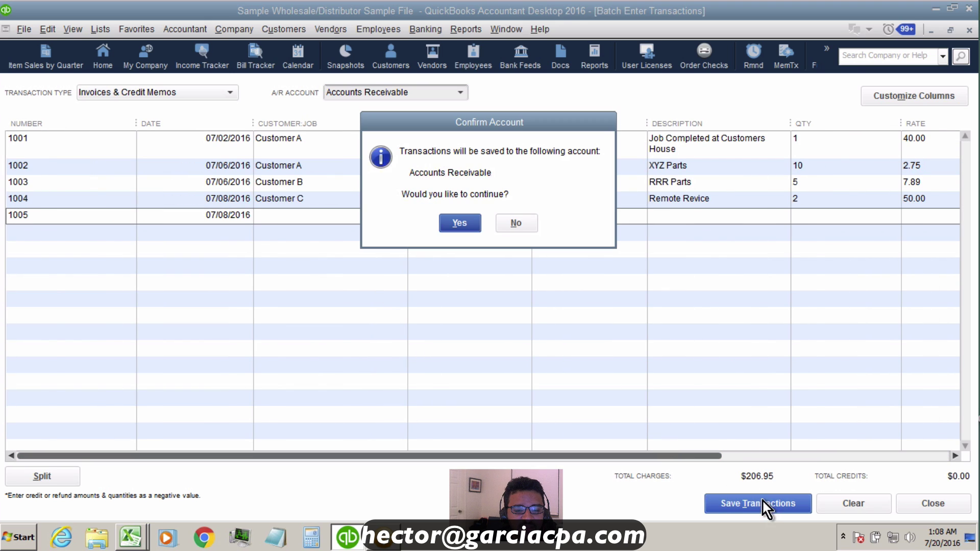
left_click(461, 226)
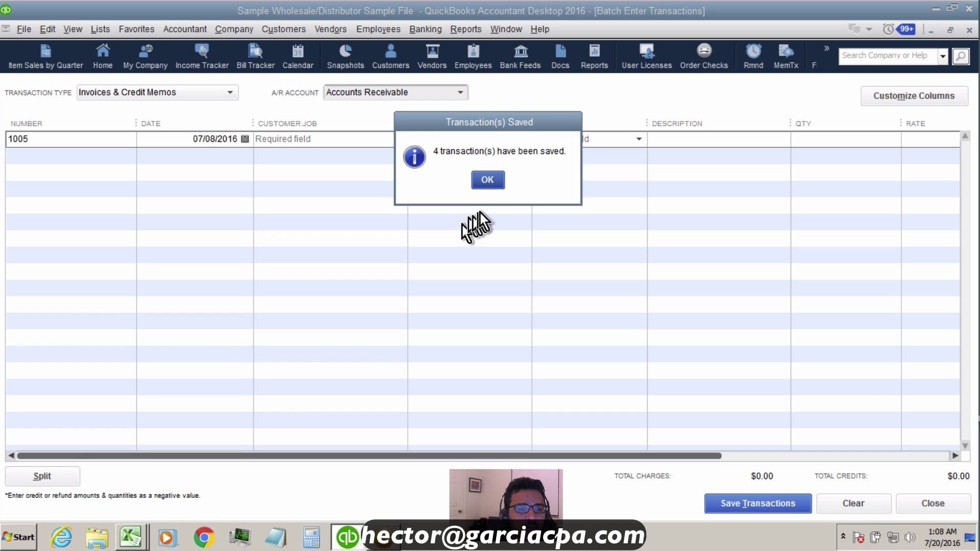
left_click(488, 184)
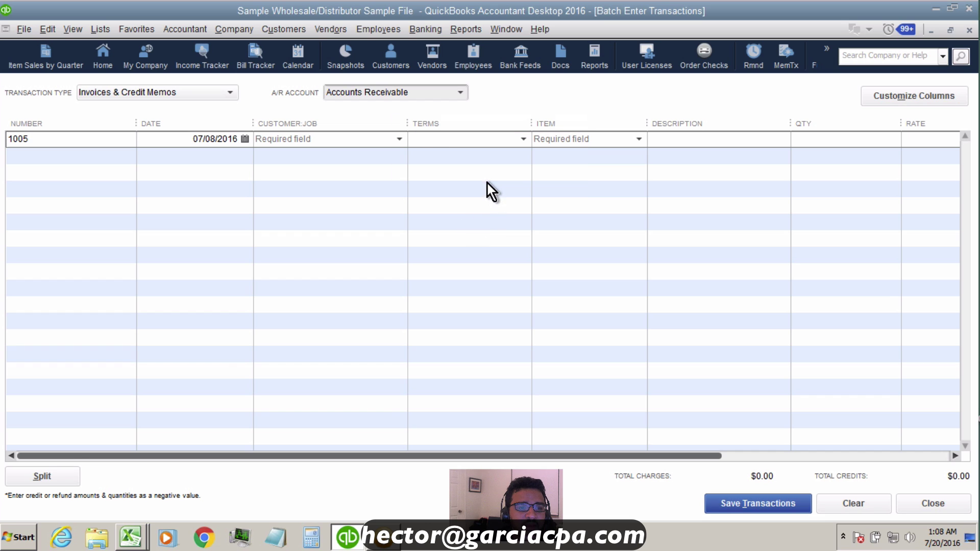
Open the Profit & Loss Standard report and set its date range from 07/01/2016 to 07/31/2016
left_click(467, 30)
mouse_move(513, 144)
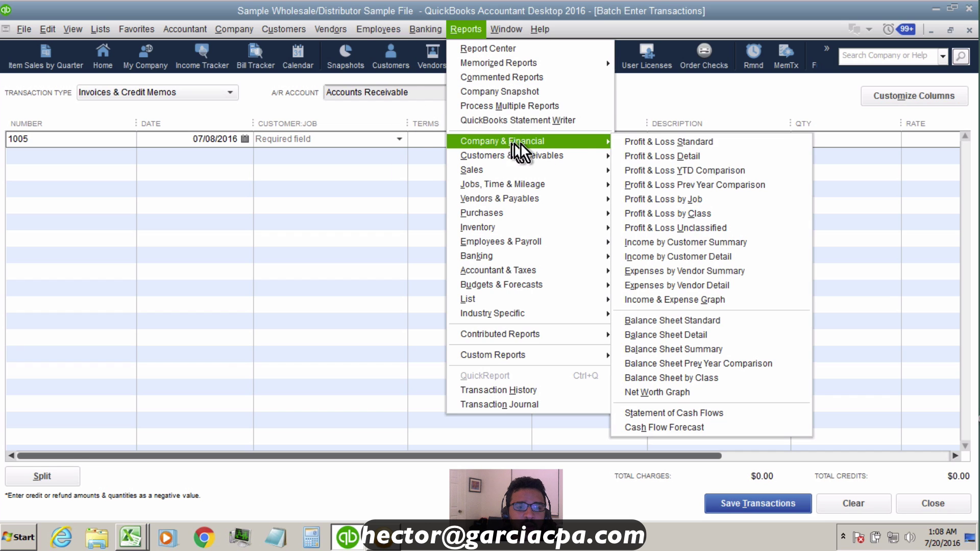
left_click(636, 142)
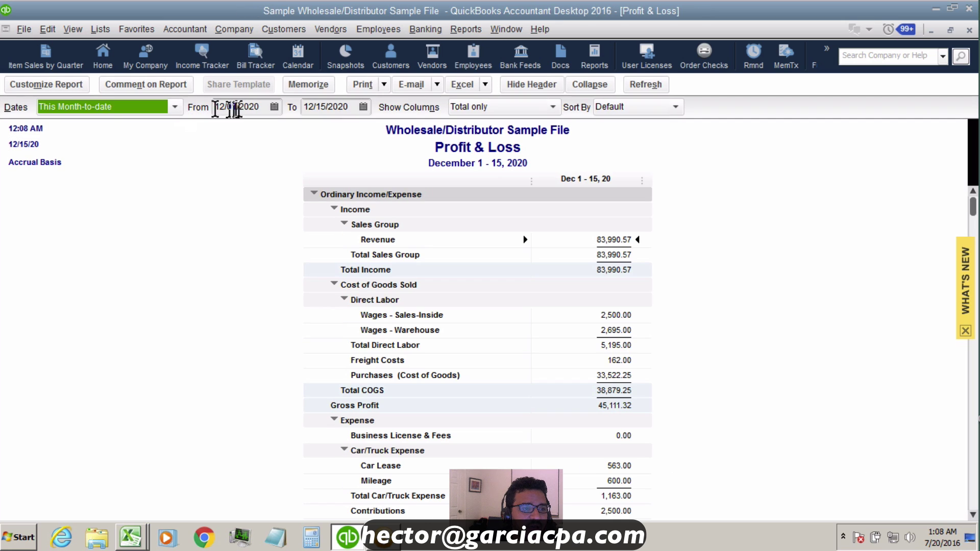
left_click(216, 106)
type("0")
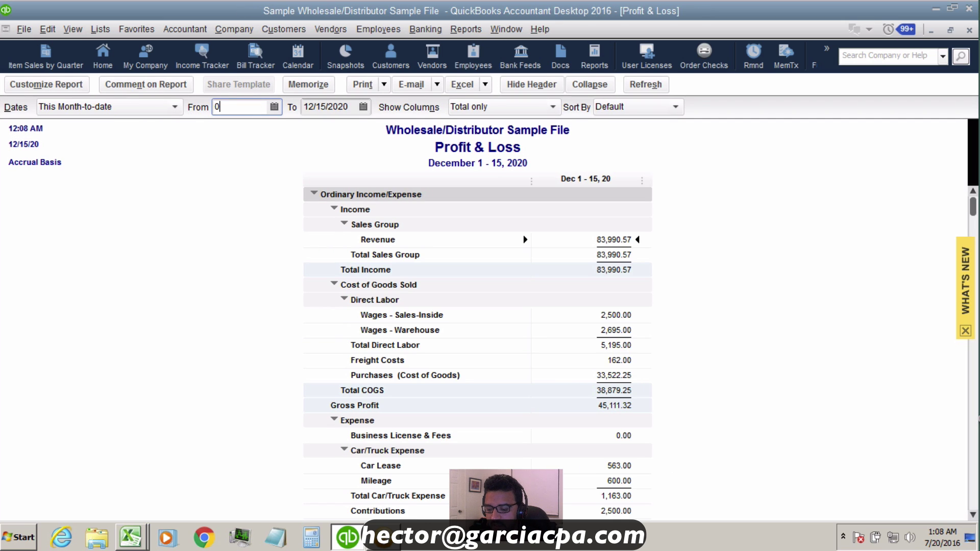
type("7/01/")
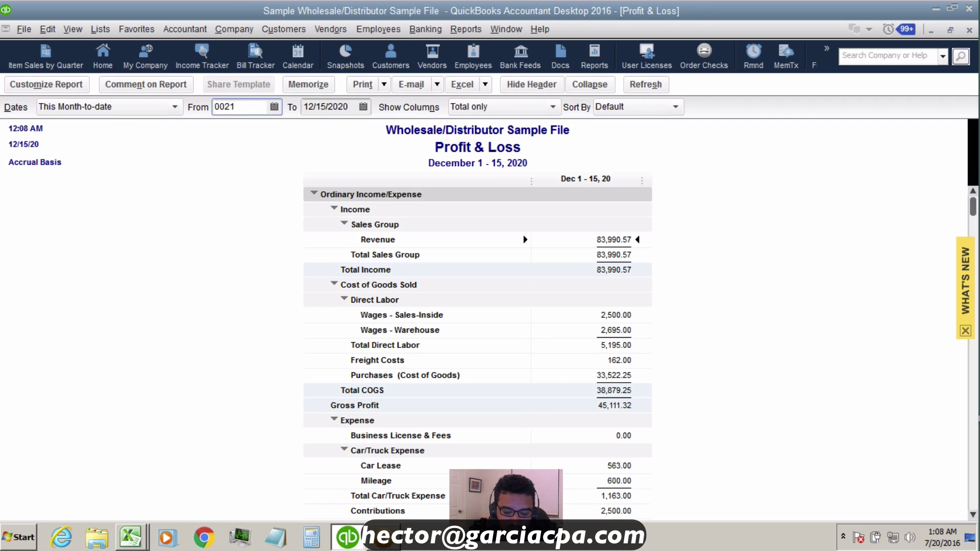
type("2016")
key("Tab")
type("0")
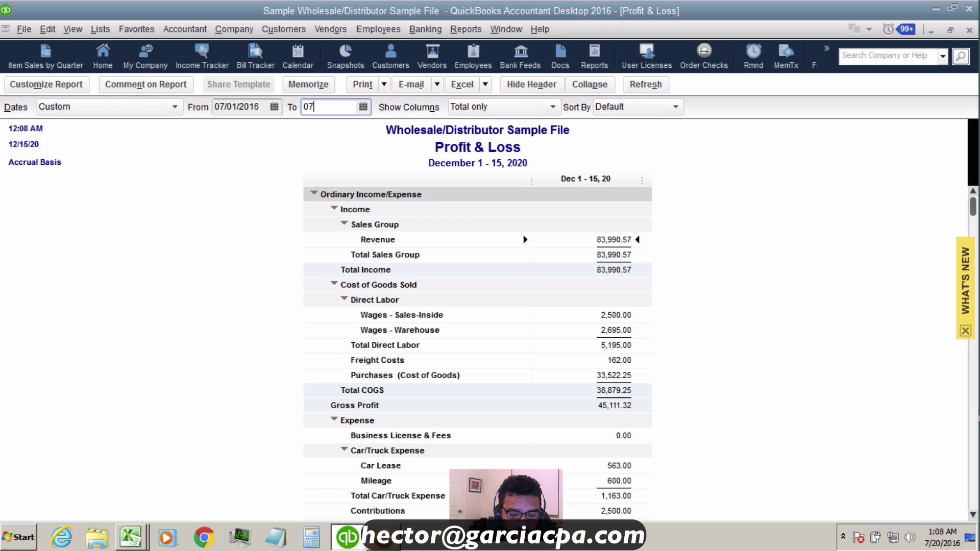
type("7/31/2016")
key("Tab")
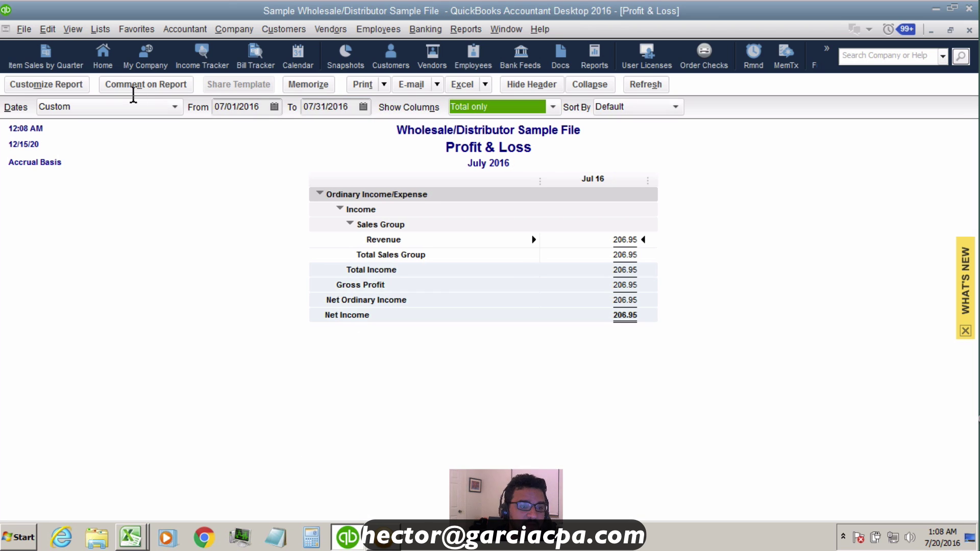
Drill down from the report's Revenue amount to Customer A's XYZ Parts invoice, examine its header and line fields, and close it
double_click(629, 241)
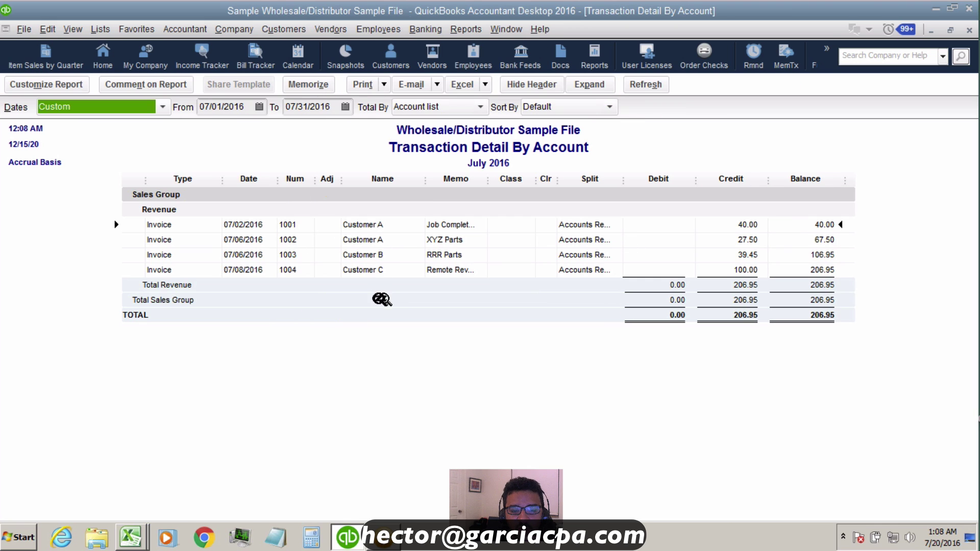
double_click(360, 246)
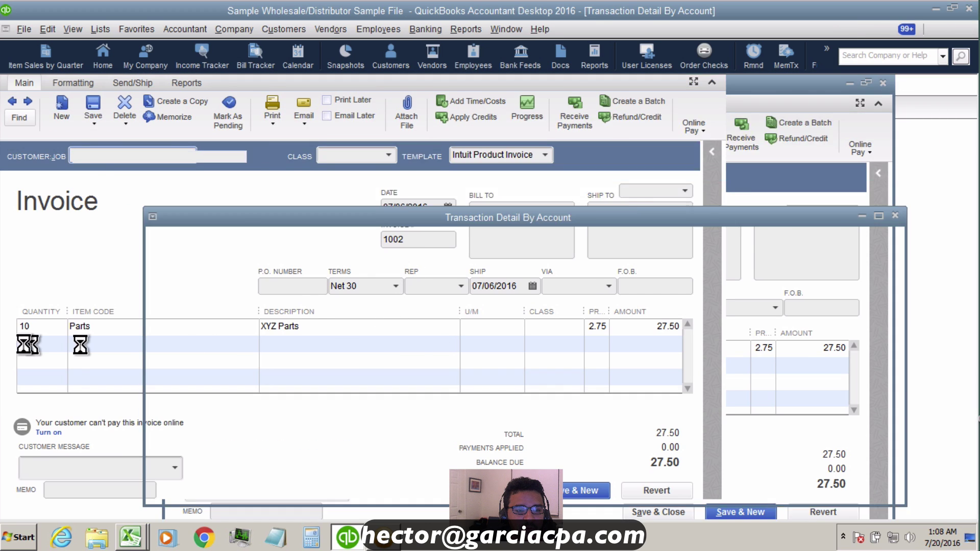
left_click_drag(812, 220, 663, 221)
key("shift+Tab")
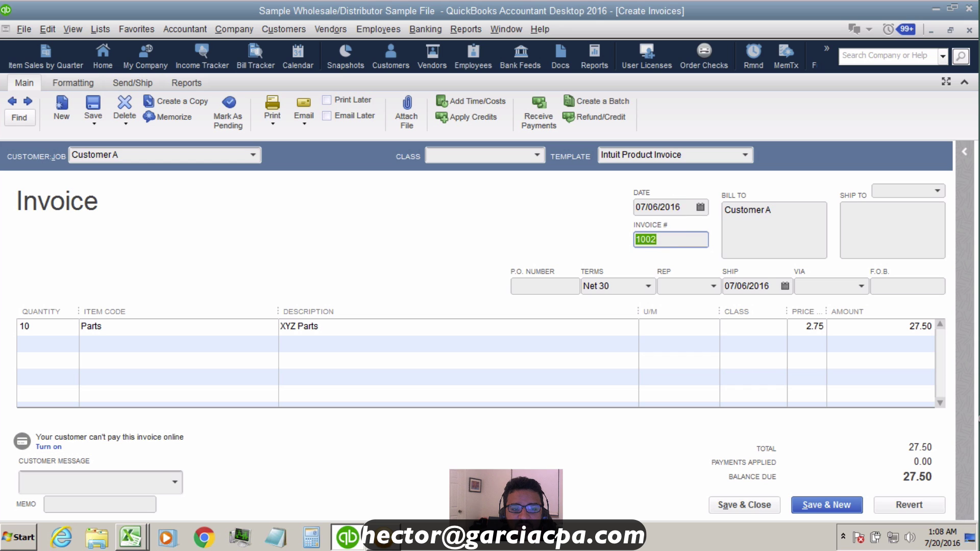
key("shift+Tab")
left_click(50, 335)
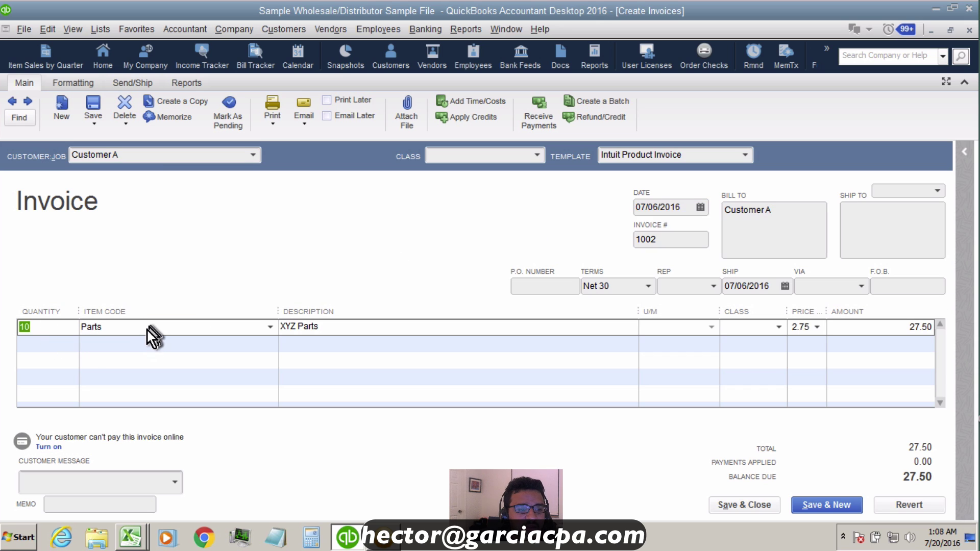
left_click(354, 328)
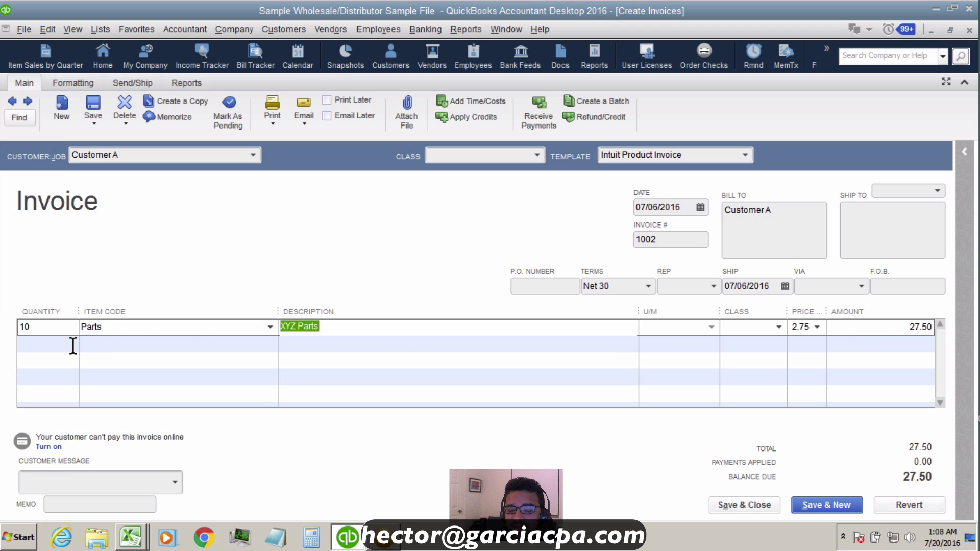
left_click(123, 351)
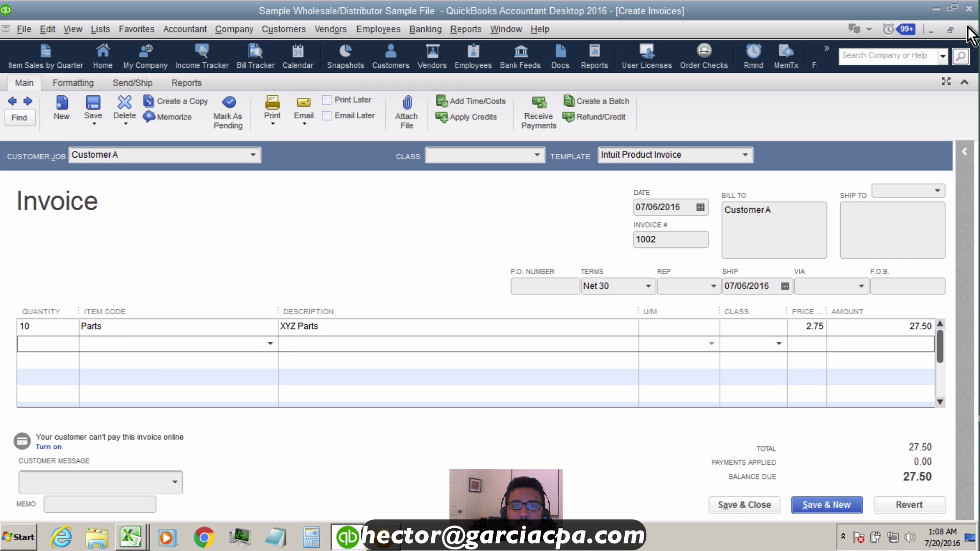
left_click(951, 30)
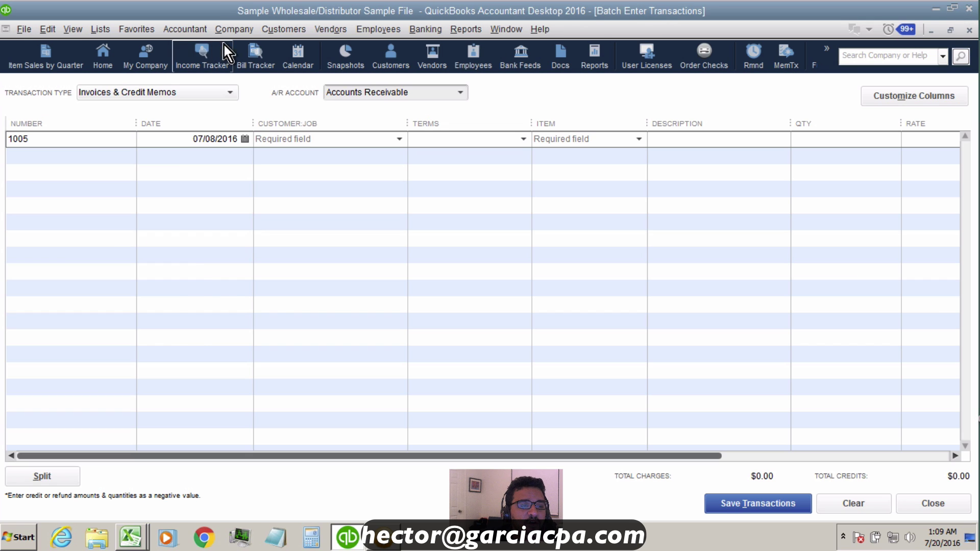
Return to Batch Enter Transactions and open the Split window for the empty invoice row
left_click(182, 30)
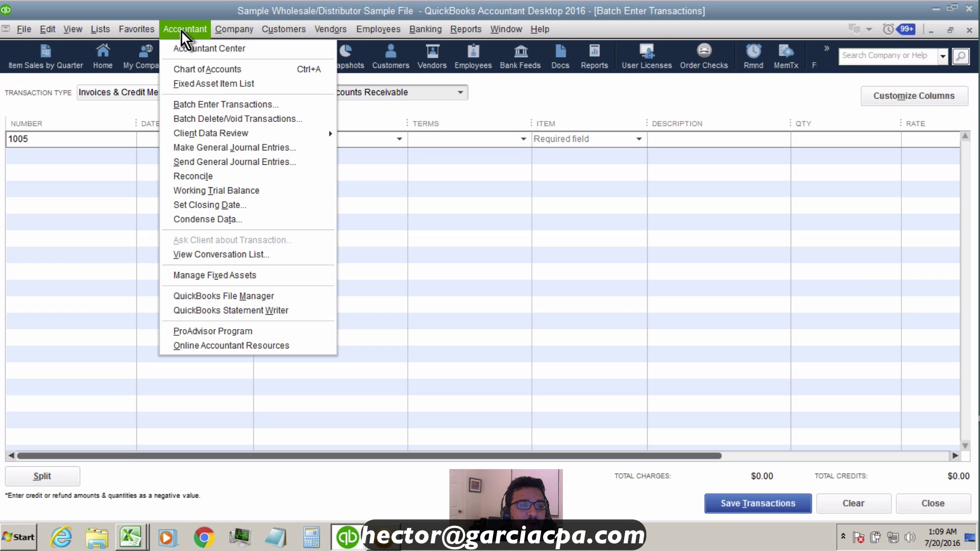
left_click(213, 105)
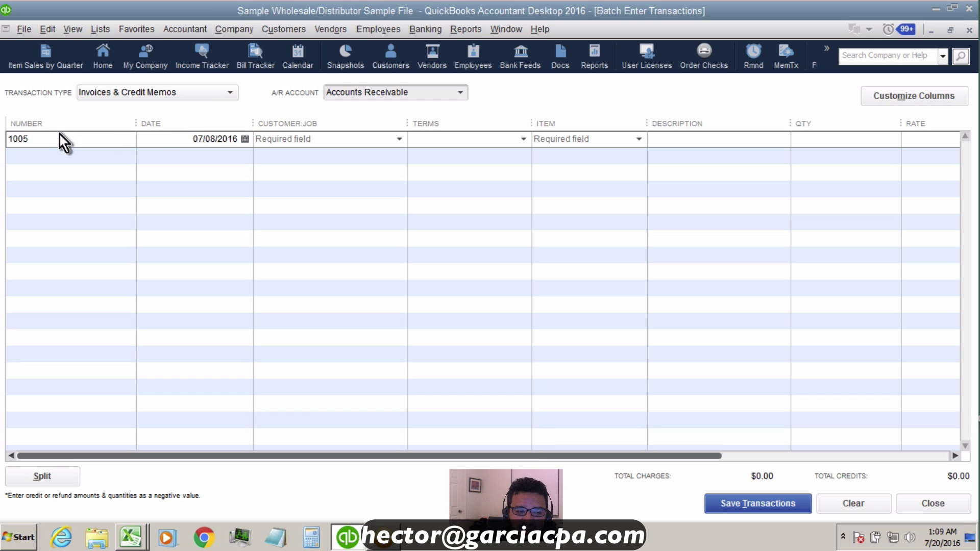
left_click(53, 478)
left_click(181, 210)
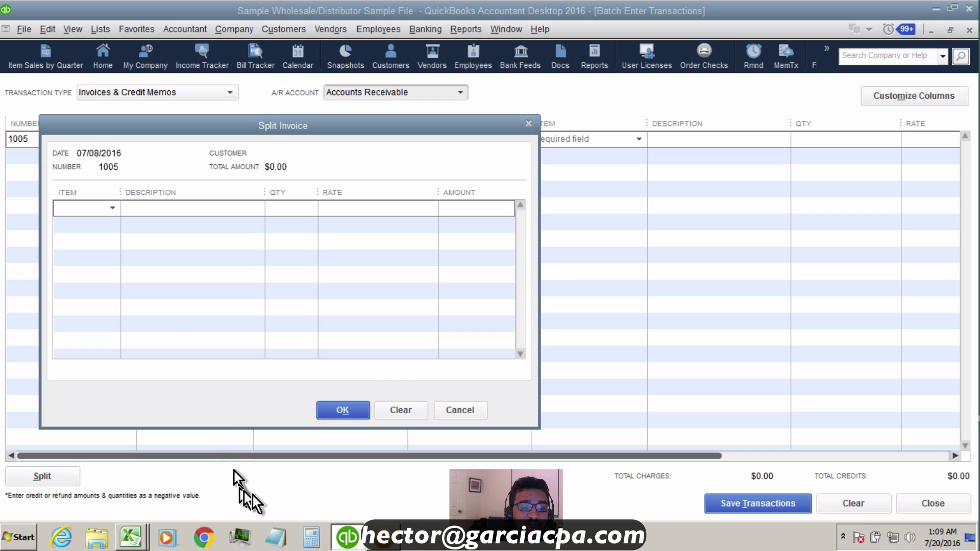
Switch to Book1.xlsx in Excel, copy the Item, Description, Qty and Rate values of the four invoices, and switch back to QuickBooks
mouse_move(130, 536)
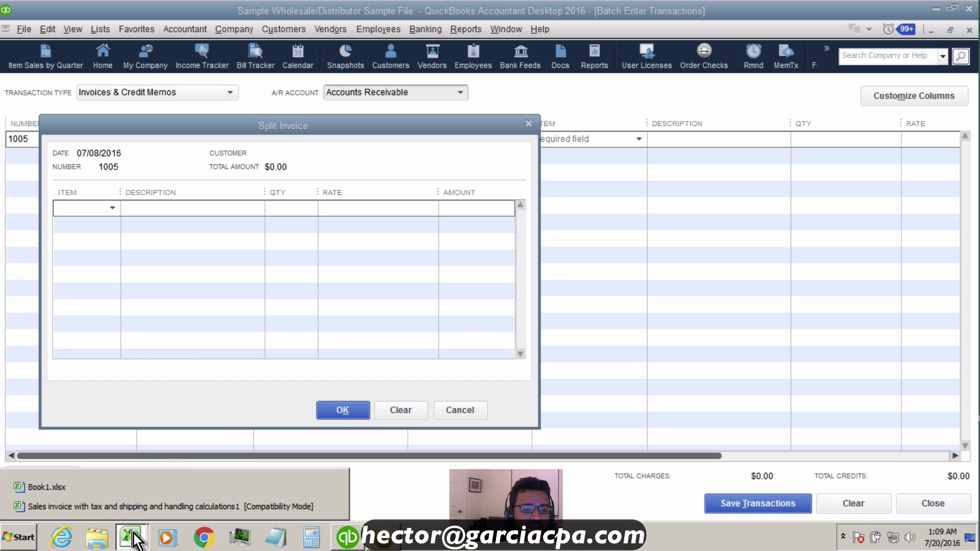
left_click(166, 484)
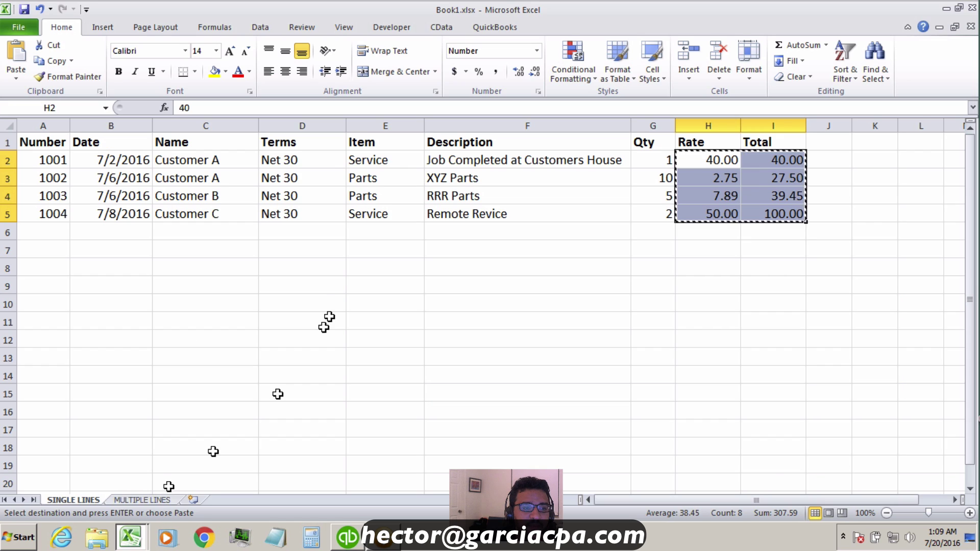
left_click(370, 163)
left_click_drag(370, 162, 731, 212)
right_click(713, 188)
left_click(735, 207)
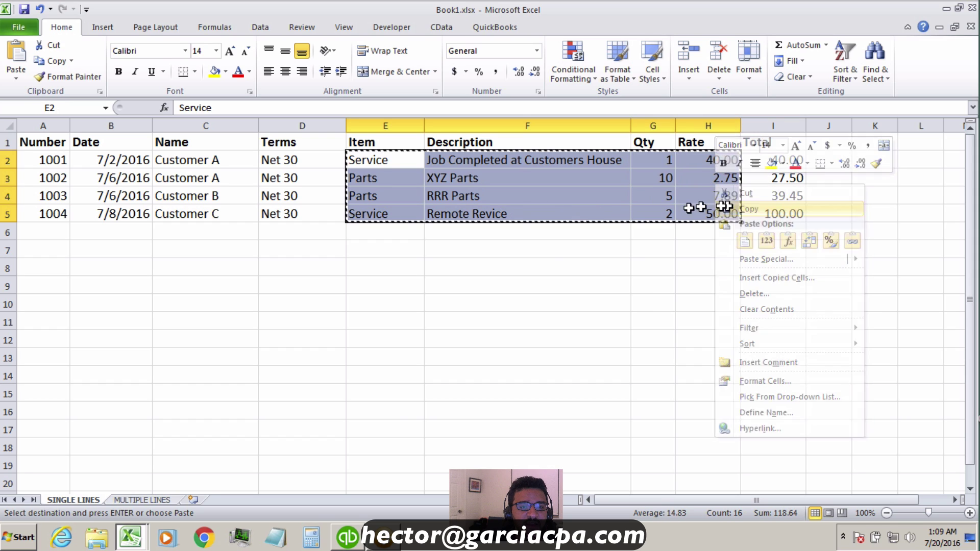
left_click(347, 537)
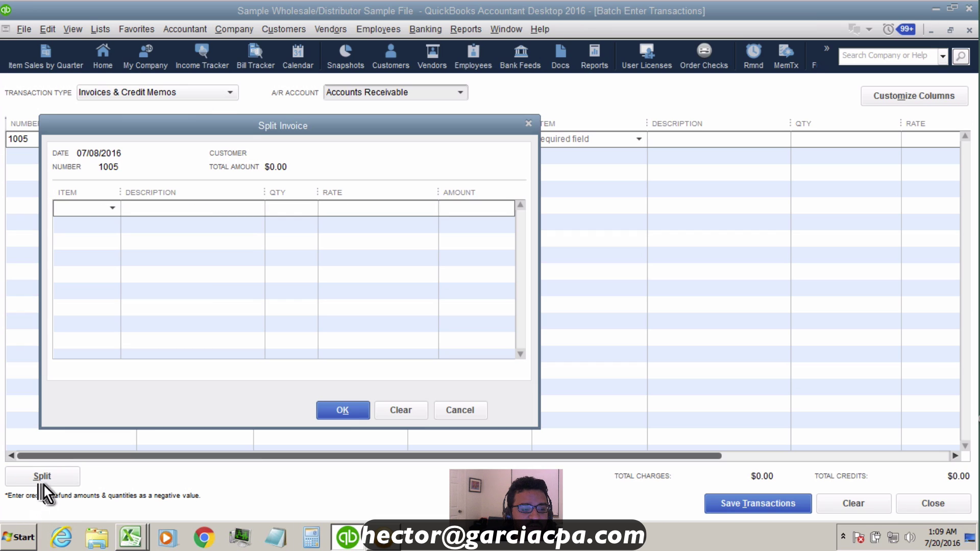
Try to paste the copied values into the first Item cell of the Split Invoice window, replace the entry with 1, and clear the split lines
left_click(88, 208)
right_click(88, 208)
left_click(108, 255)
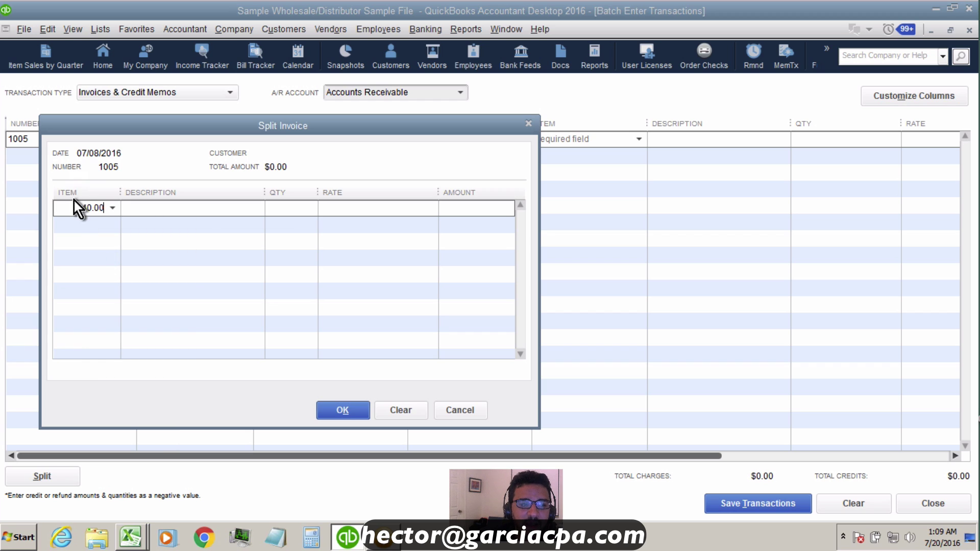
double_click(88, 208)
type("1")
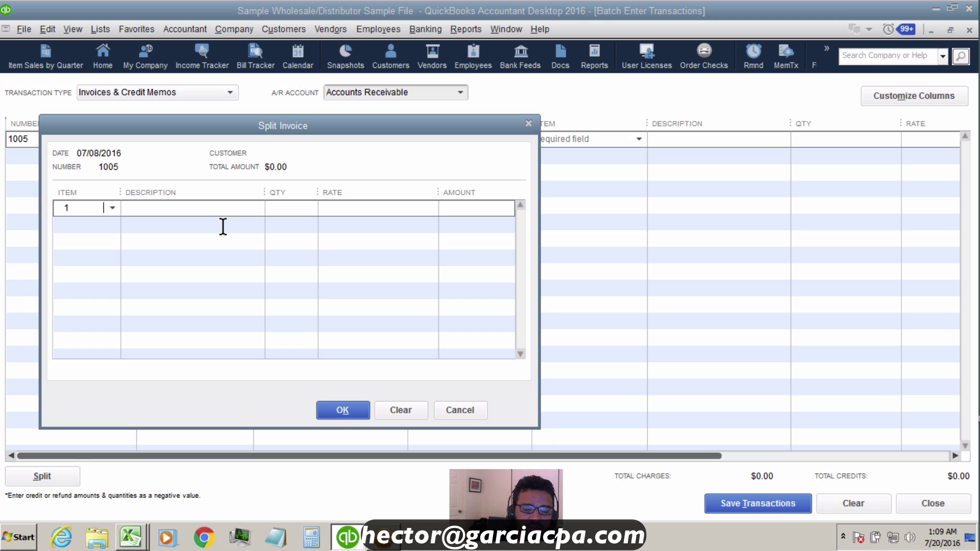
left_click(403, 411)
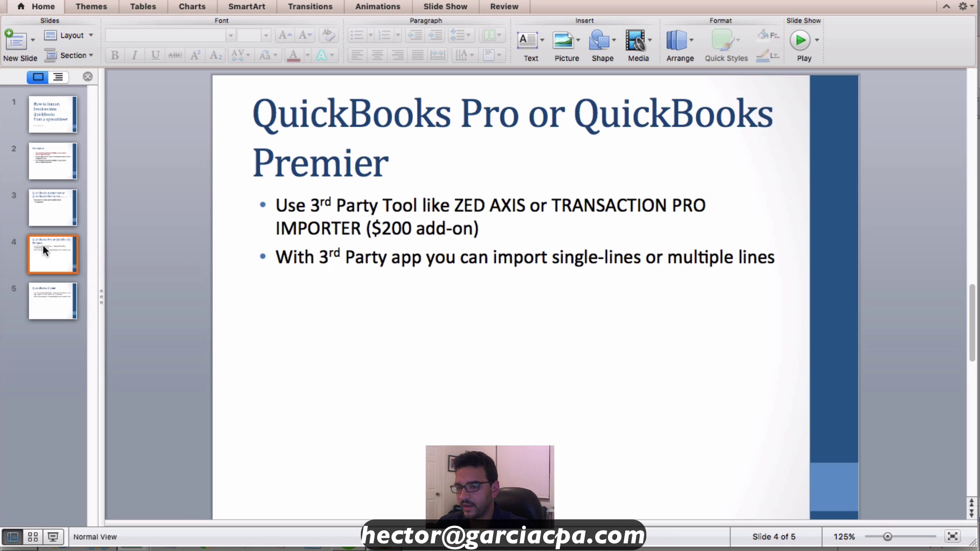
In the PowerPoint presentation, examine the slides on invoice import options for QuickBooks Pro or Premier, Online, and Accountant or Enterprise
left_click(473, 146)
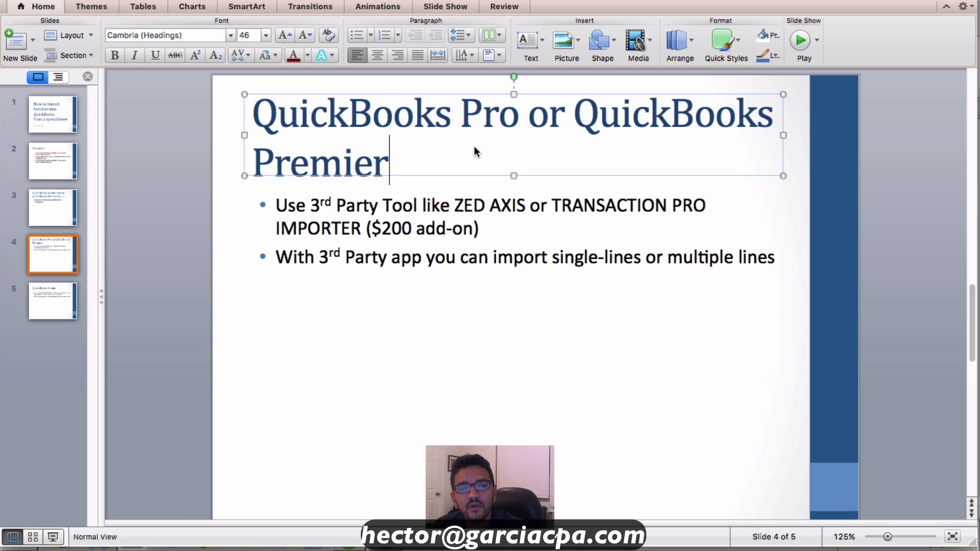
left_click(487, 285)
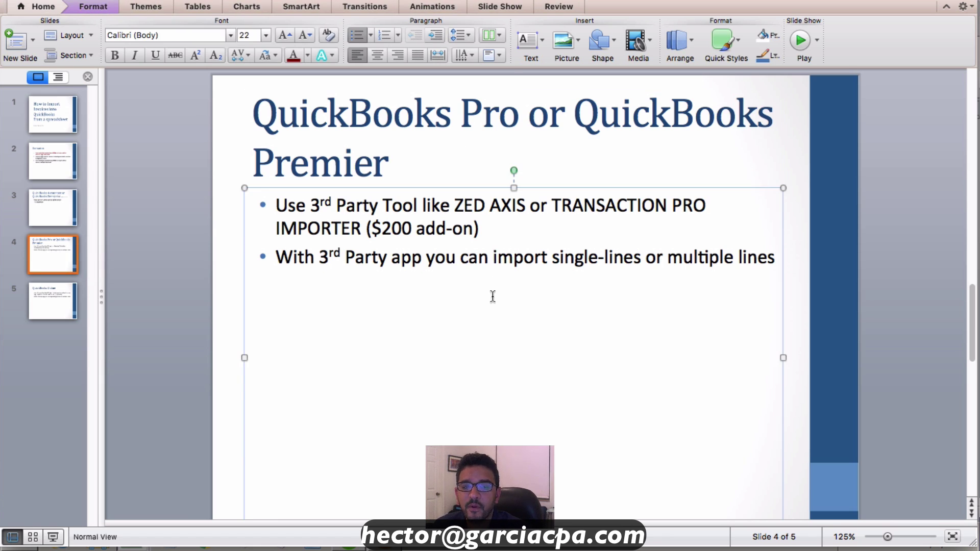
left_click_drag(455, 206, 755, 207)
left_click(549, 204)
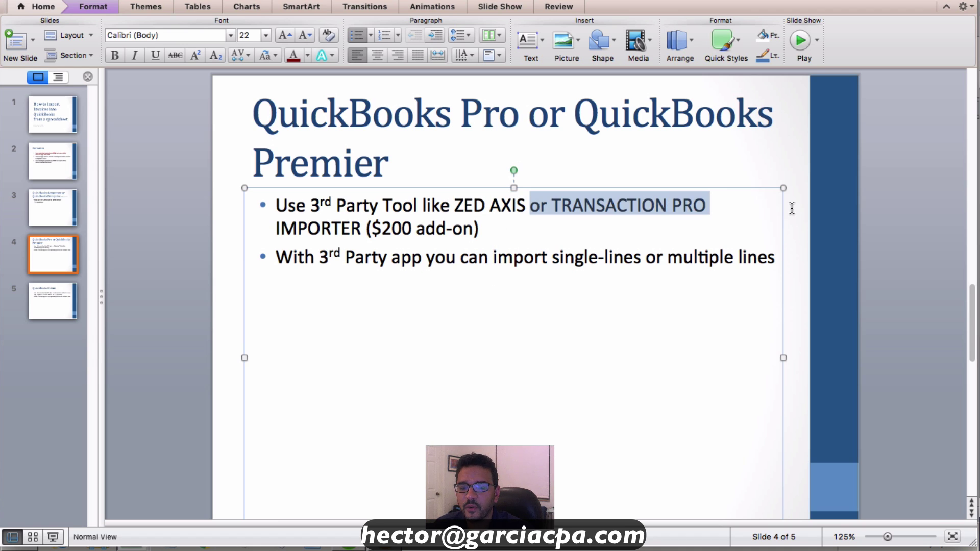
left_click(892, 210)
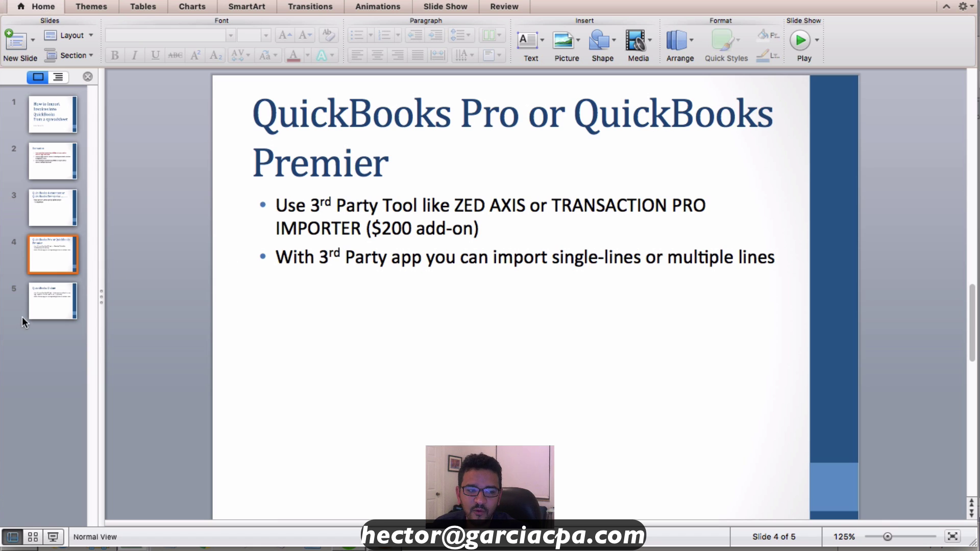
left_click(56, 303)
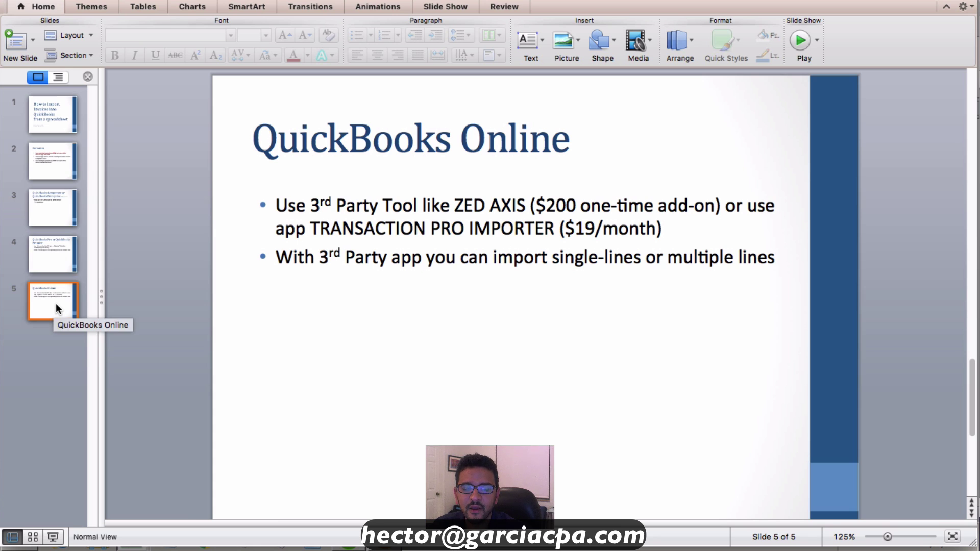
left_click(57, 214)
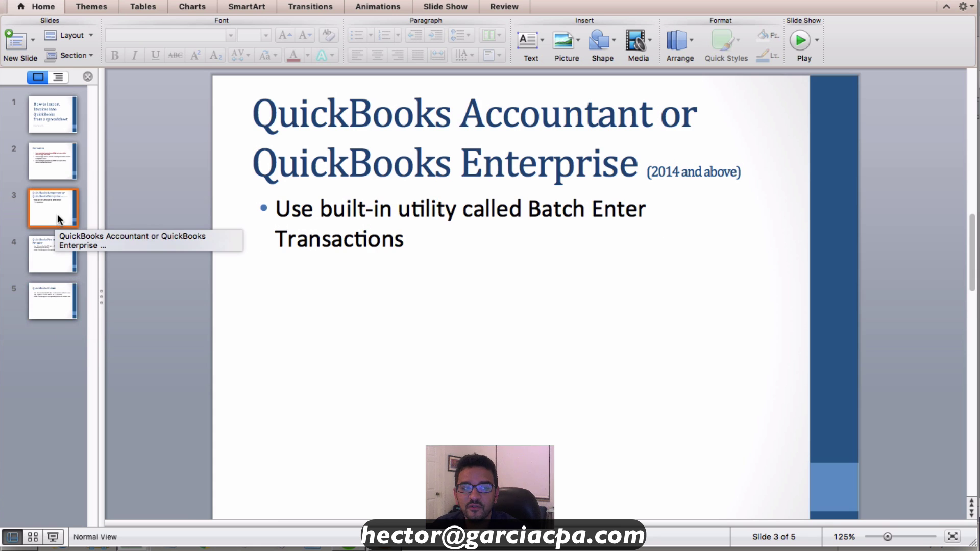
left_click(55, 249)
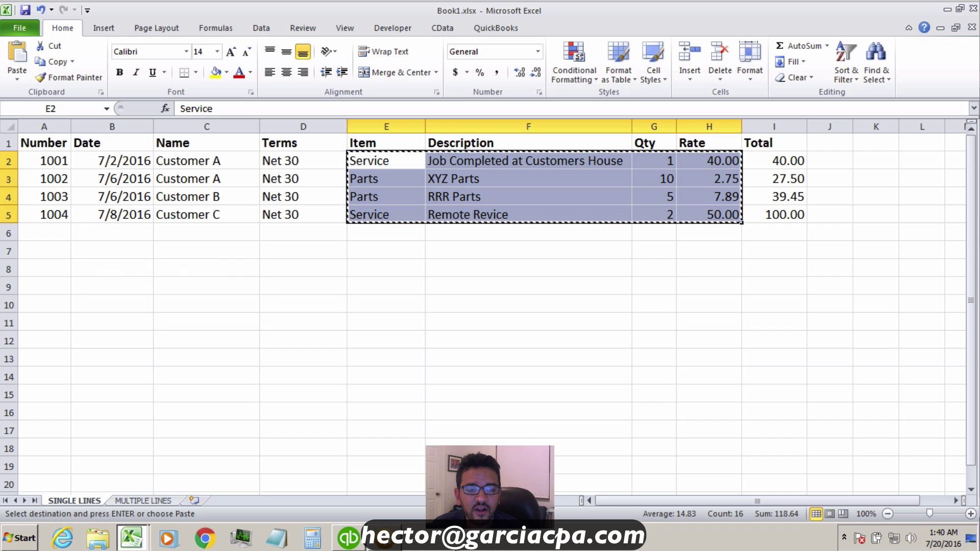
Open the MULTIPLE LINES sheet and examine the rows that make up invoices 1006 and 1007
left_click(313, 374)
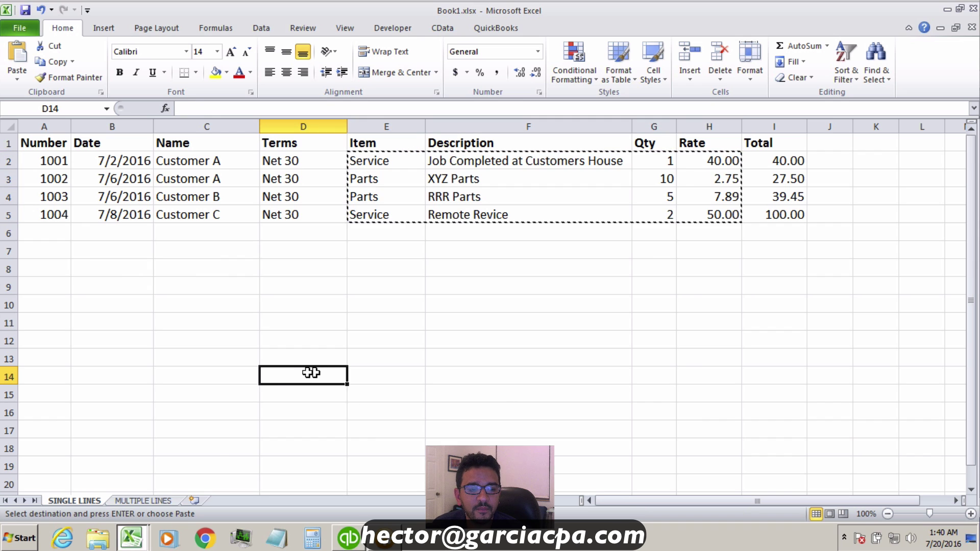
left_click(162, 502)
left_click_drag(61, 162, 61, 233)
left_click(104, 268)
left_click_drag(8, 161, 8, 196)
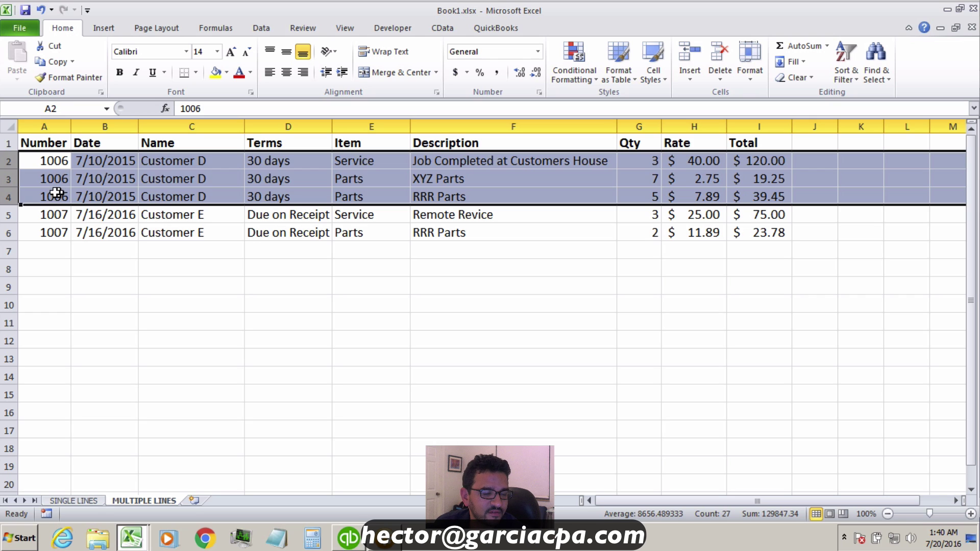
left_click_drag(8, 215, 8, 224)
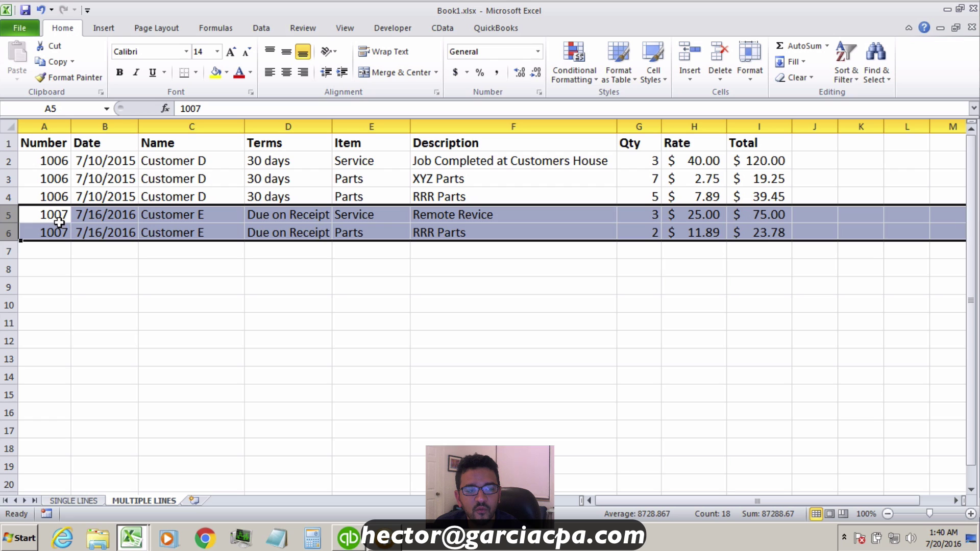
left_click(75, 317)
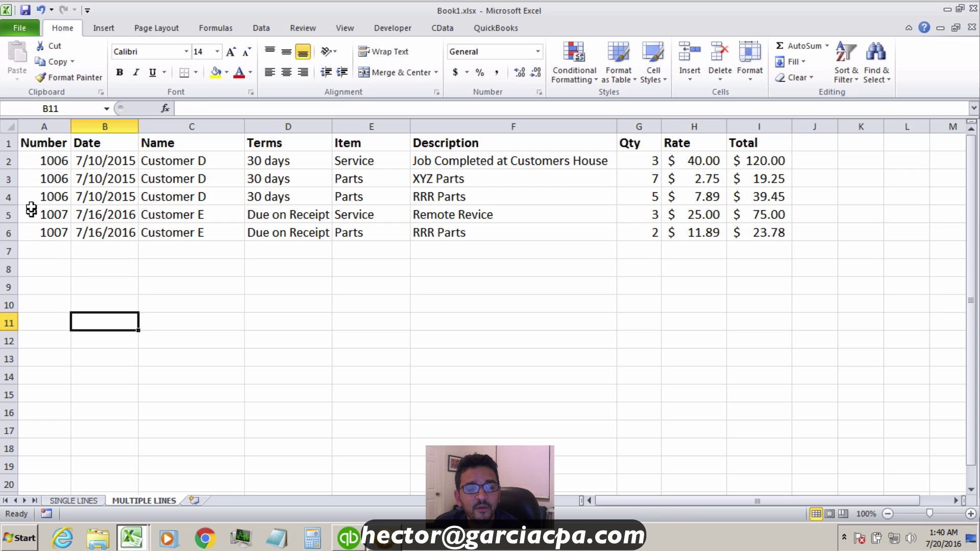
Examine invoice 1006's differing items and quantities, and its repeated number, date and customer values
left_click_drag(4, 161, 3, 190)
left_click_drag(370, 163, 369, 193)
left_click_drag(639, 163, 641, 195)
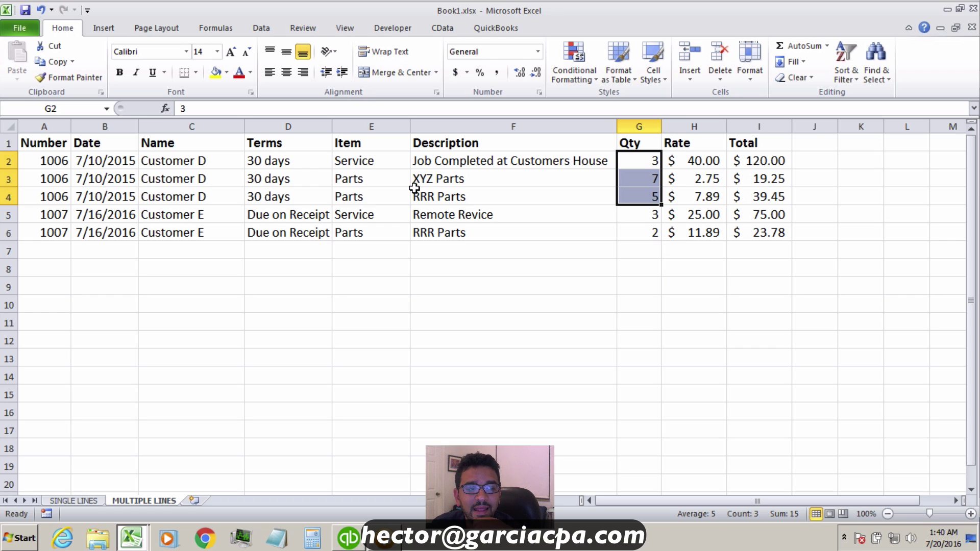
left_click(66, 162)
left_click_drag(65, 161, 66, 196)
left_click_drag(128, 163, 127, 197)
left_click_drag(204, 161, 212, 197)
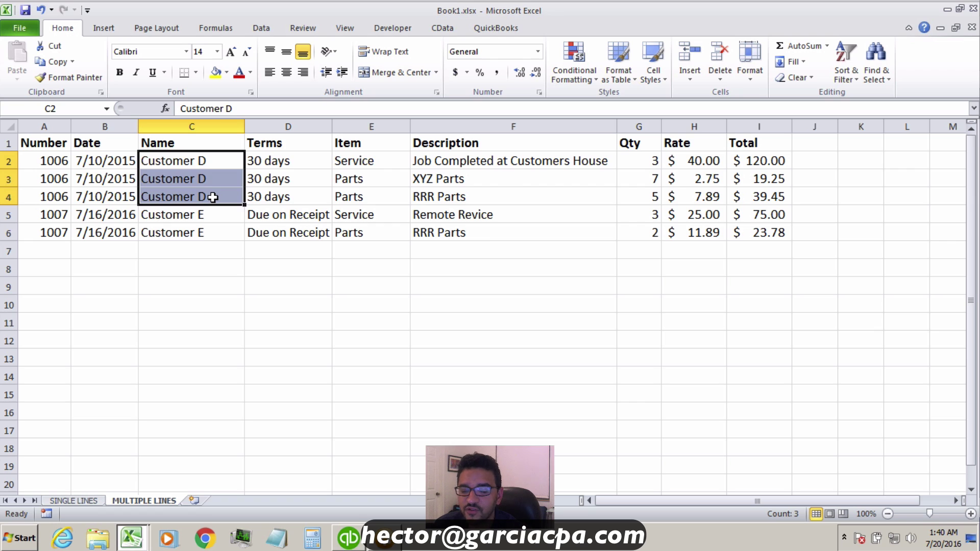
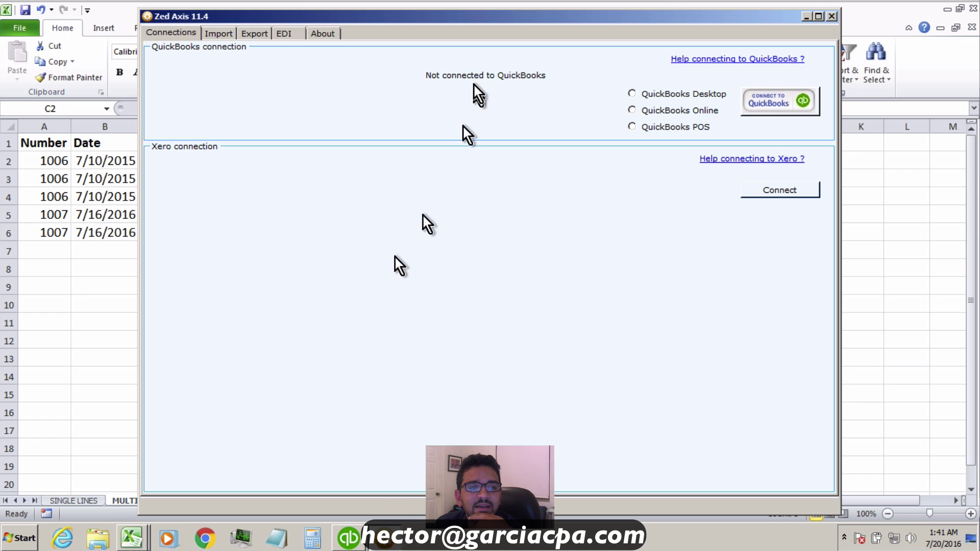
In Zed Axis, connect to QuickBooks Desktop and always allow access to the company file, even if QuickBooks is not running
left_click_drag(432, 20, 413, 18)
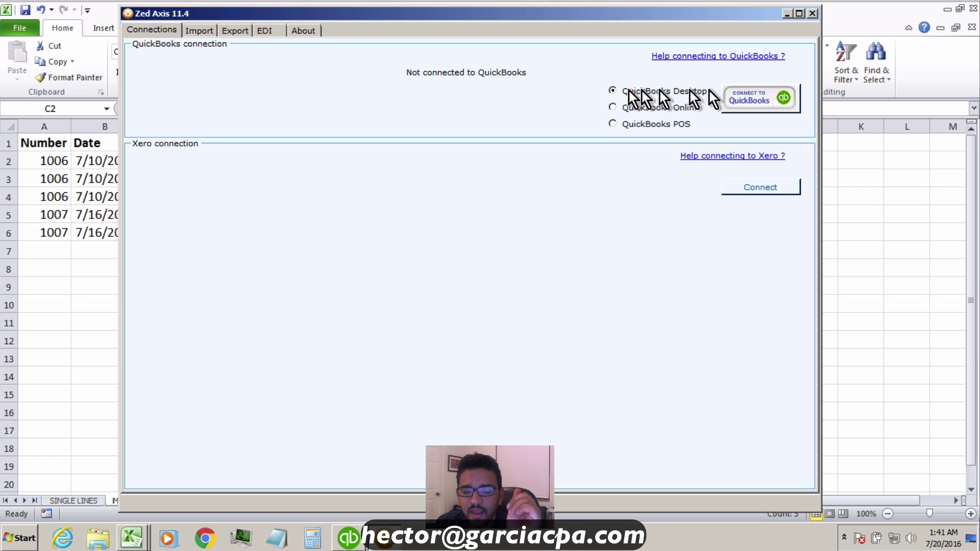
left_click(767, 93)
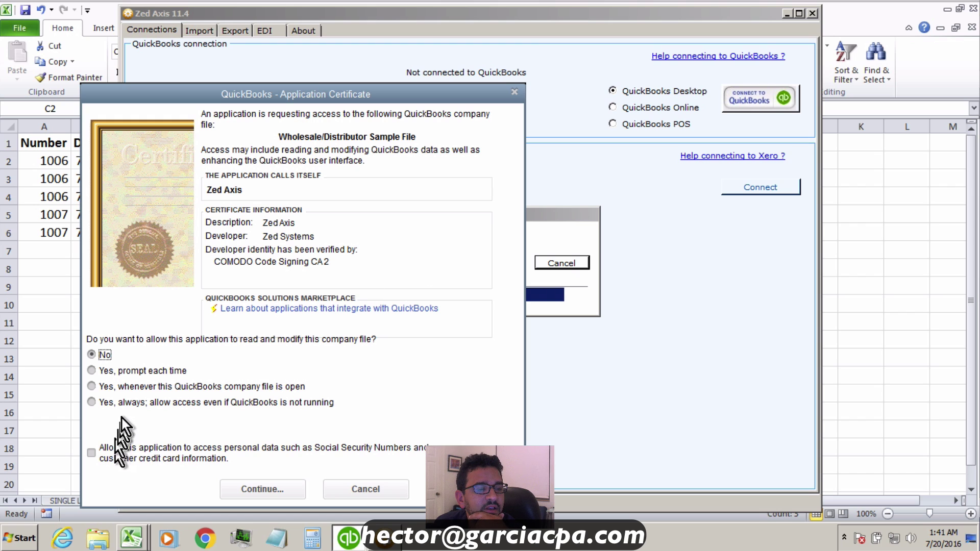
left_click(122, 404)
left_click(261, 492)
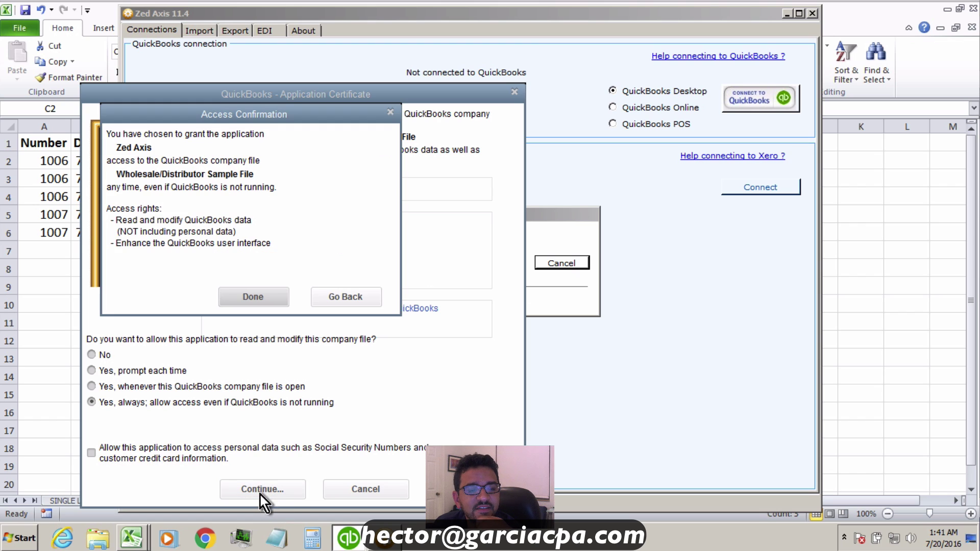
left_click(248, 301)
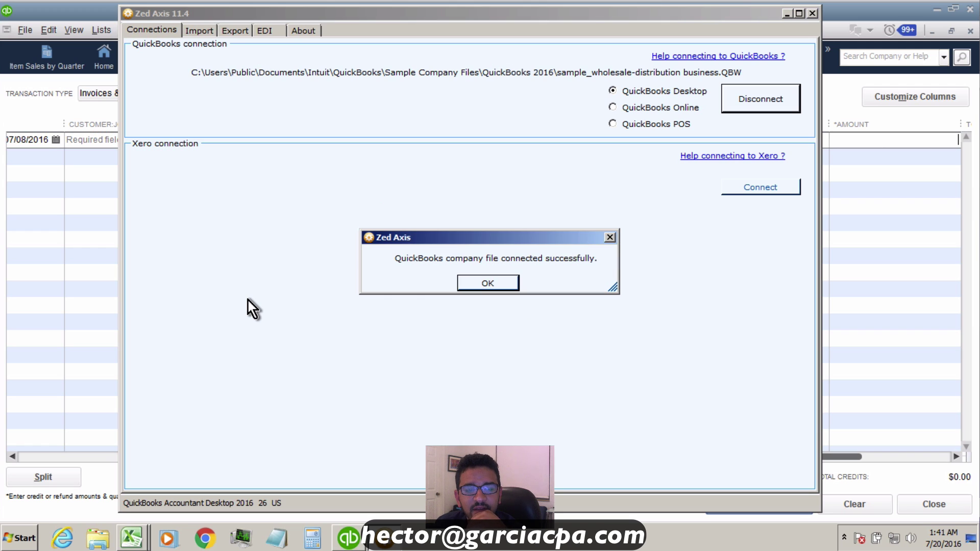
left_click(480, 286)
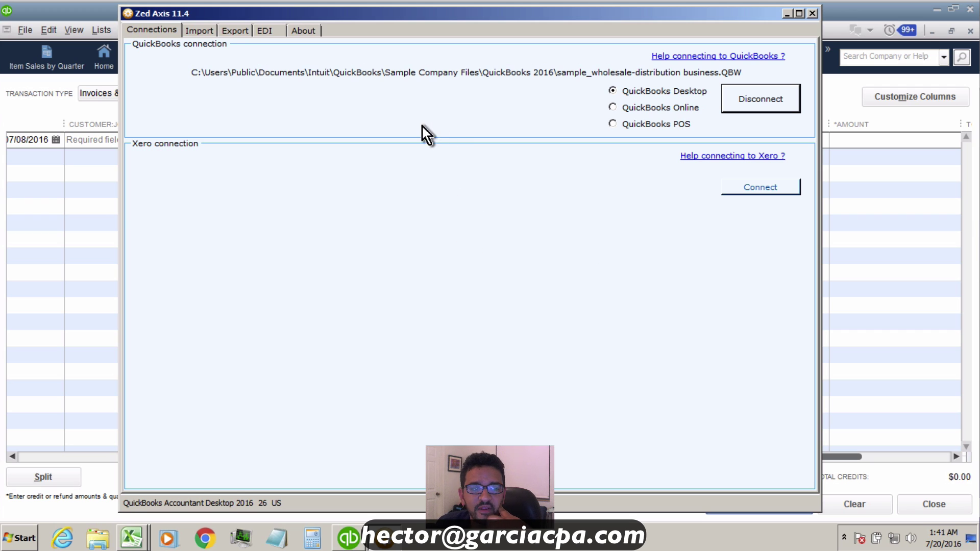
Load Book1.xlsx from the Desktop as the import file and choose its MULTIPLE LINES sheet
left_click(201, 32)
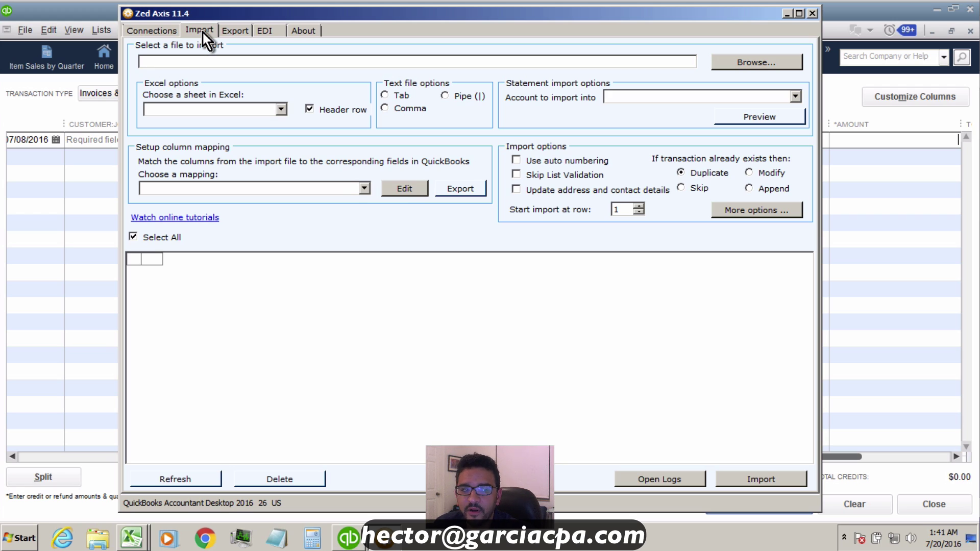
left_click(768, 62)
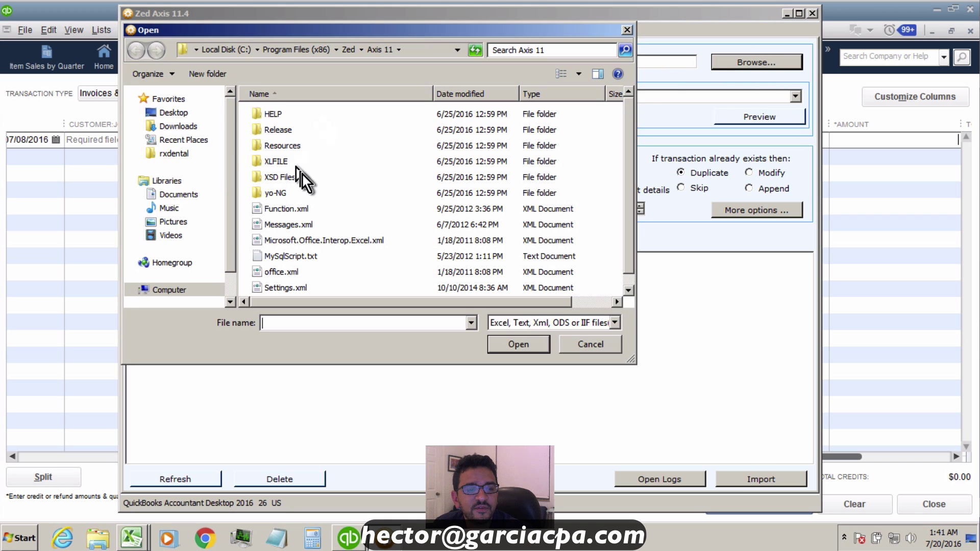
left_click(173, 113)
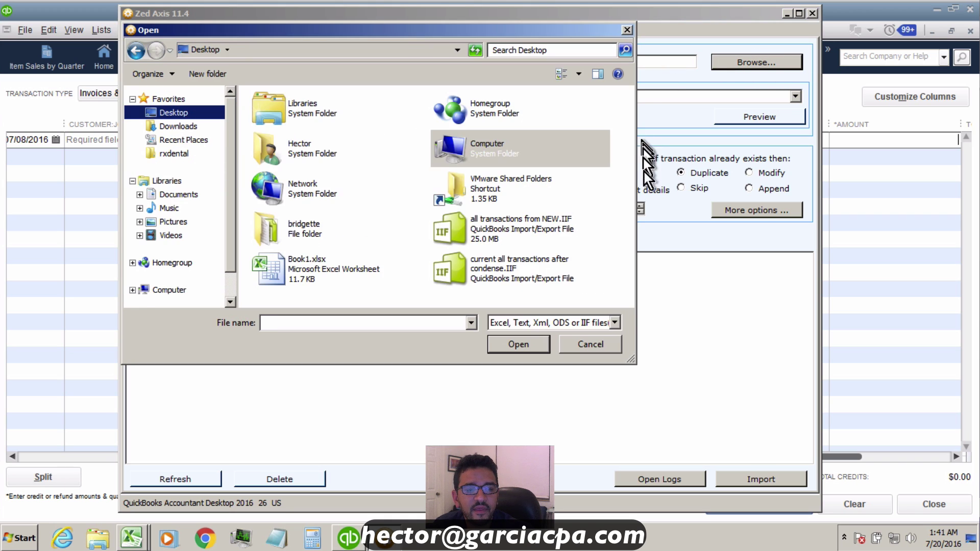
left_click(316, 273)
left_click(506, 353)
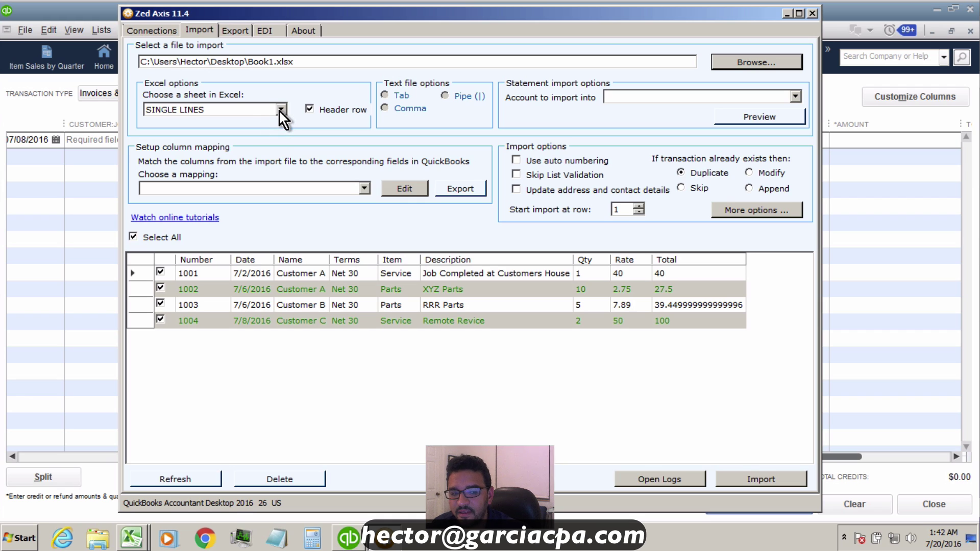
left_click(281, 109)
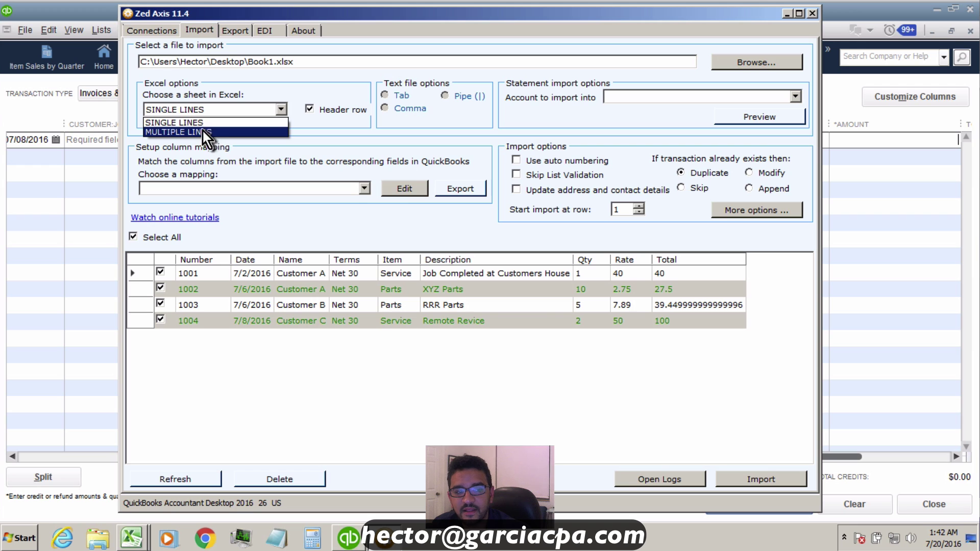
left_click(209, 132)
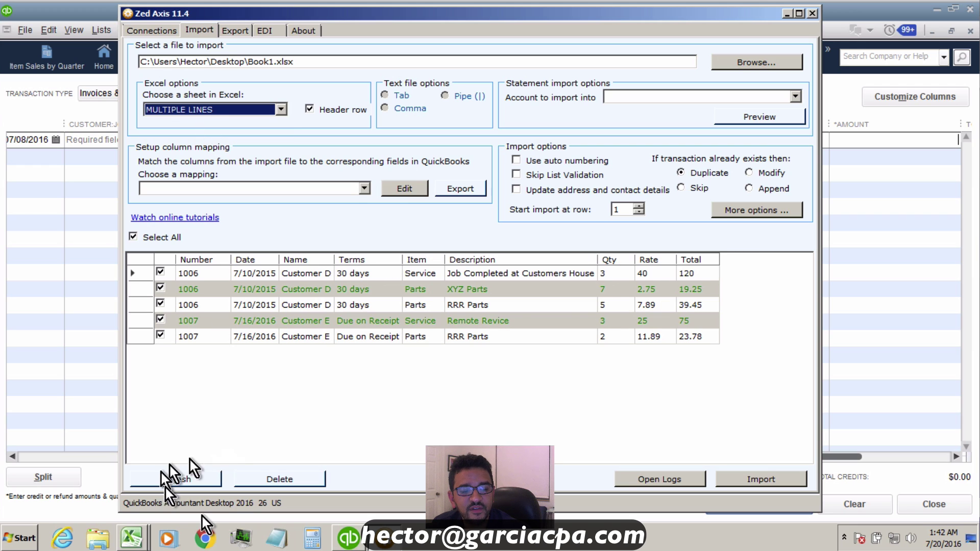
Switch to Book1.xlsx in Excel, compare the multi-line invoice rows with the import preview, and return to Zed Axis
left_click(128, 534)
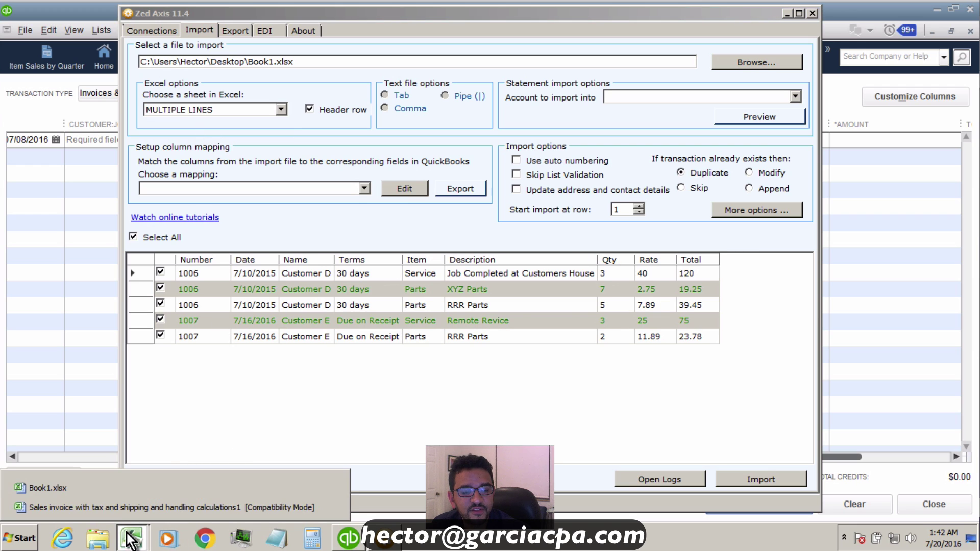
left_click(97, 487)
left_click(173, 250)
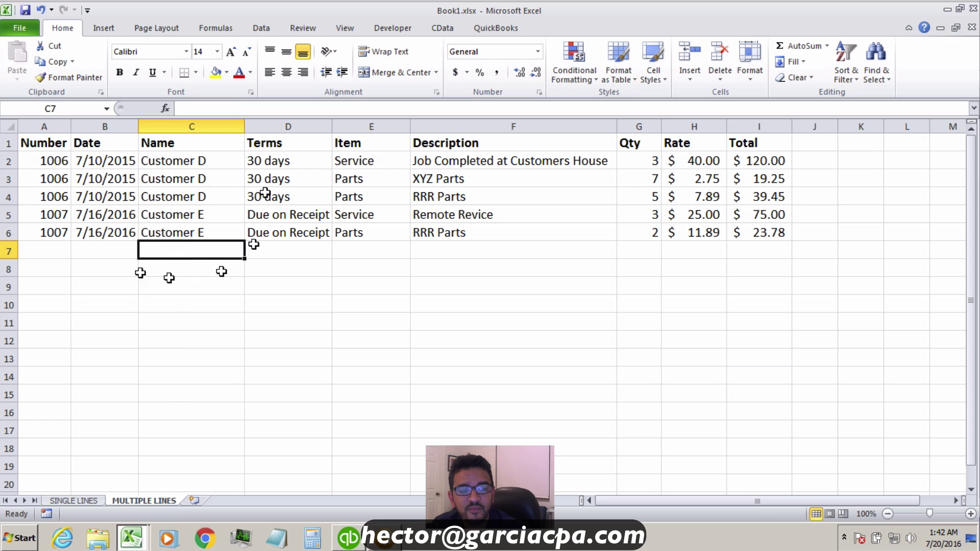
left_click_drag(51, 161, 746, 235)
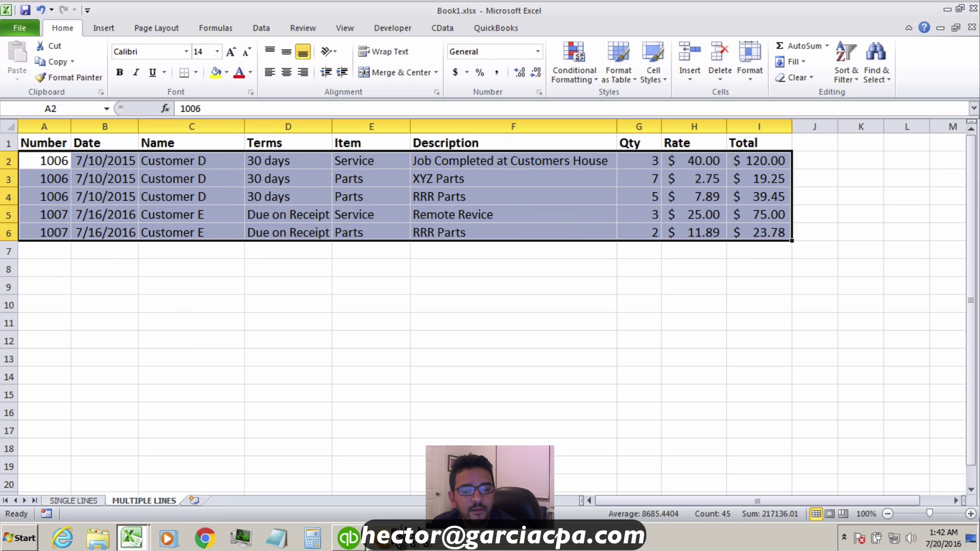
left_click(382, 541)
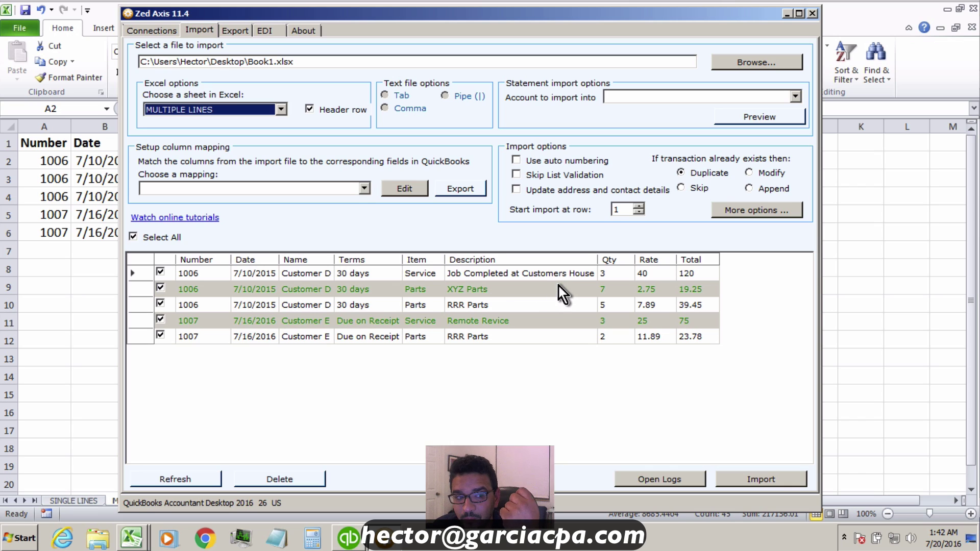
Add a new column mapping with the import type Invoice and name it invimport
left_click(364, 189)
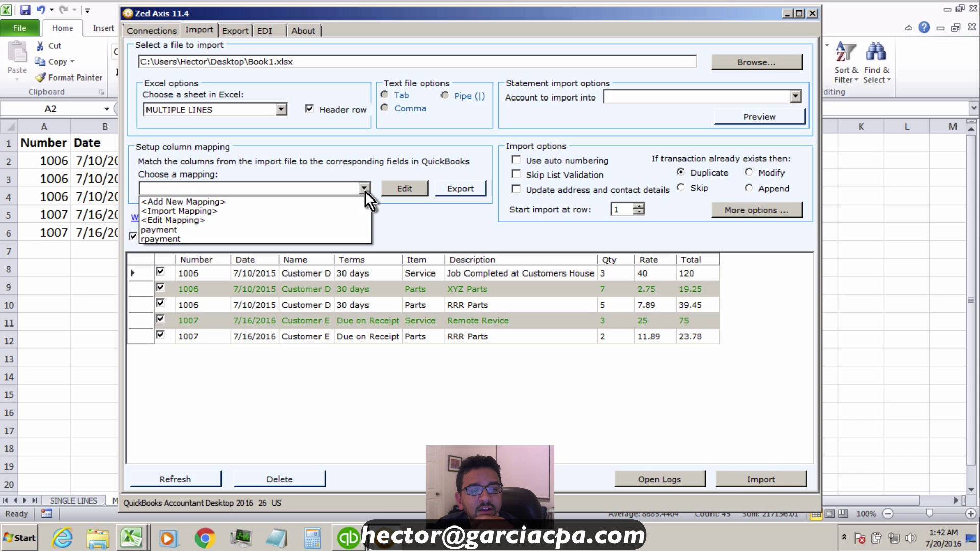
left_click(224, 202)
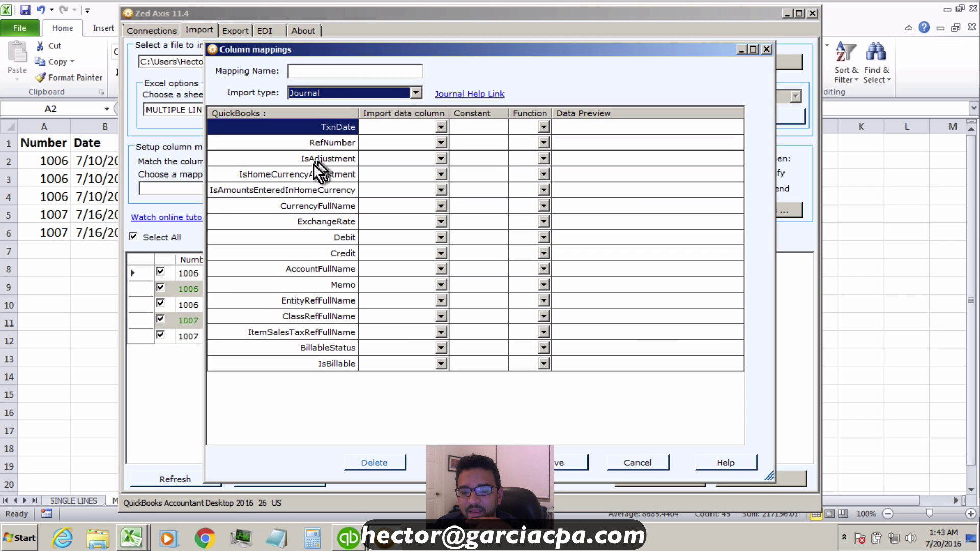
left_click(316, 96)
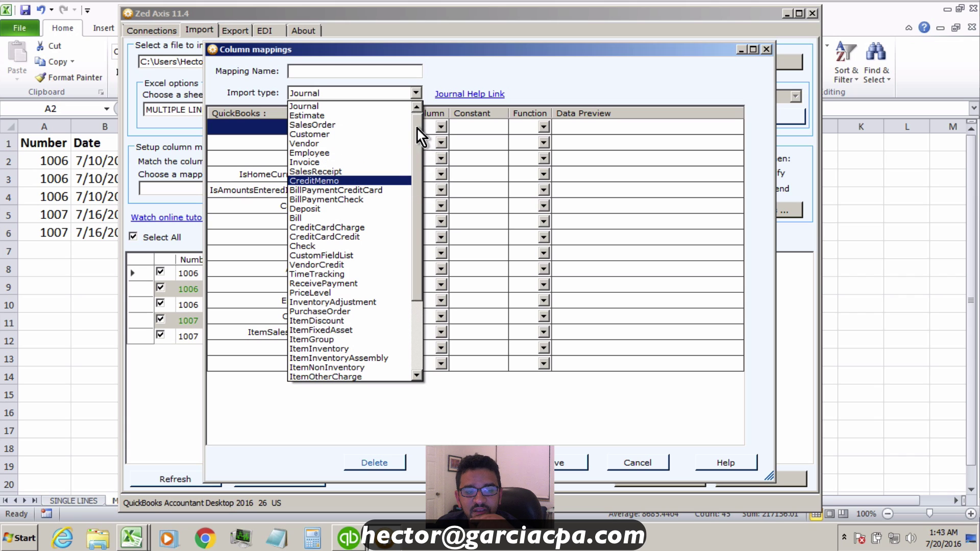
left_click_drag(418, 130, 416, 244)
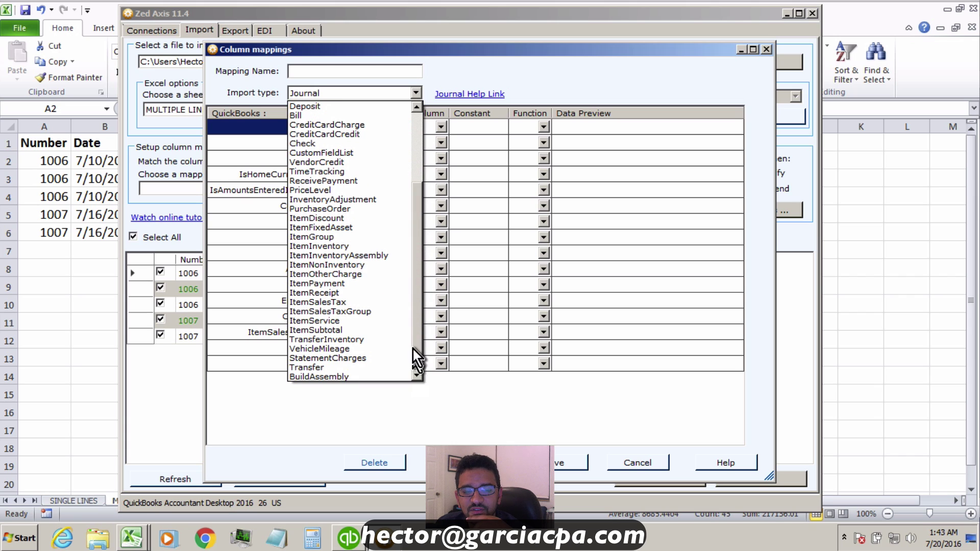
left_click_drag(418, 296, 421, 140)
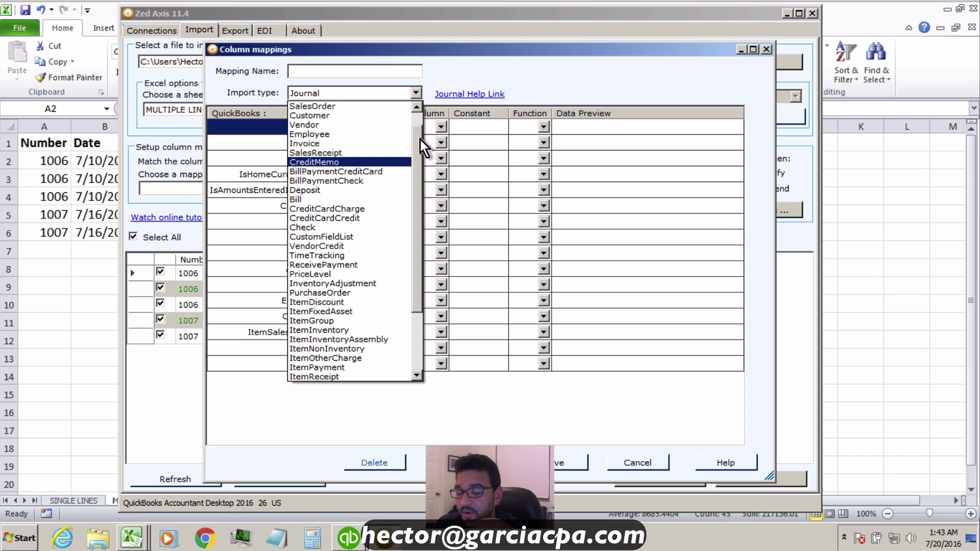
left_click(321, 145)
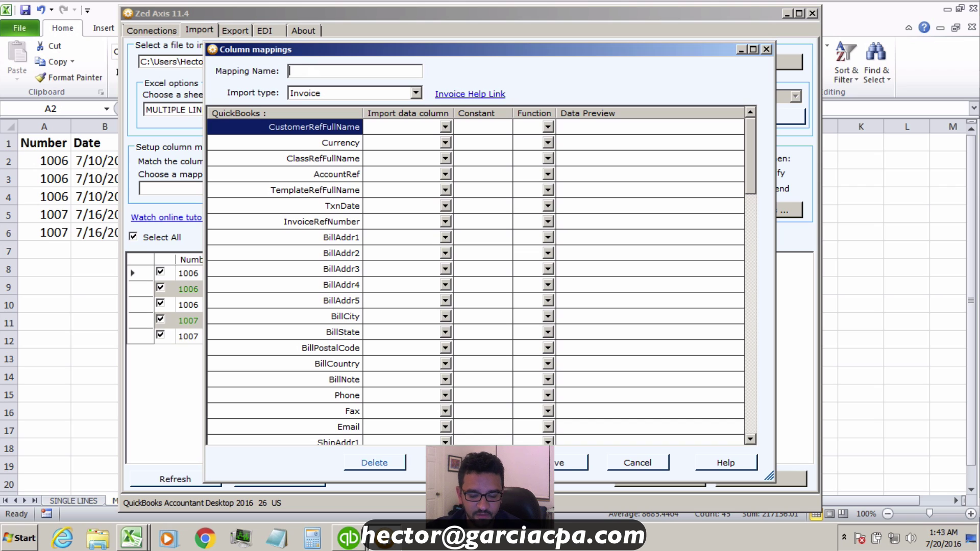
type("invimp")
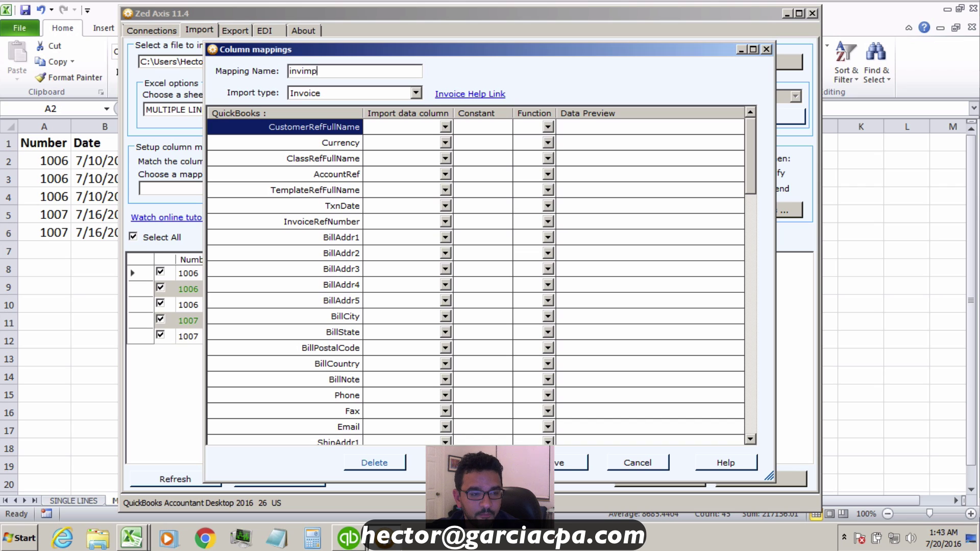
type("ort")
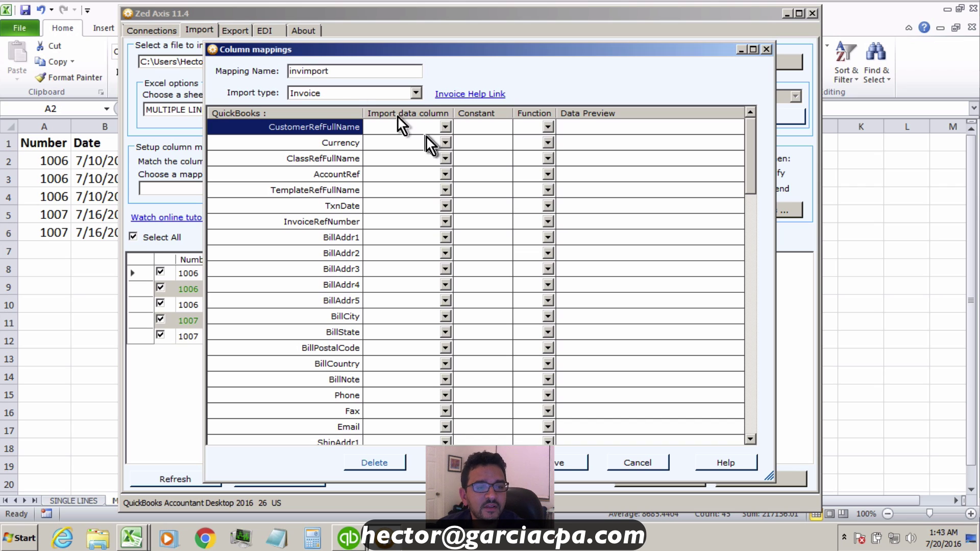
Switch to Chrome, search Google for "zed axis invoice import", and open the Zed Systems article on importing invoices into QuickBooks
left_click(323, 125)
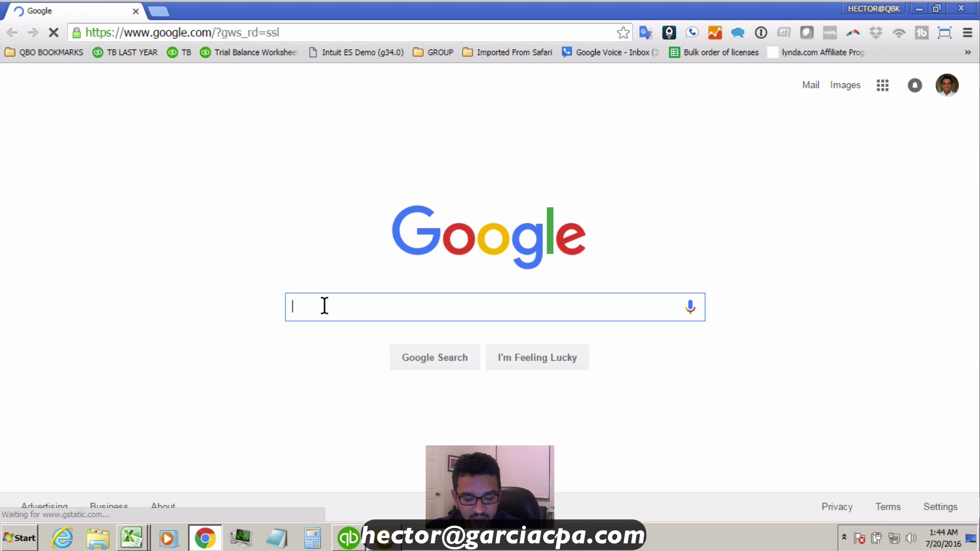
type("z")
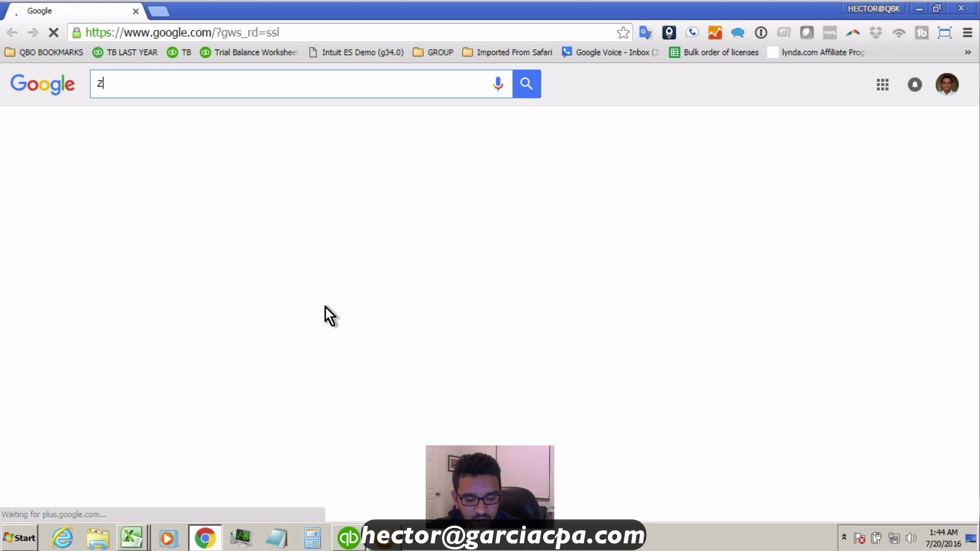
type("ed axis")
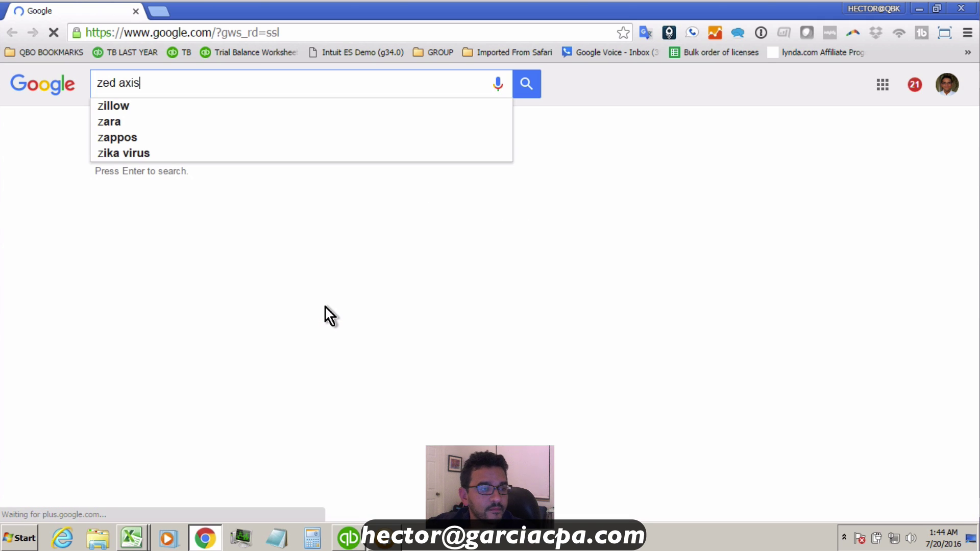
type(" invoice import")
left_click(525, 86)
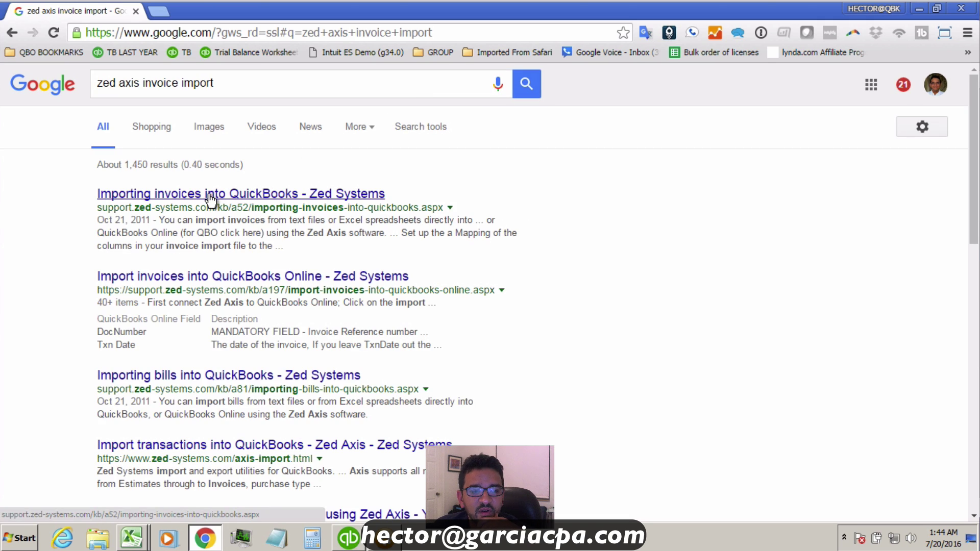
left_click(211, 199)
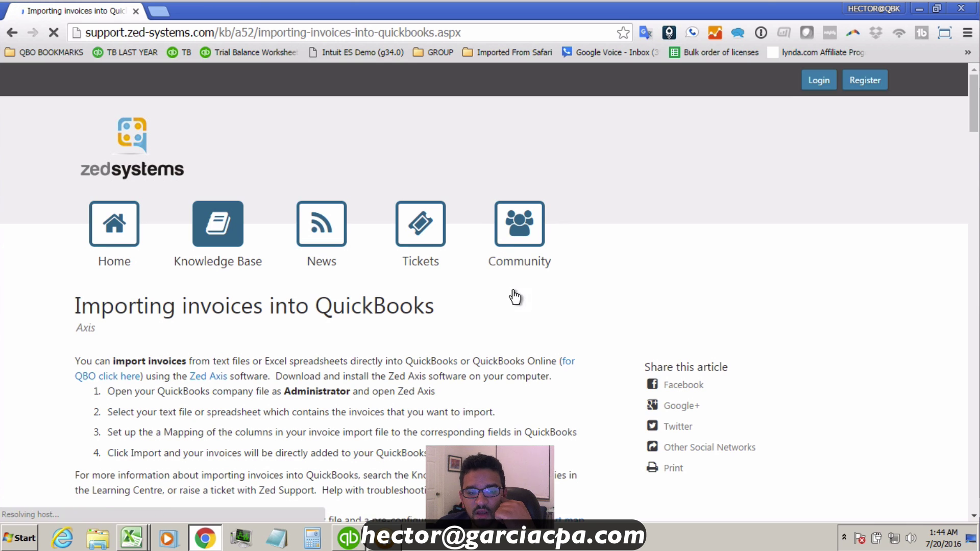
Examine the annotated invoice picture in the Zed Systems article against the mapping's QuickBooks fields, and return to the Zed Axis column mapping
scroll(832, 192, "down", 5)
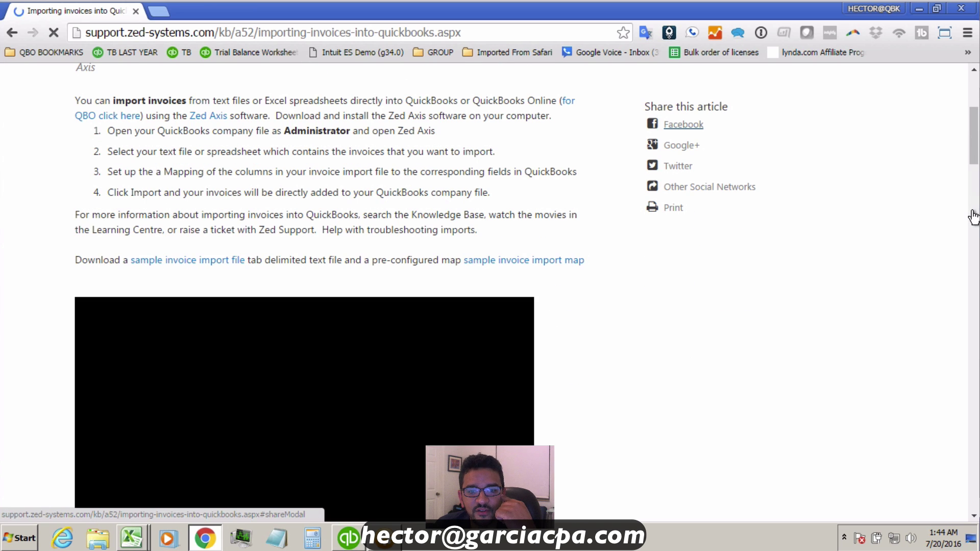
scroll(635, 176, "down", 10)
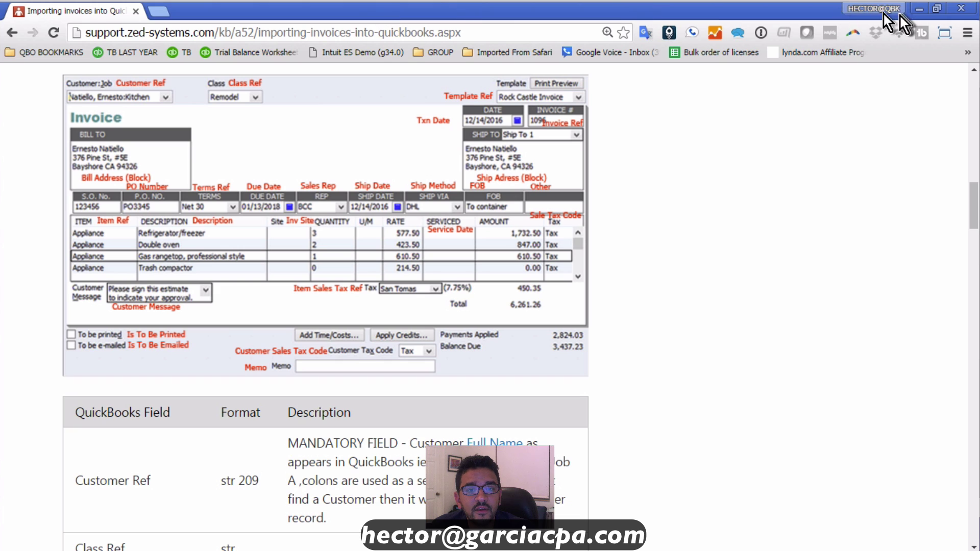
left_click(919, 9)
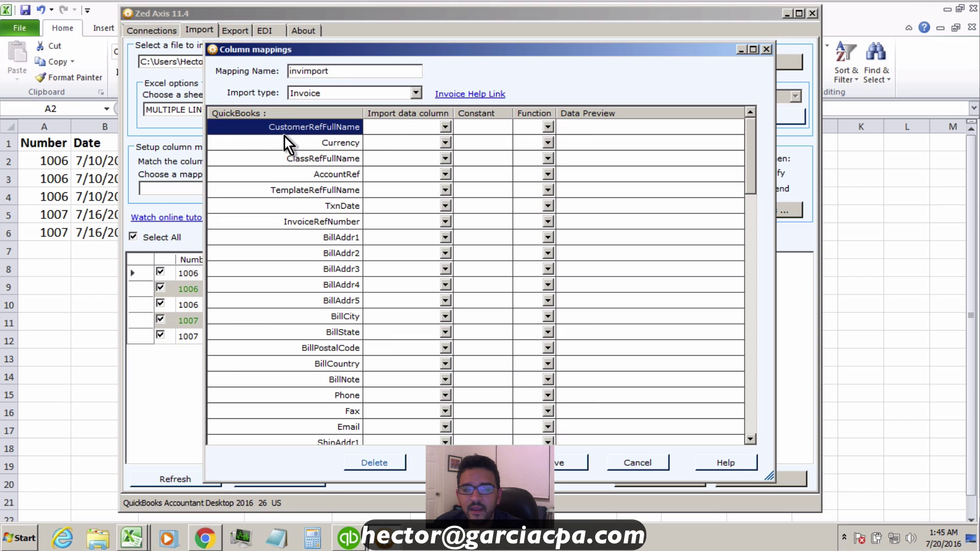
left_click(205, 548)
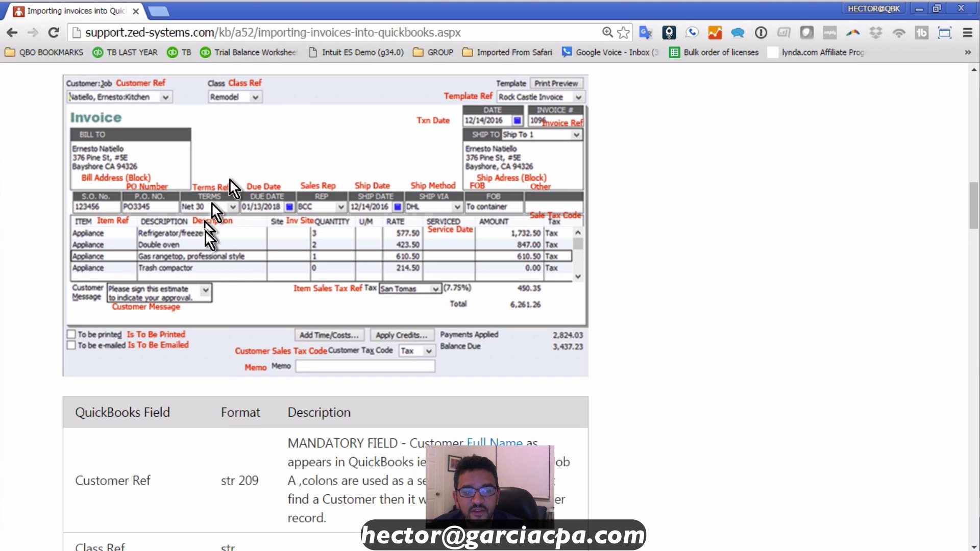
left_click(919, 9)
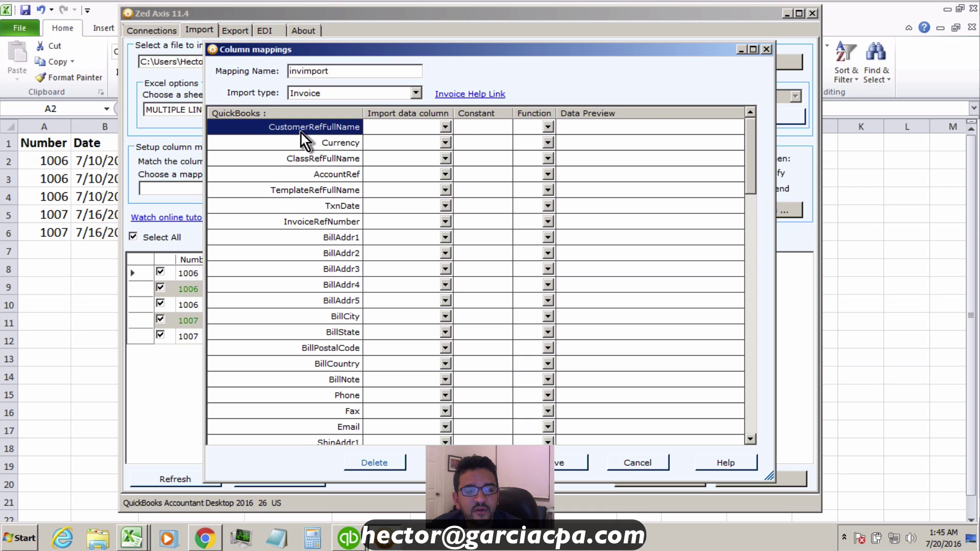
Map the CustomerRefFullName field to the Name column and the TxnDate field to the Date column
left_click(446, 129)
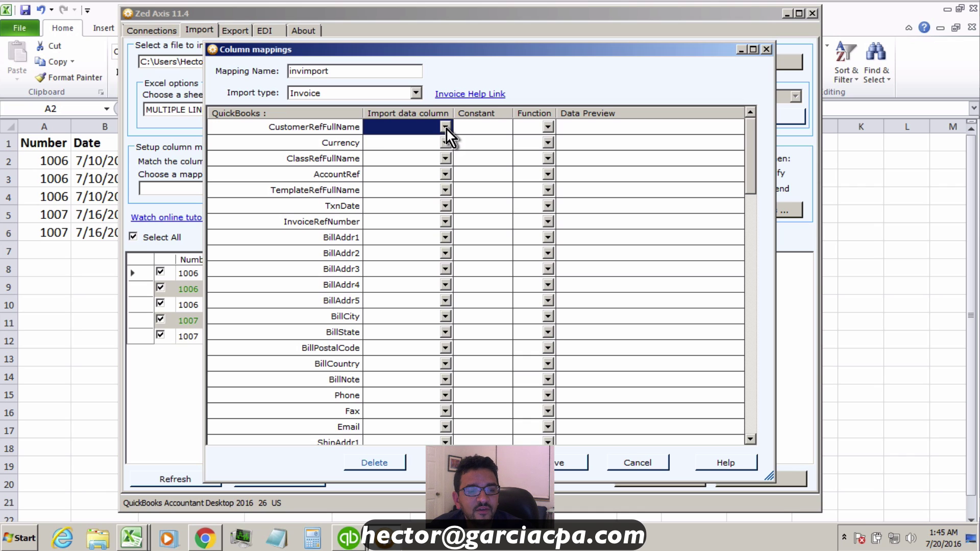
left_click(446, 130)
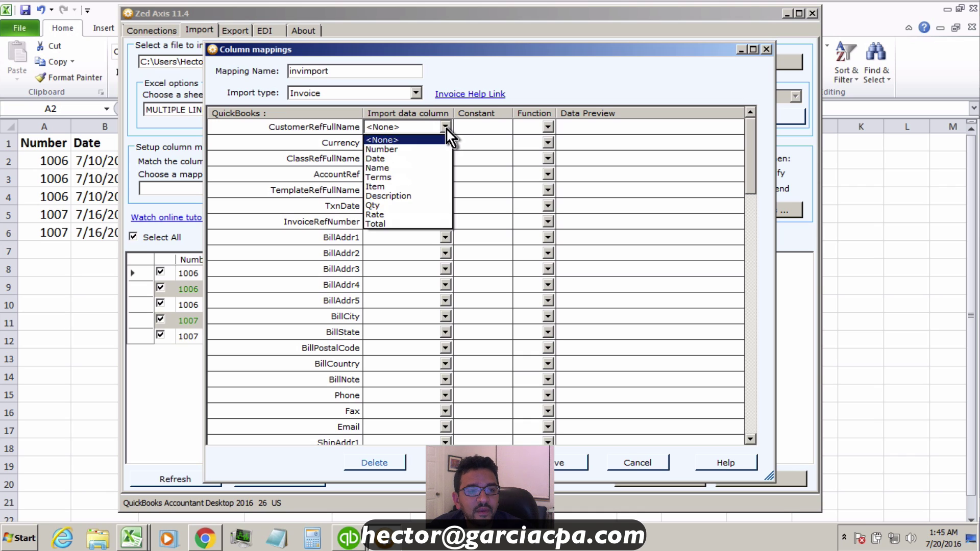
left_click(402, 167)
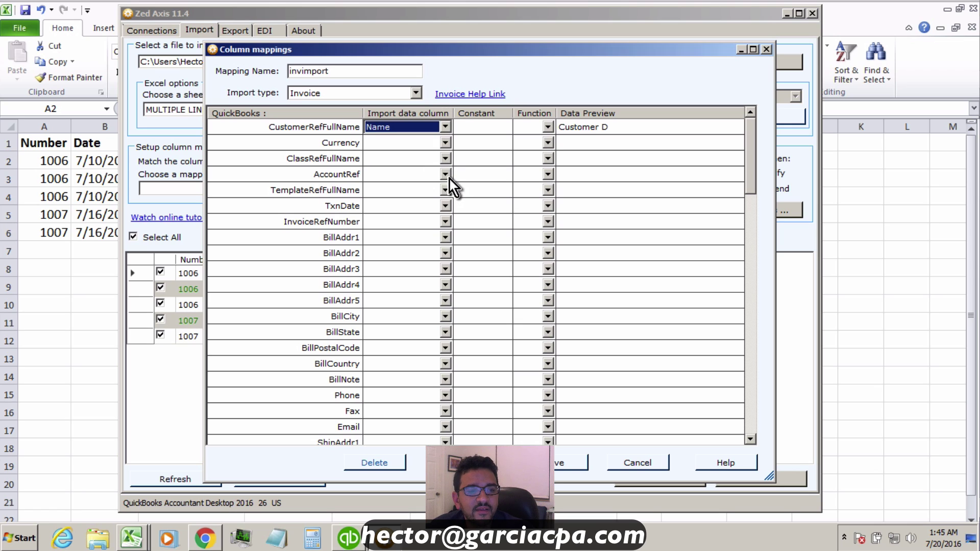
left_click(446, 208)
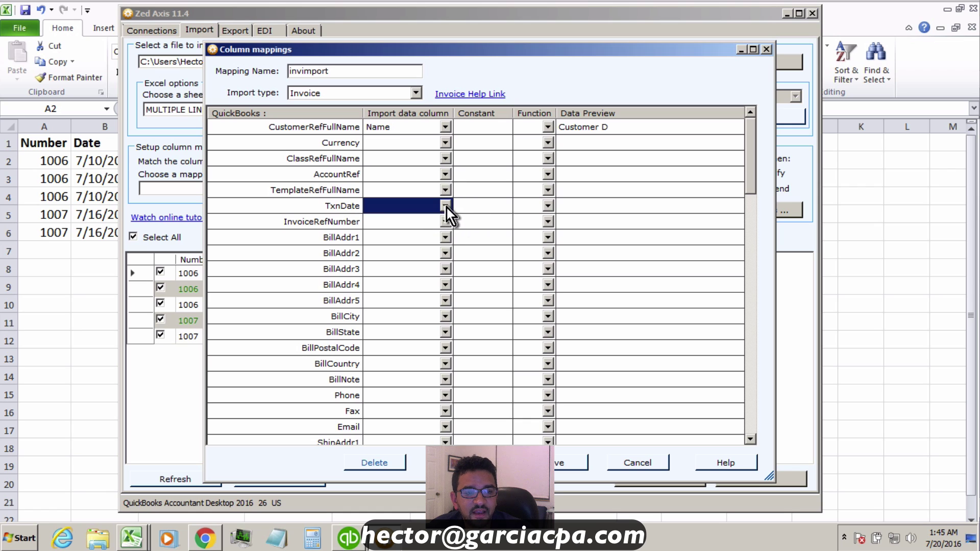
left_click(446, 207)
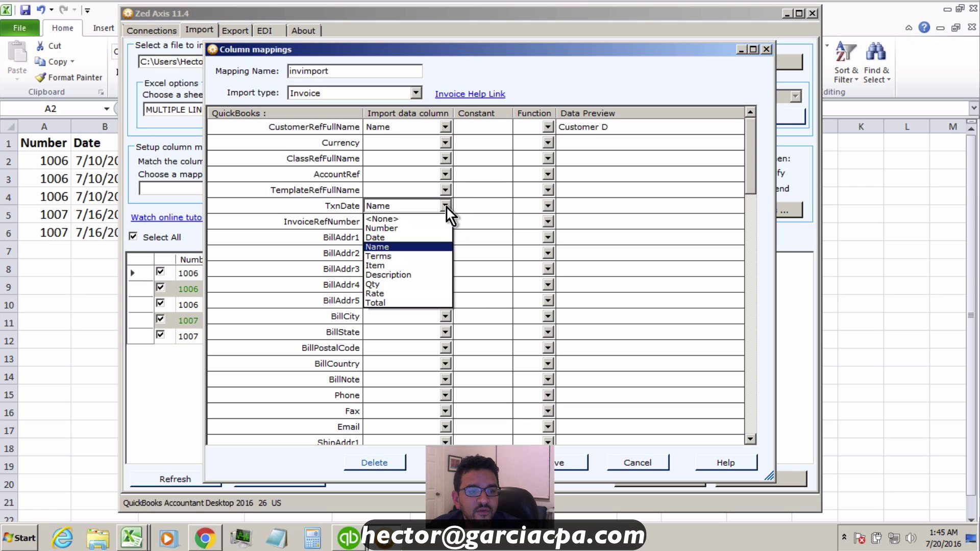
left_click(403, 239)
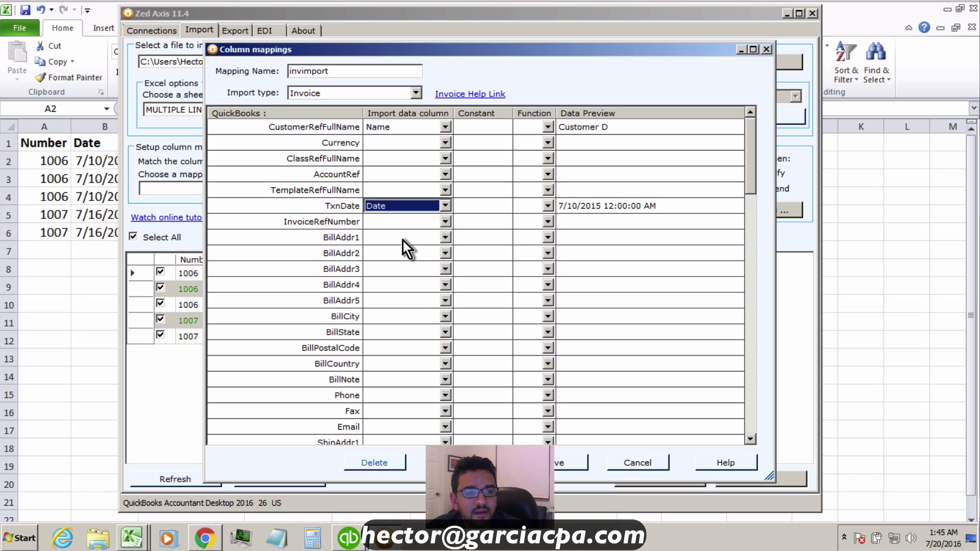
Map InvoiceRefNumber to the Number column and check the data previews of the customer, date and invoice number fields
left_click(445, 223)
left_click(447, 223)
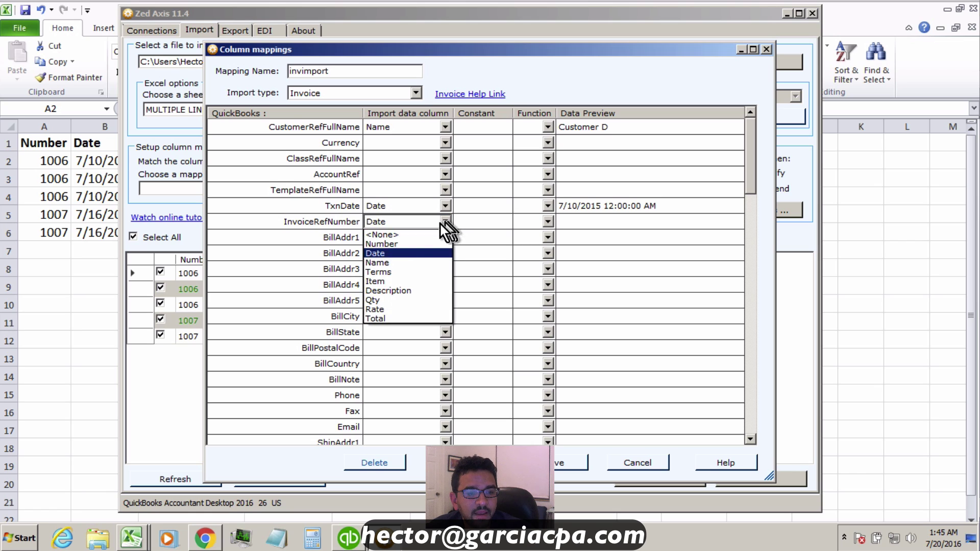
left_click(409, 243)
left_click(617, 129)
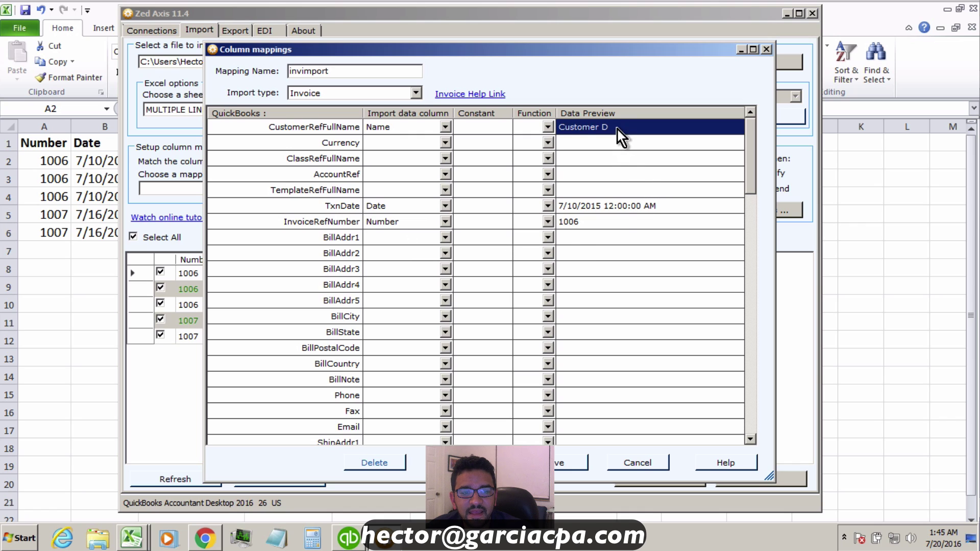
left_click(616, 207)
left_click(607, 221)
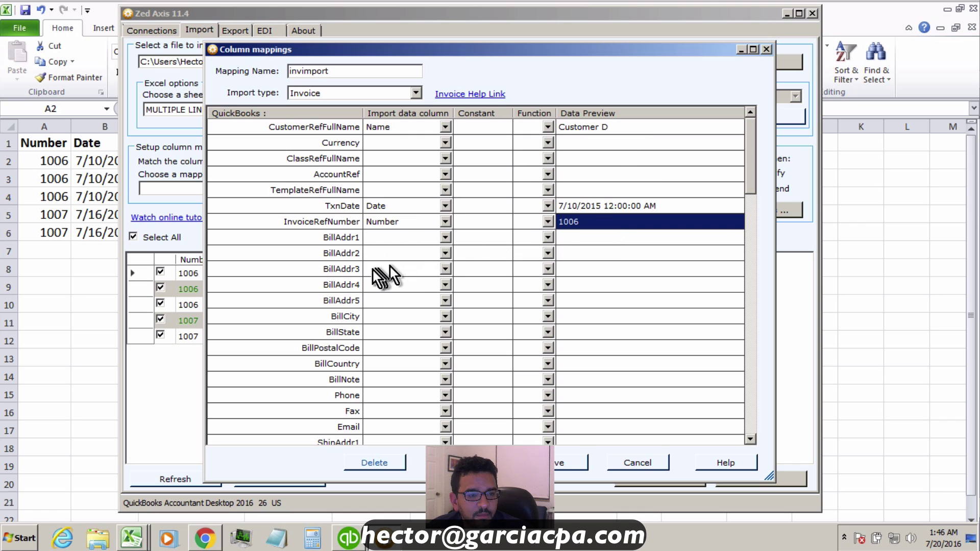
Map the TermsRefFullName field to the Terms column and reposition the column mappings window
left_click_drag(752, 164, 764, 290)
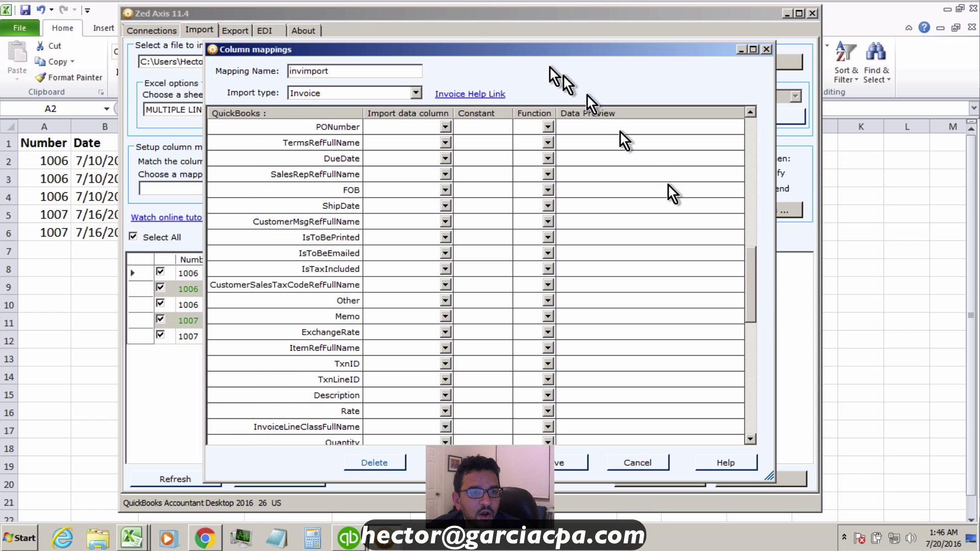
left_click_drag(427, 50, 390, 48)
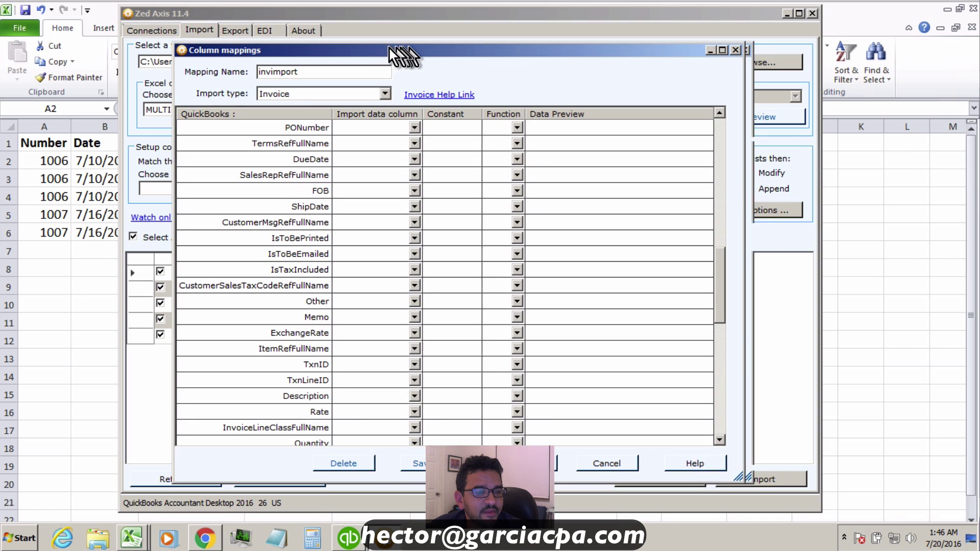
left_click(368, 147)
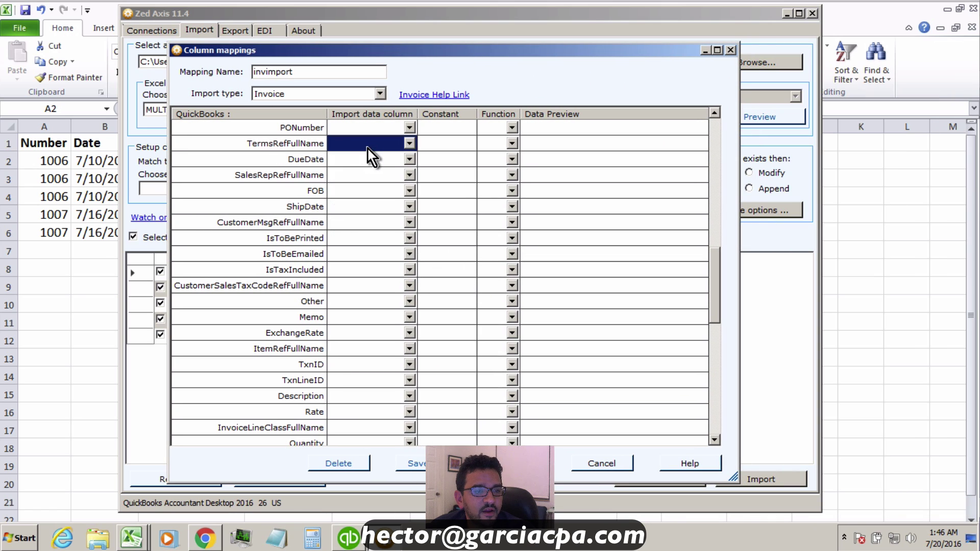
left_click(409, 145)
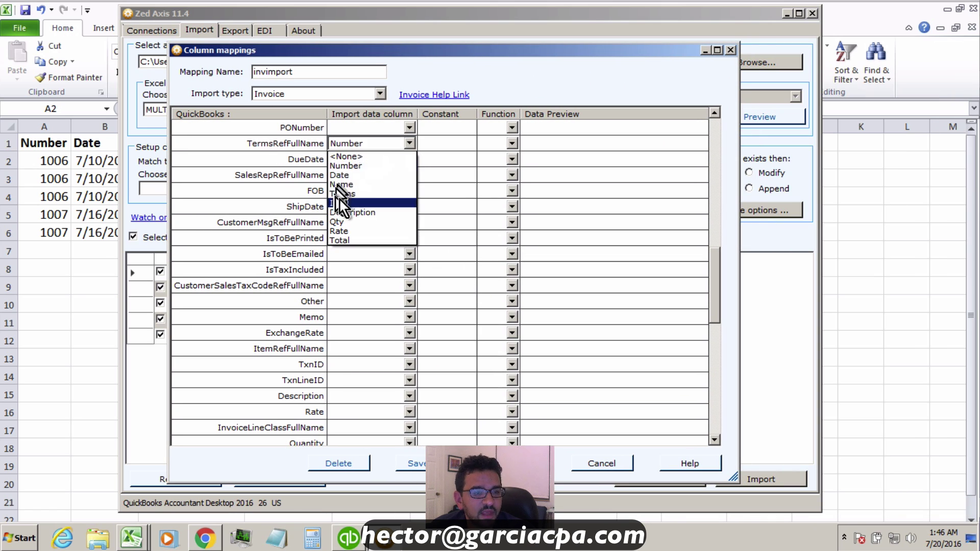
left_click(350, 194)
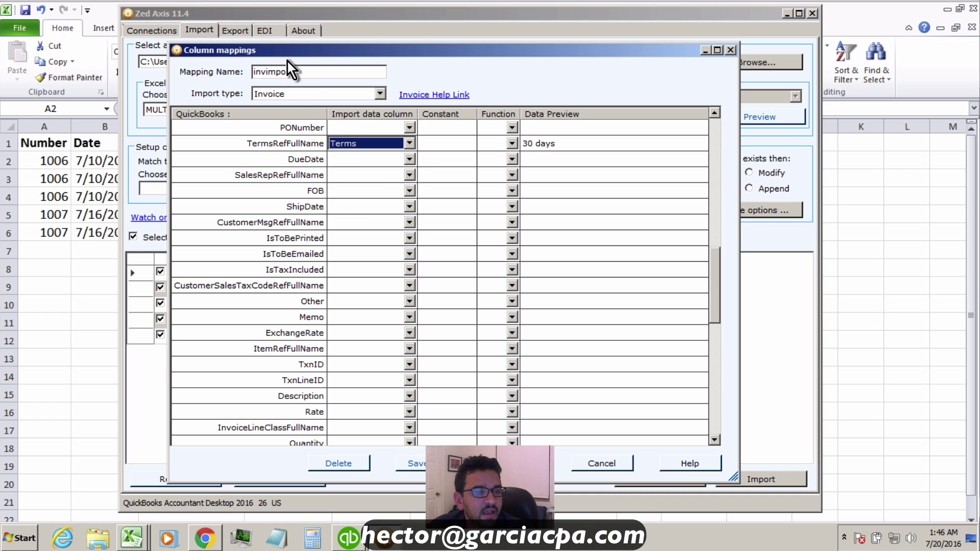
left_click_drag(287, 51, 307, 49)
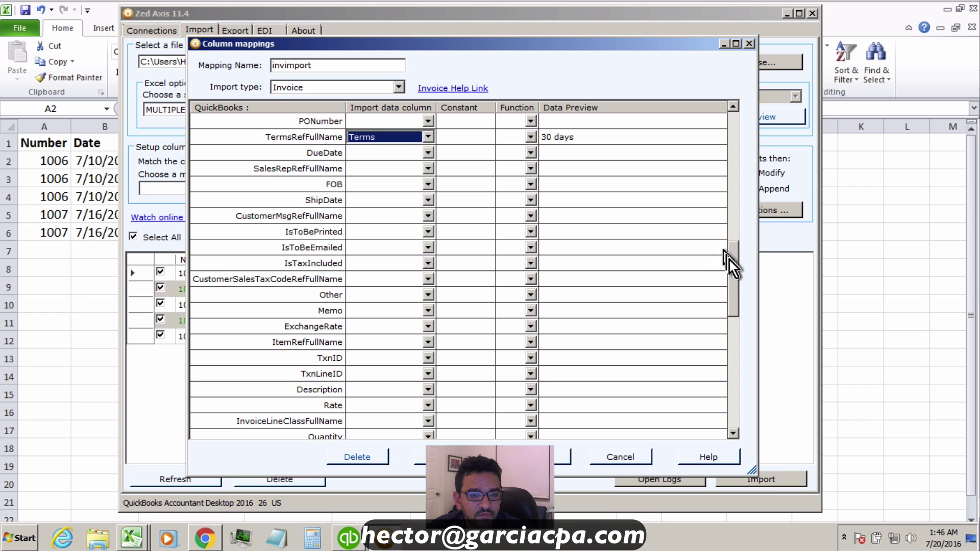
Map the ItemRefFullName field to the Item column and the Description field to the Description column
left_click_drag(731, 261, 737, 295)
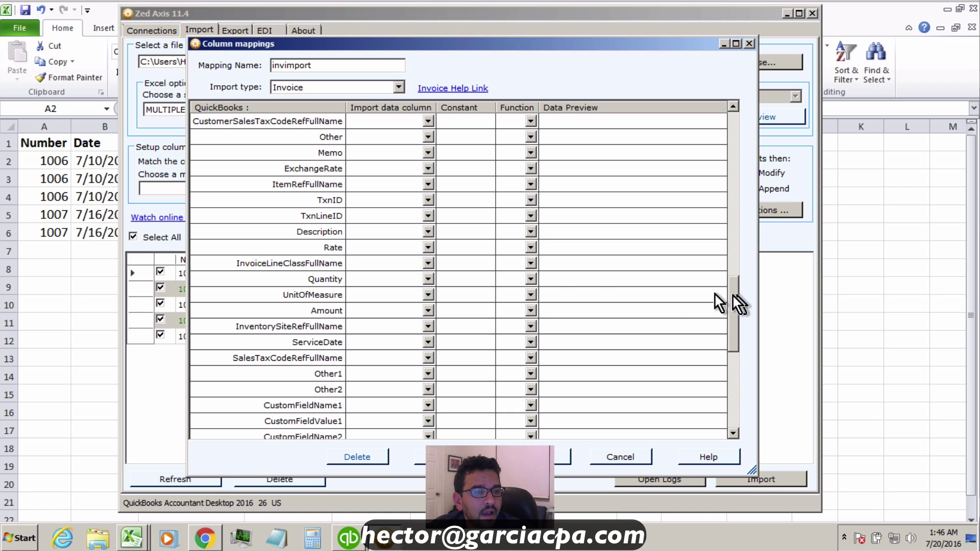
left_click(431, 187)
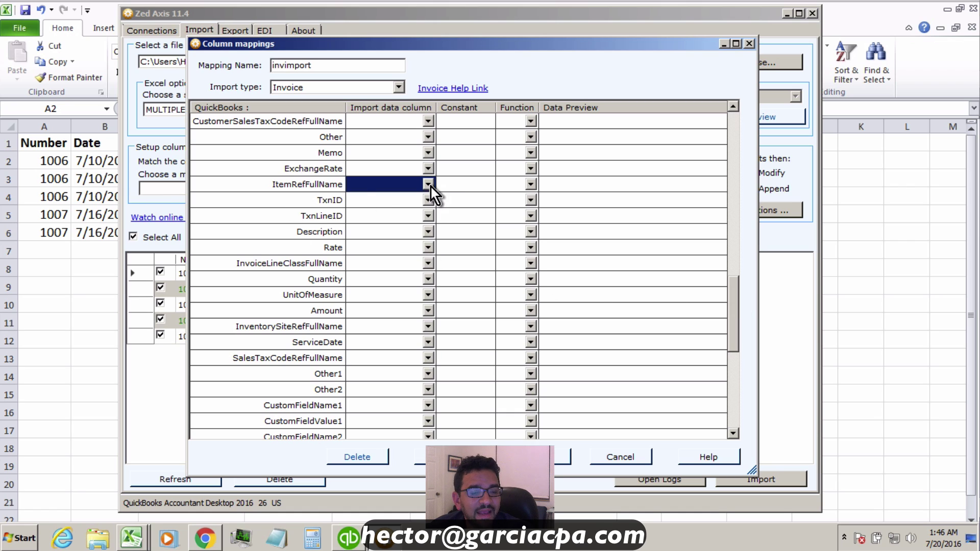
left_click(431, 187)
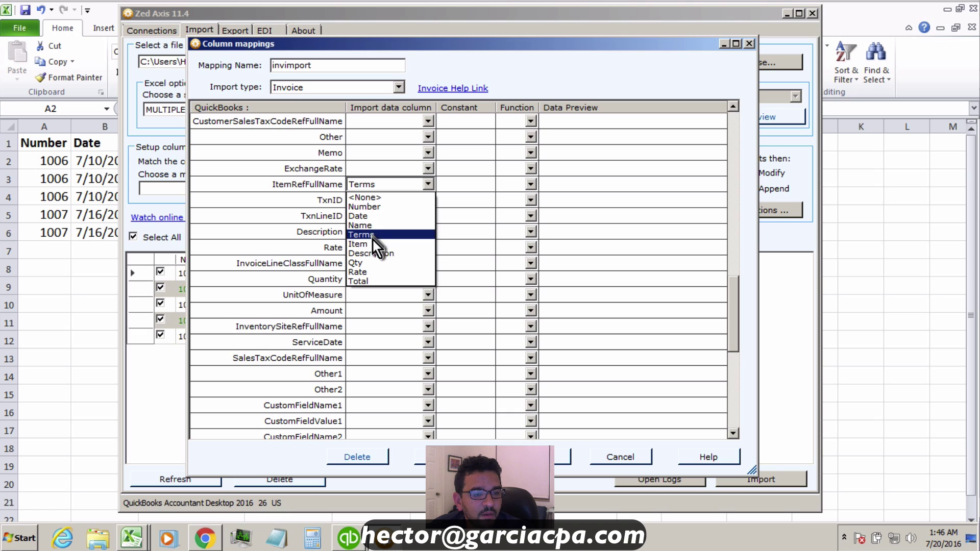
left_click(372, 244)
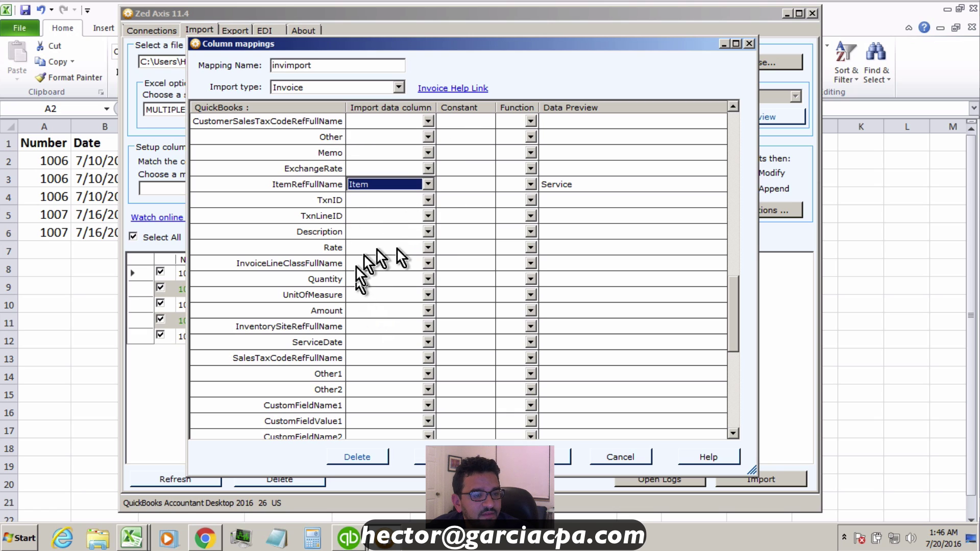
left_click(433, 237)
left_click(433, 237)
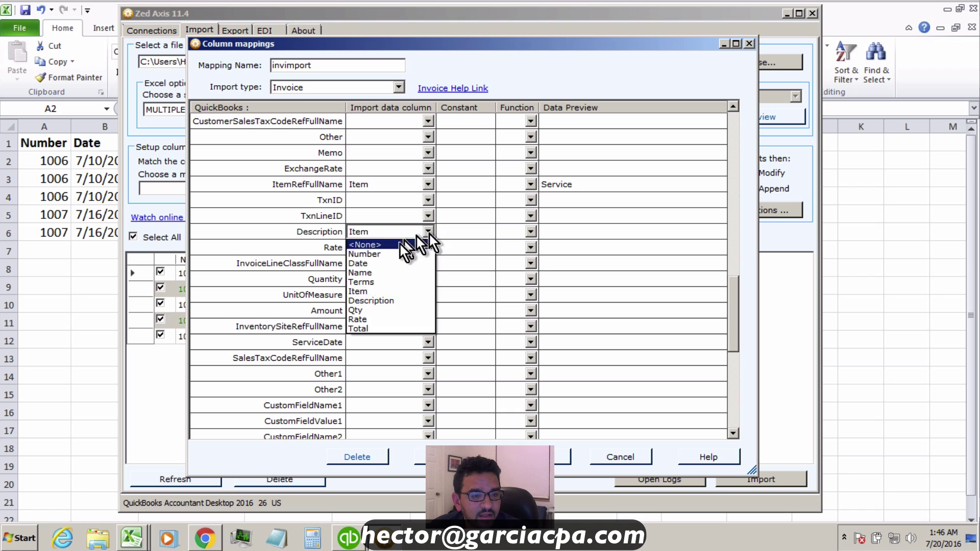
left_click(386, 298)
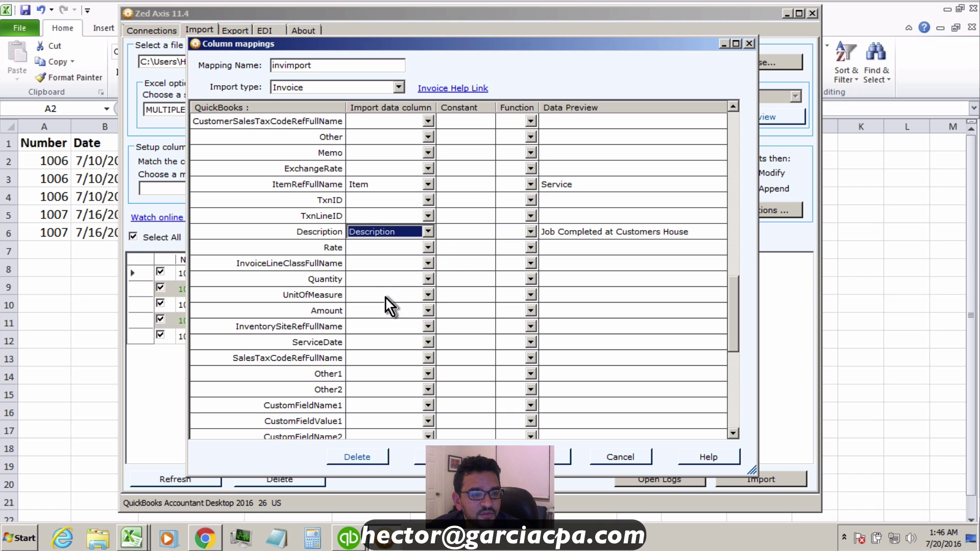
Map the Rate field to the Rate column and the Quantity field to the Qty column
left_click(434, 251)
left_click(432, 250)
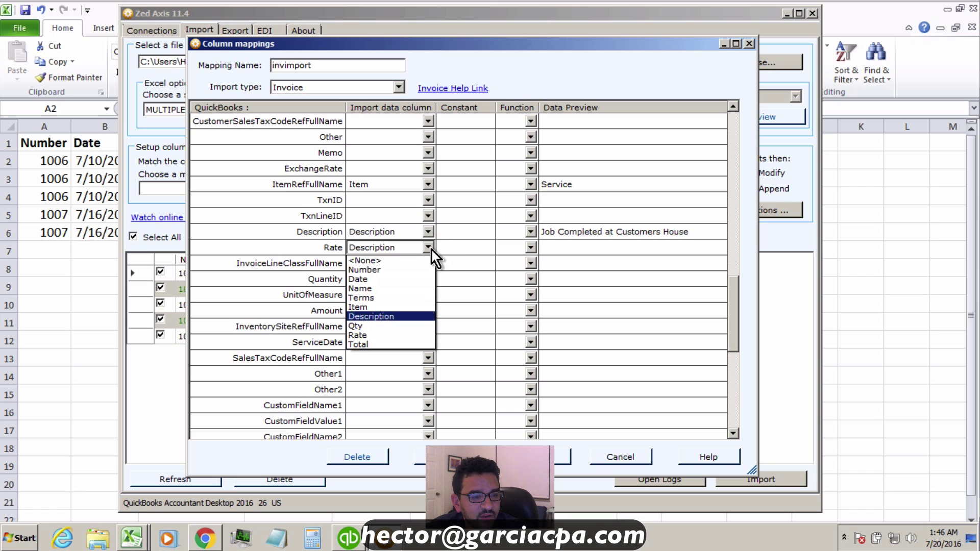
left_click(382, 335)
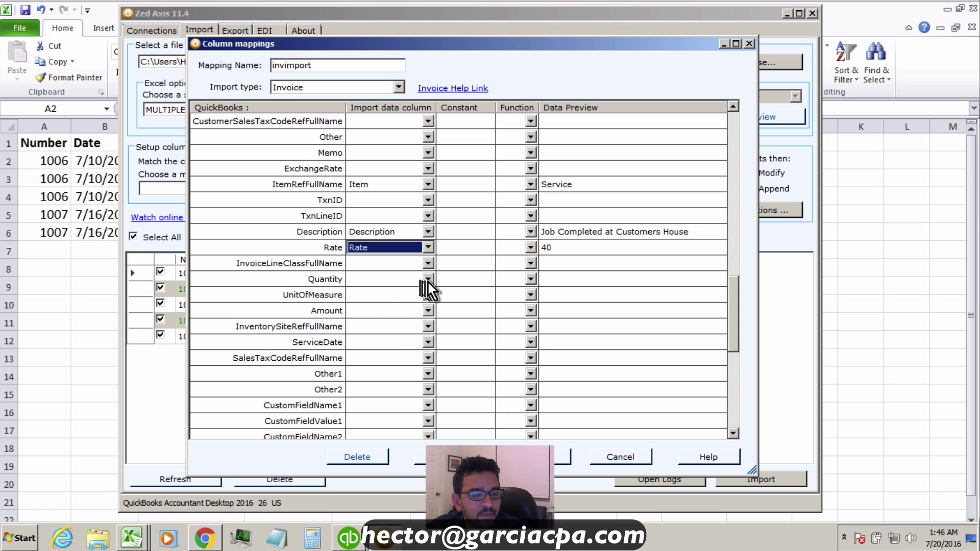
left_click(428, 282)
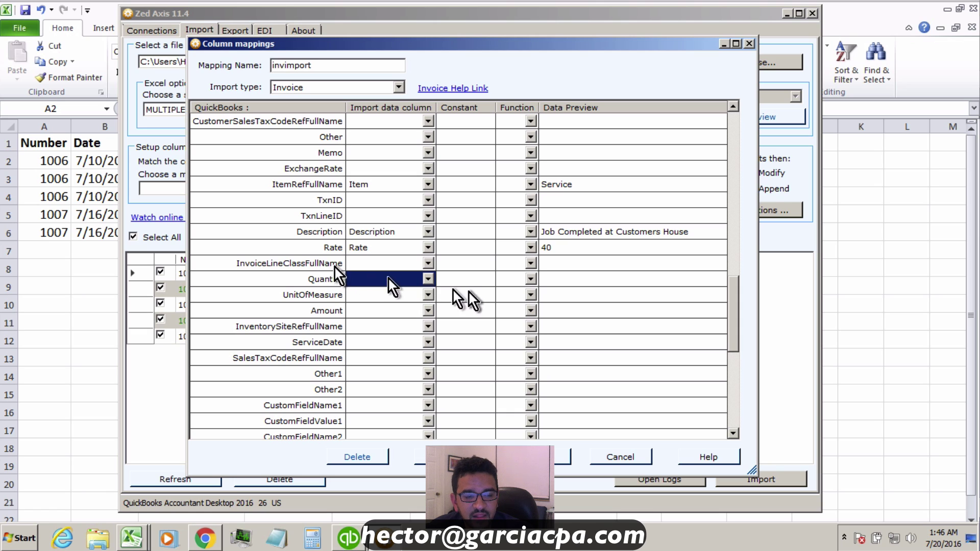
left_click(428, 279)
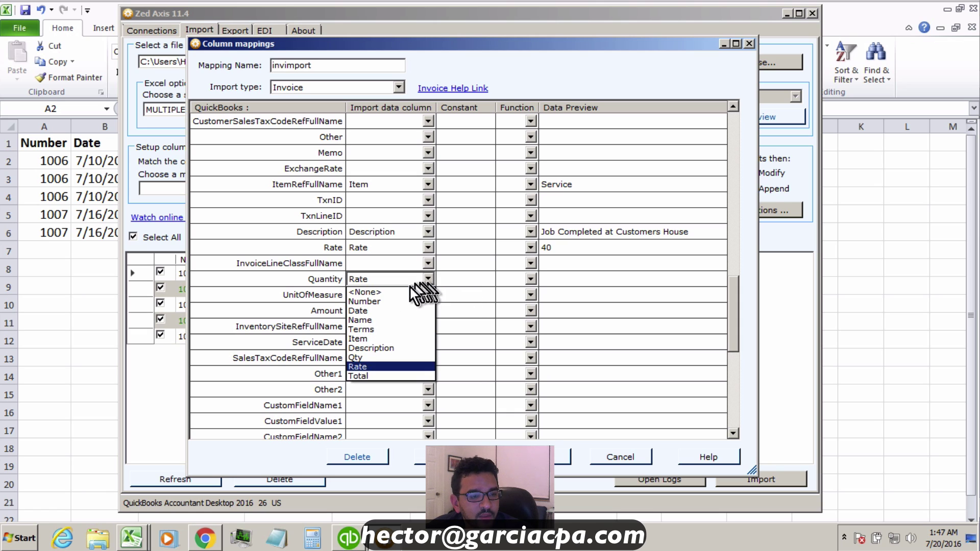
left_click(370, 357)
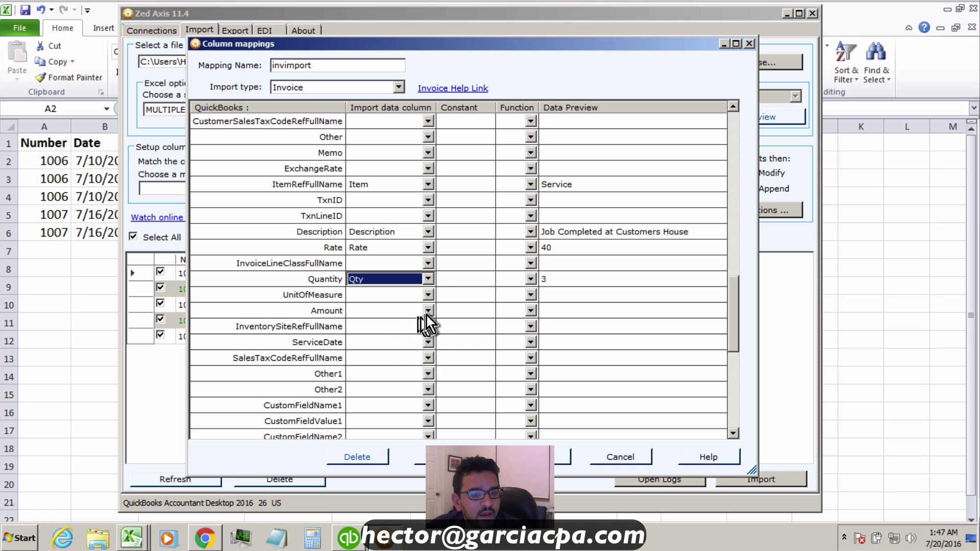
Map the Amount field to the Total column, check the remaining fields, and save and close the invimport mapping
left_click(427, 311)
left_click(427, 312)
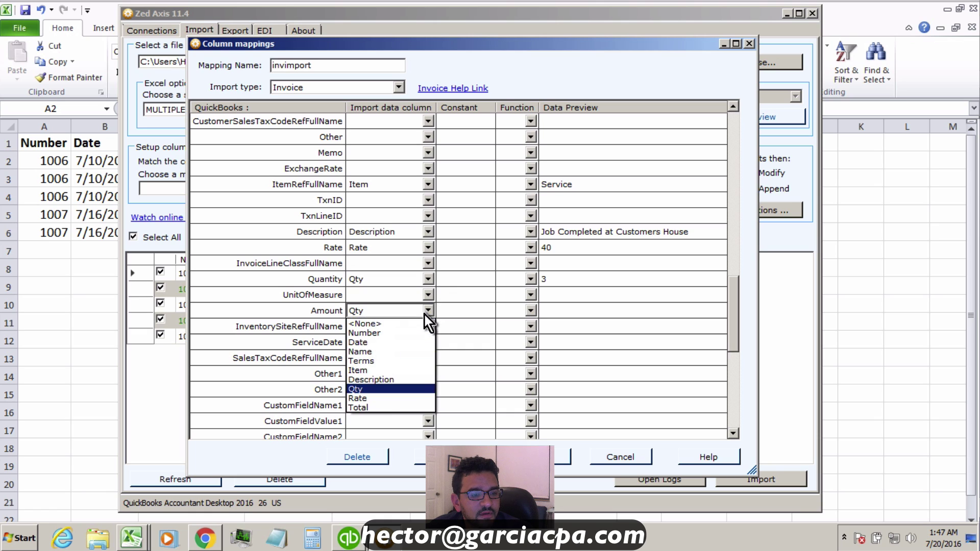
left_click(379, 407)
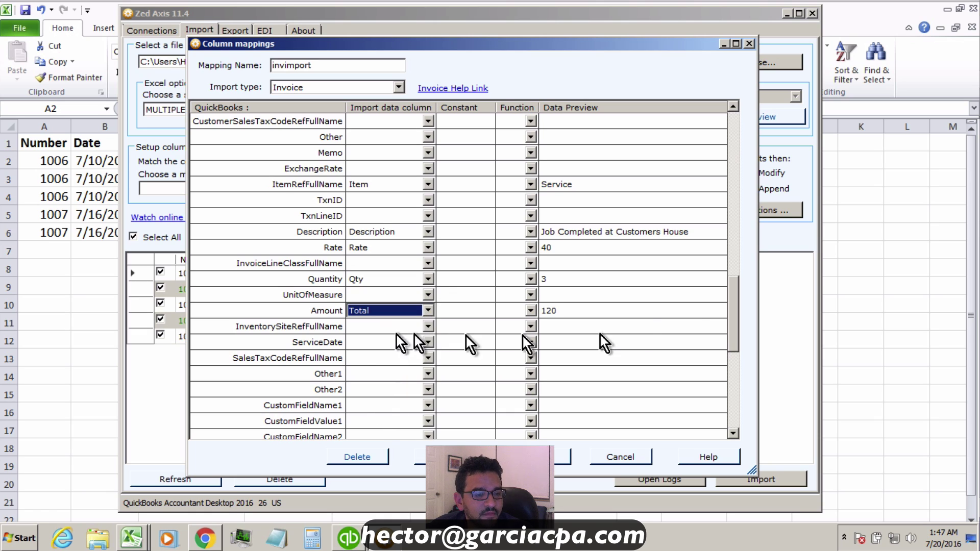
left_click_drag(733, 322, 733, 395)
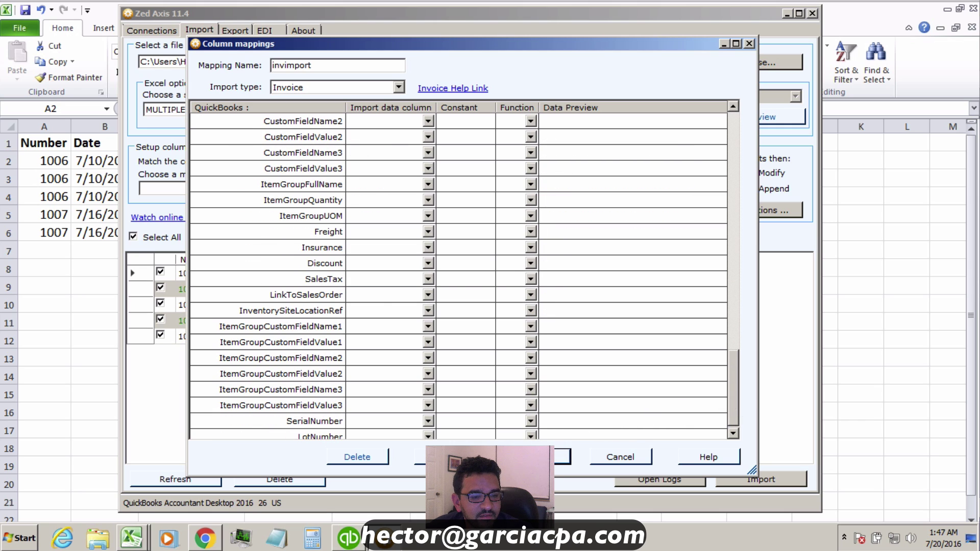
left_click(541, 457)
left_click(554, 332)
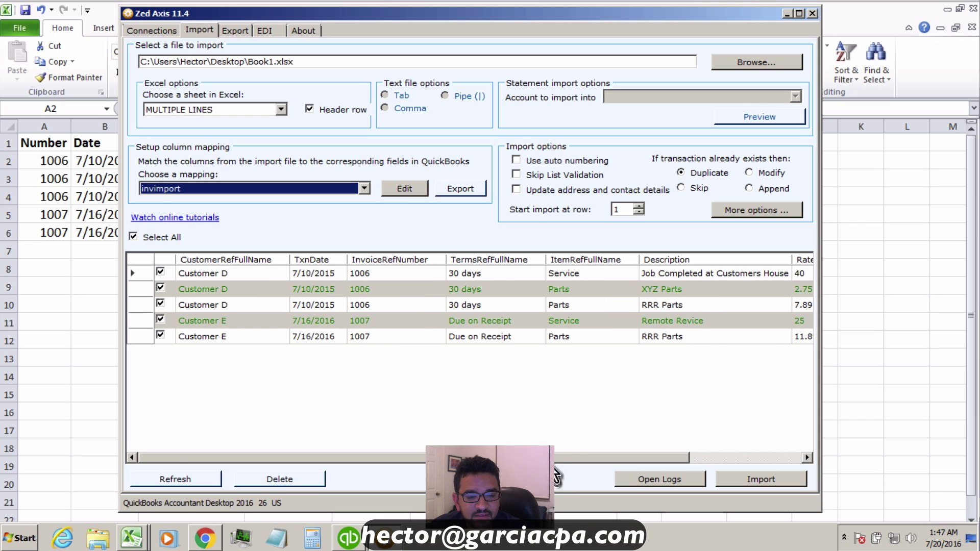
Set the COGS account for created items to Direct Labor in the additional import options, keeping the Service type, and save the settings
left_click_drag(559, 458, 675, 459)
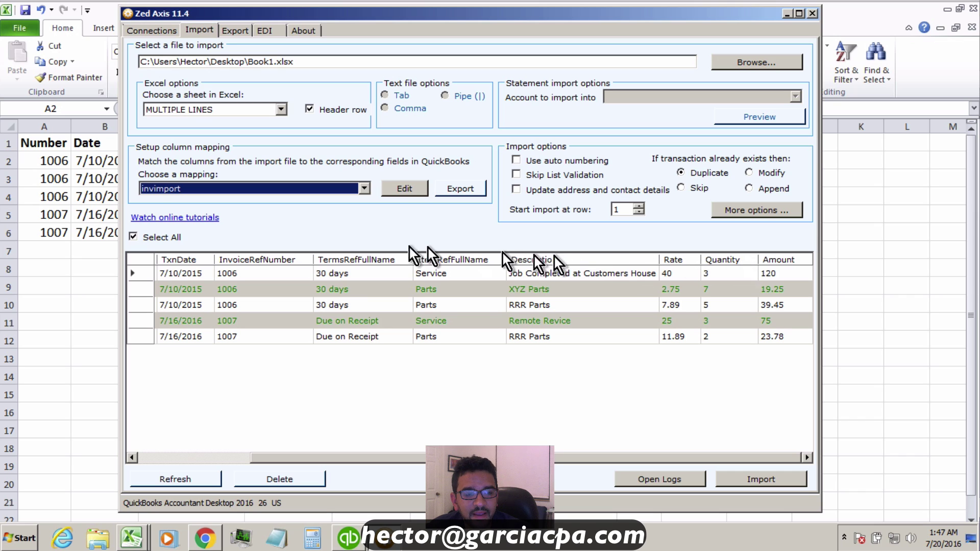
left_click_drag(409, 458, 266, 460)
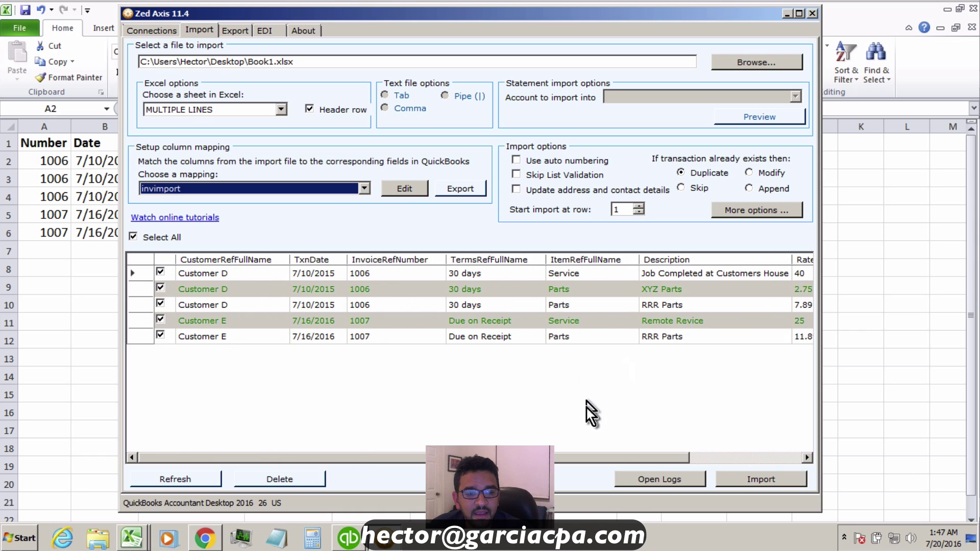
scroll(533, 442, "right", 2)
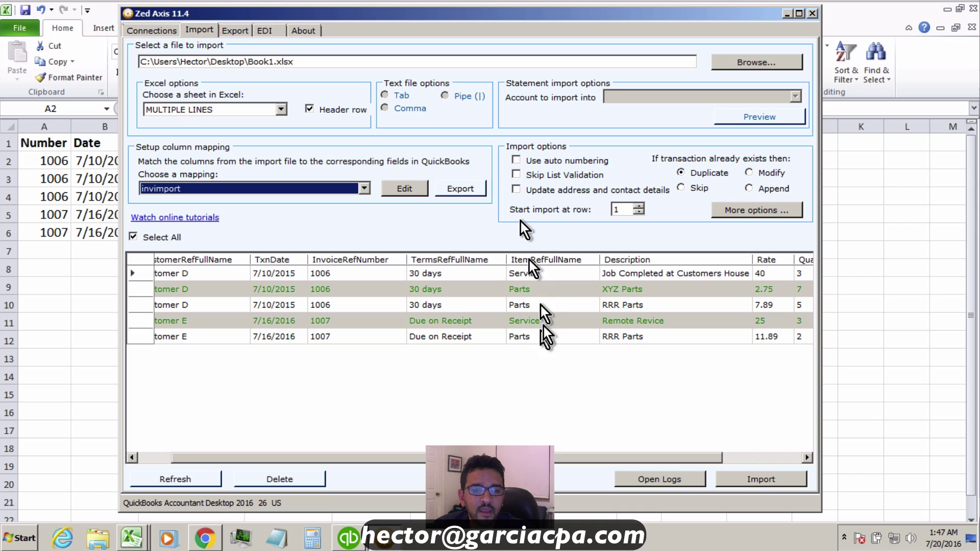
left_click(766, 210)
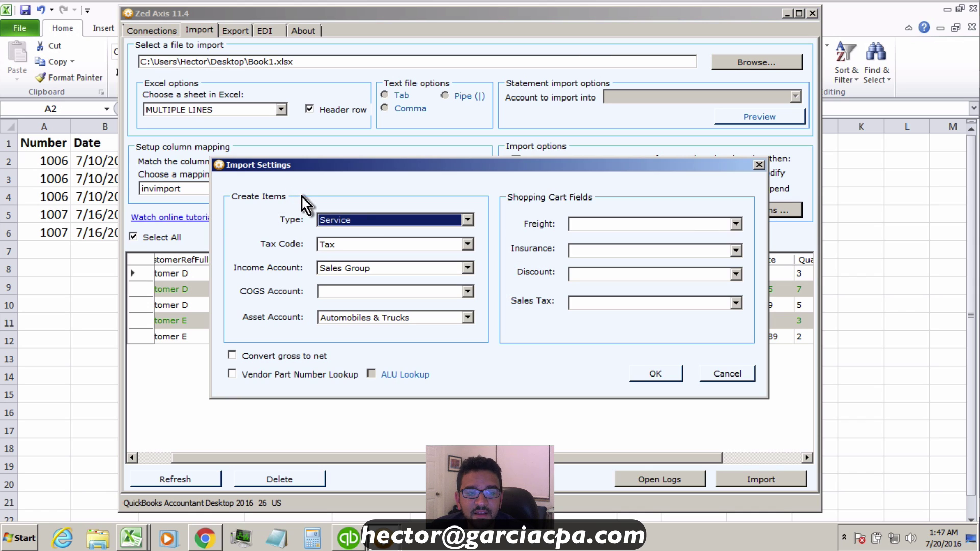
left_click(344, 221)
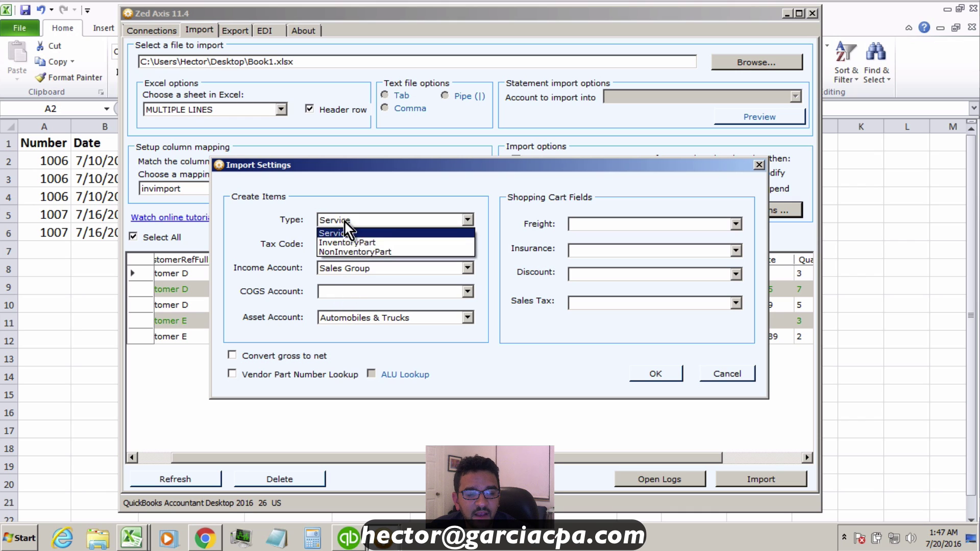
left_click(347, 222)
left_click(345, 296)
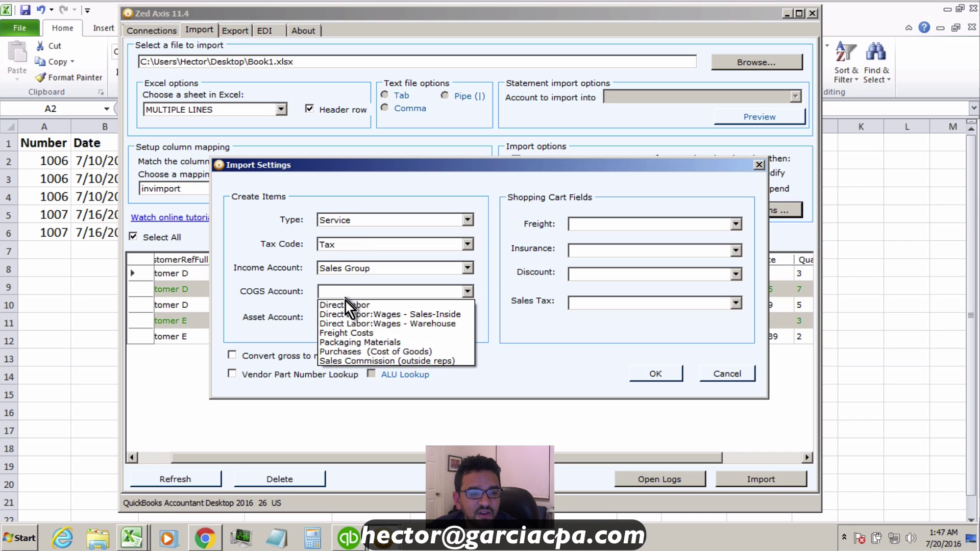
left_click(352, 305)
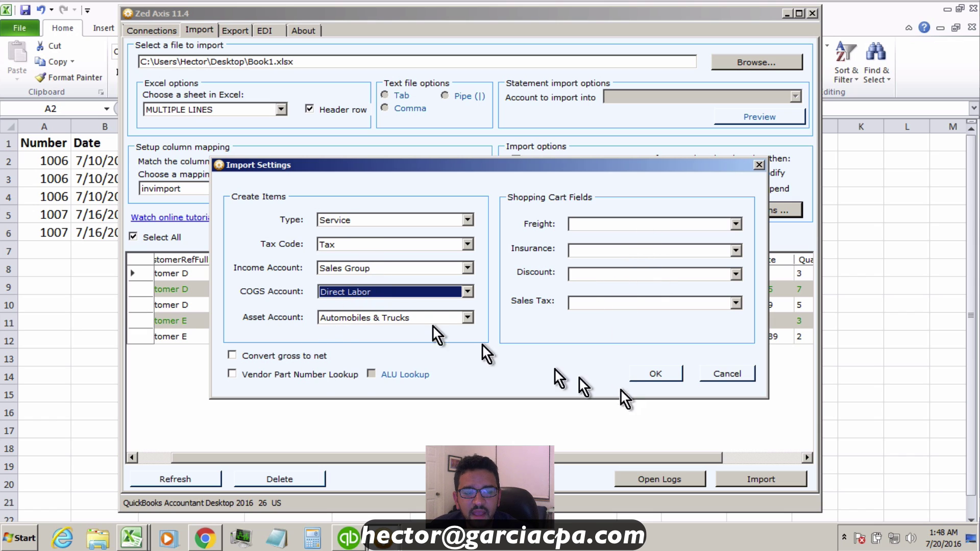
left_click(673, 374)
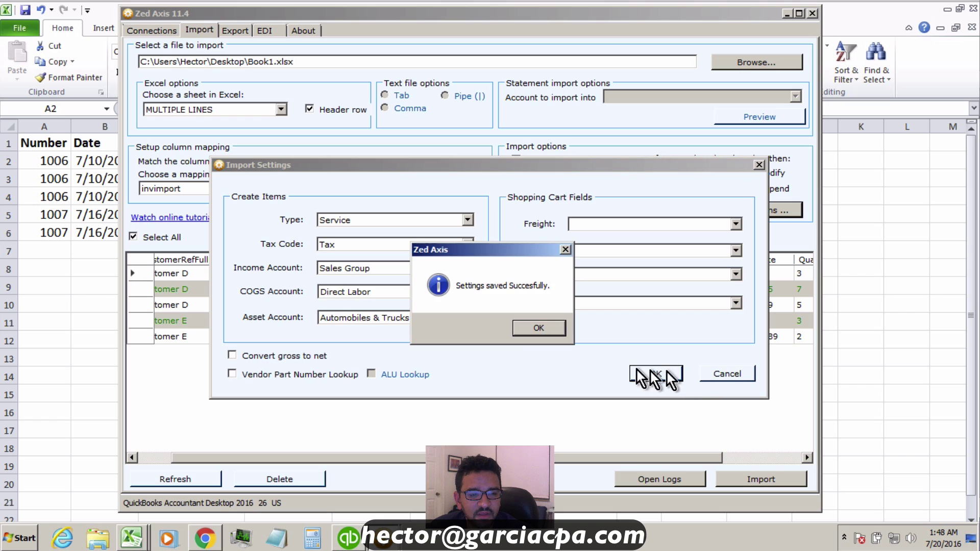
left_click(526, 330)
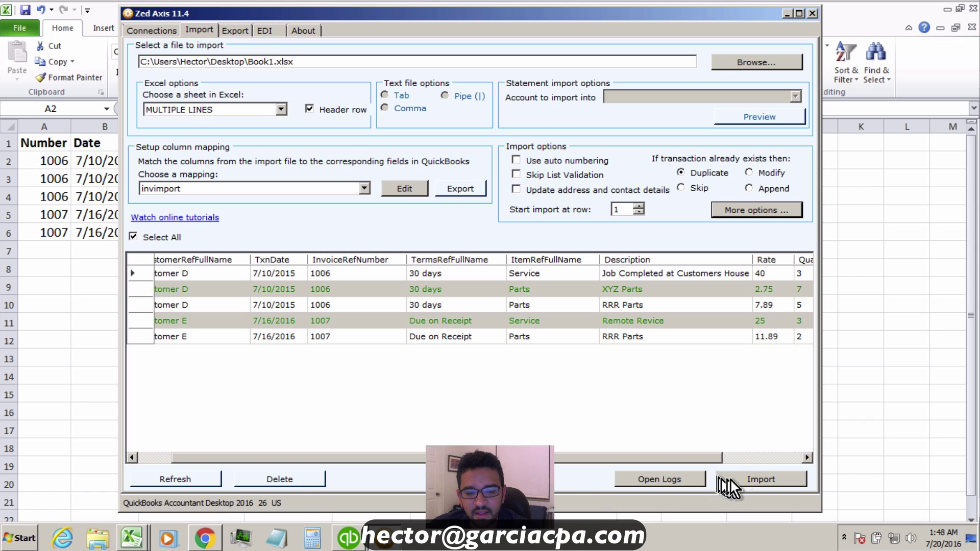
Import the previewed multi-line invoices and check the result rows for Customer D and Customer E
left_click(749, 479)
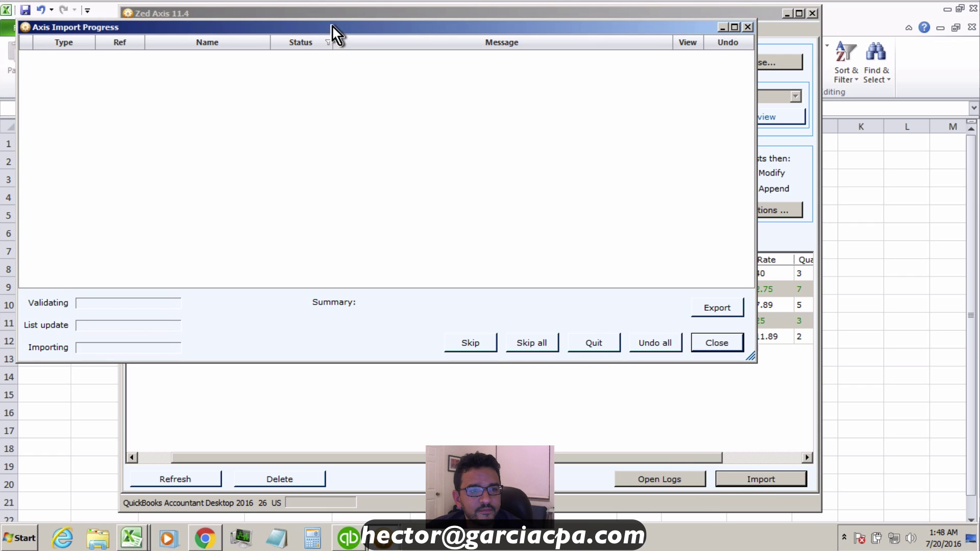
left_click_drag(333, 27, 398, 55)
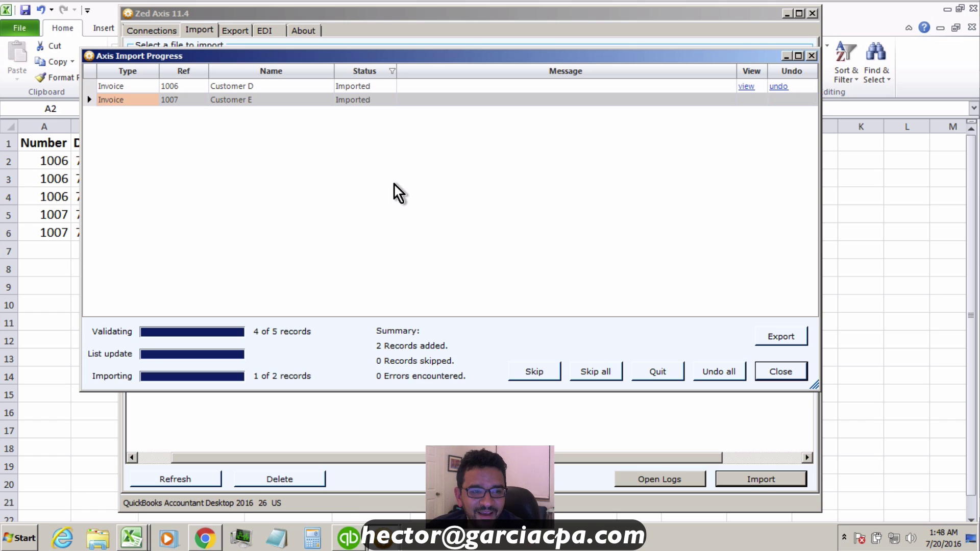
left_click(251, 87)
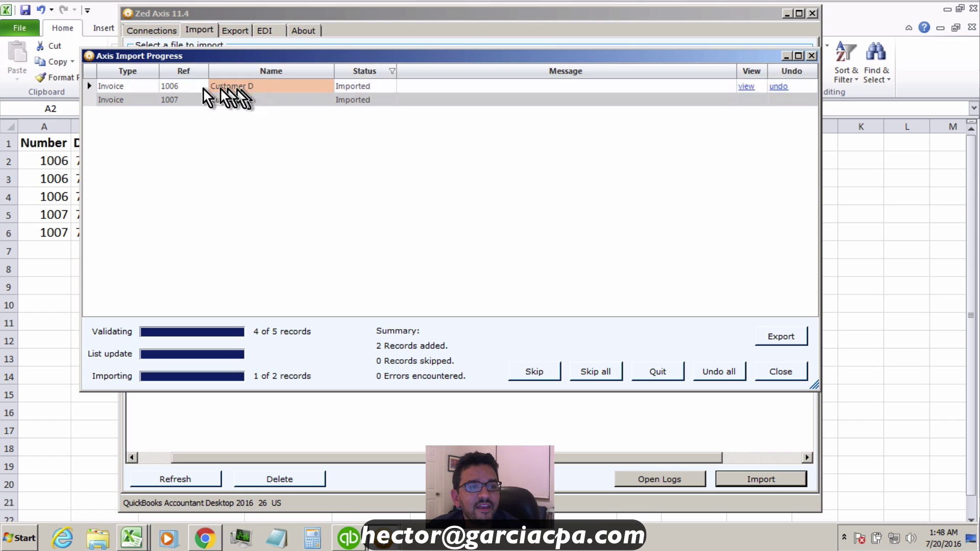
left_click(256, 101)
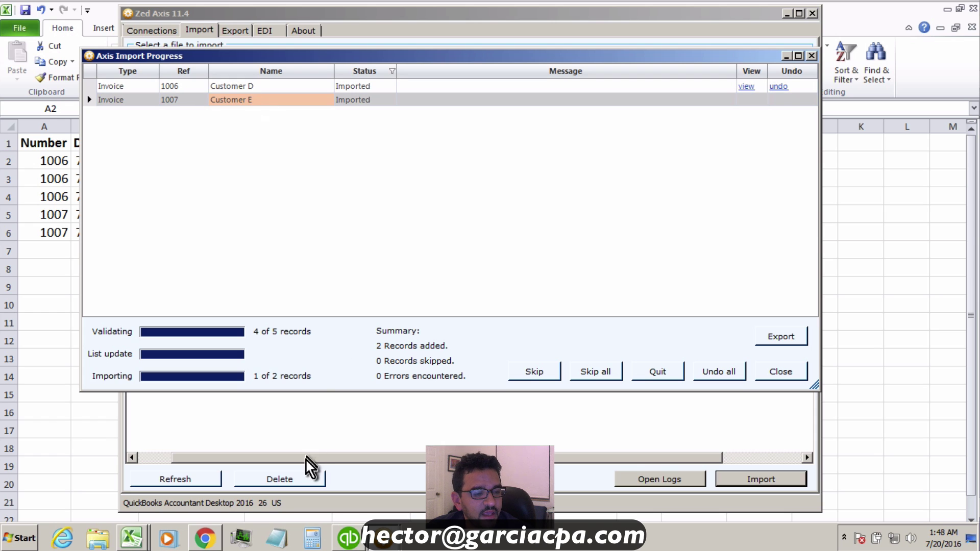
Switch to QuickBooks, close Batch Enter Transactions, and list Customer D's transactions in the Customer Center with the date filter set to All
left_click(349, 537)
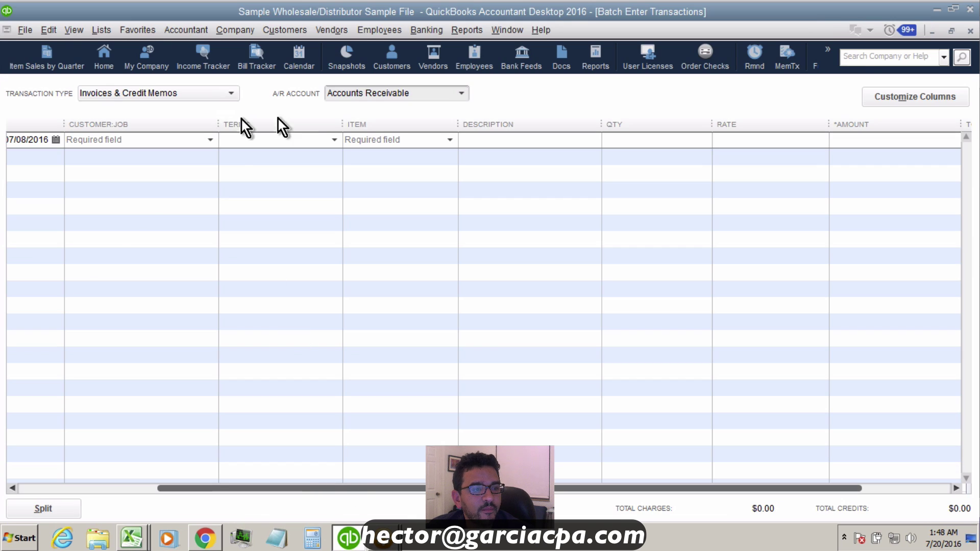
left_click(970, 31)
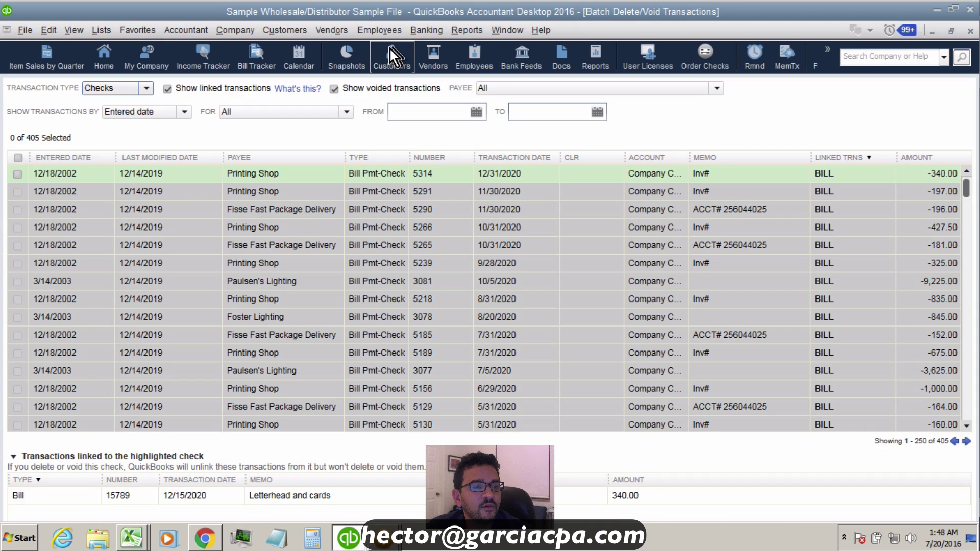
left_click(390, 50)
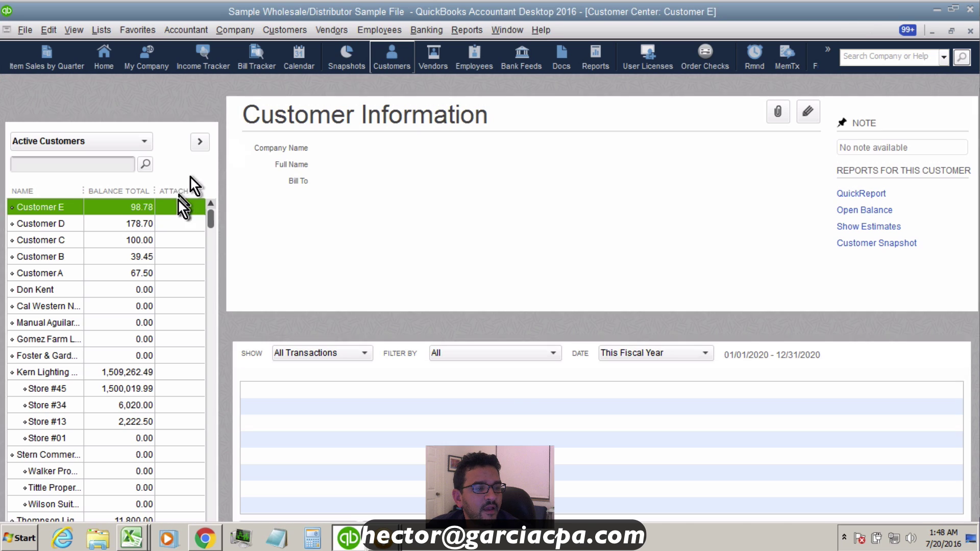
left_click(60, 224)
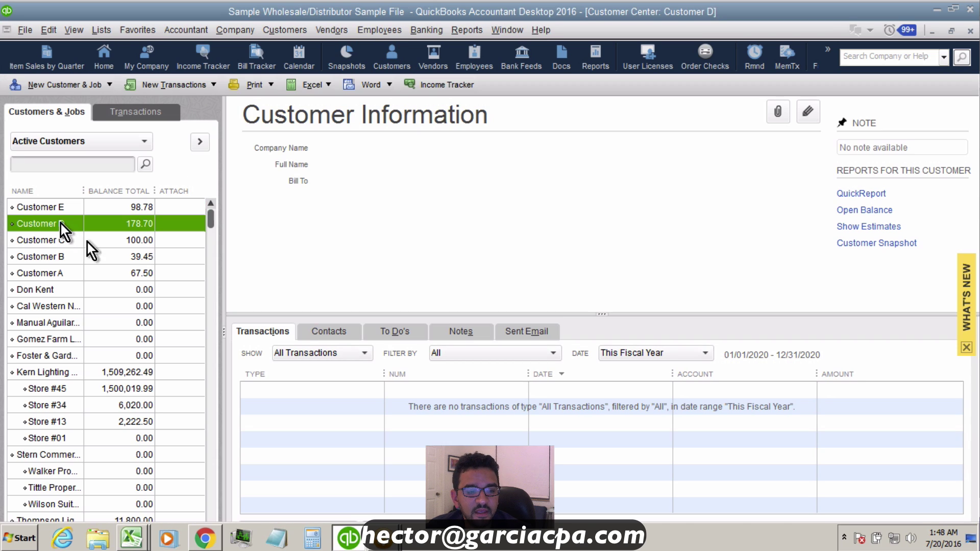
left_click(638, 353)
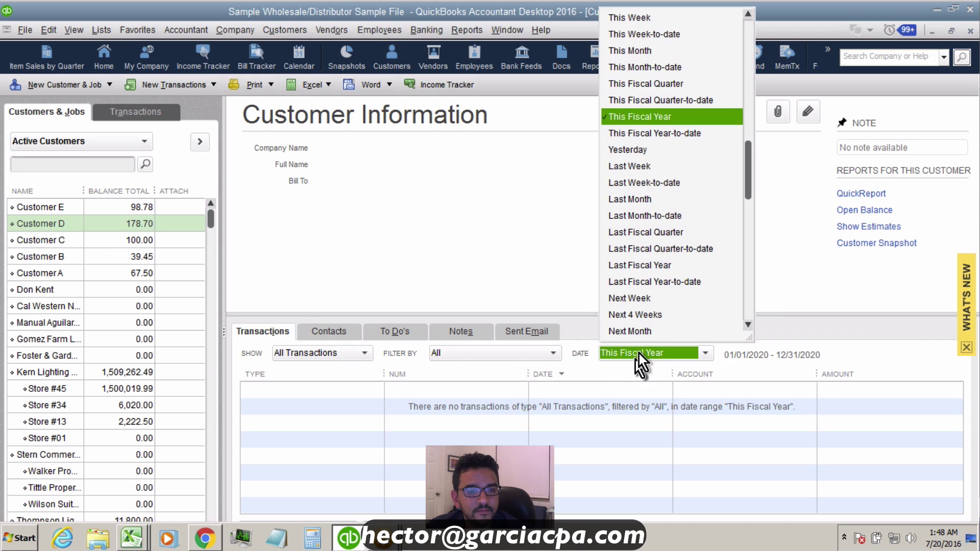
left_click(621, 19)
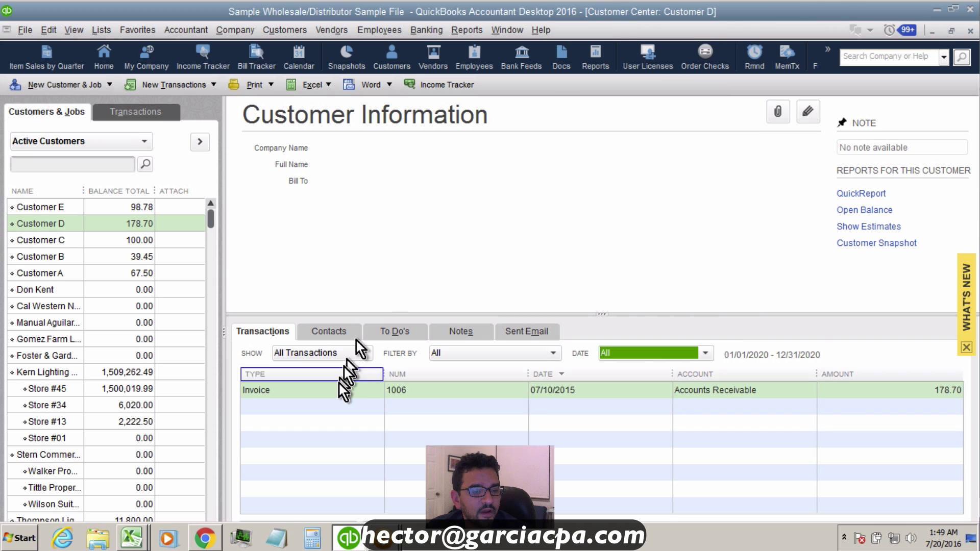
Open Customer D's imported invoice 1006 and check its XYZ Parts and RRR Parts lines
double_click(317, 393)
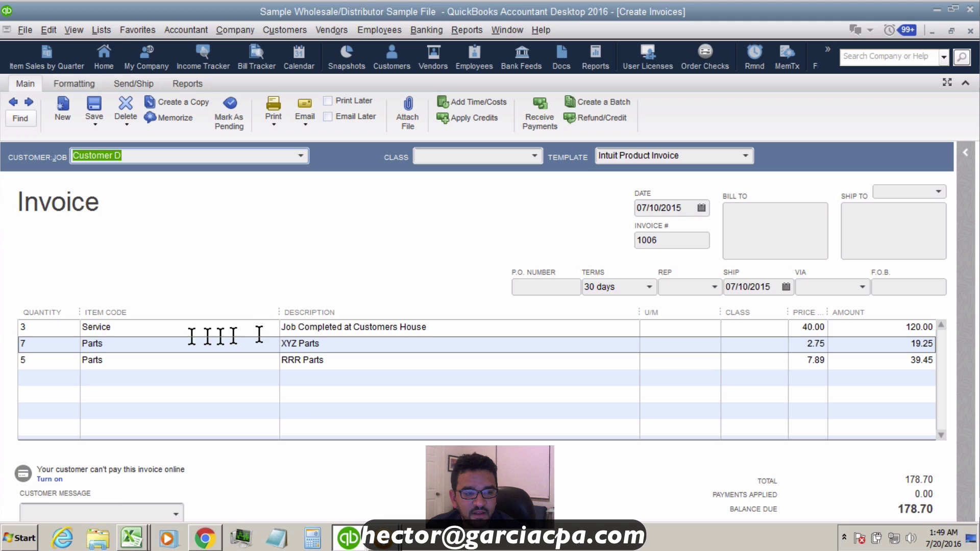
left_click(57, 344)
left_click(56, 360)
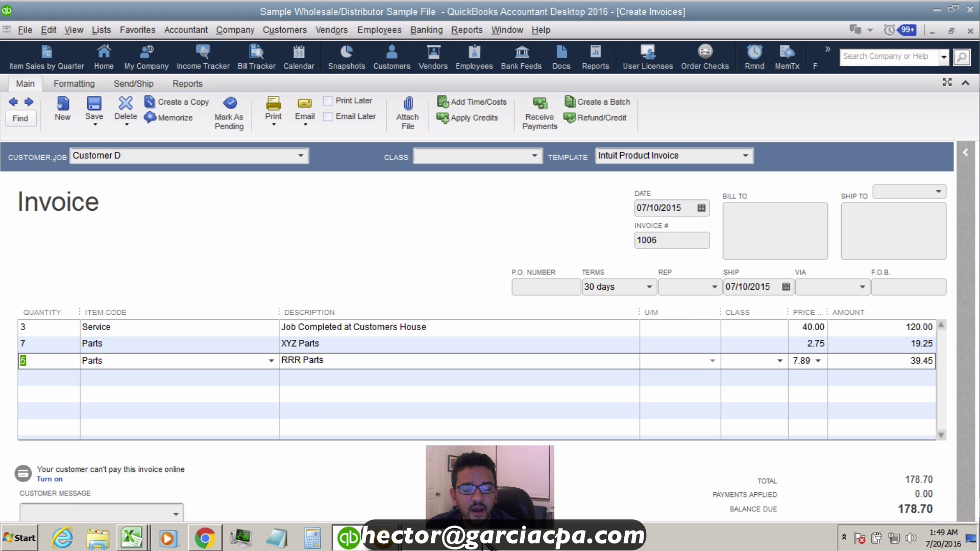
Switch to the PowerPoint presentation, review slides 3, 4 and 5 on the import methods, and return to the title slide
mouse_move(404, 544)
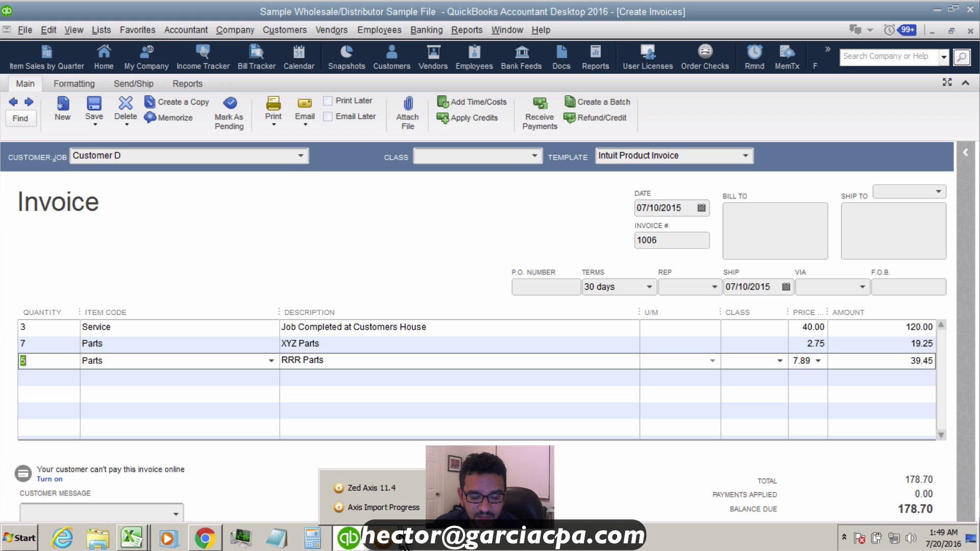
key("super+Tab")
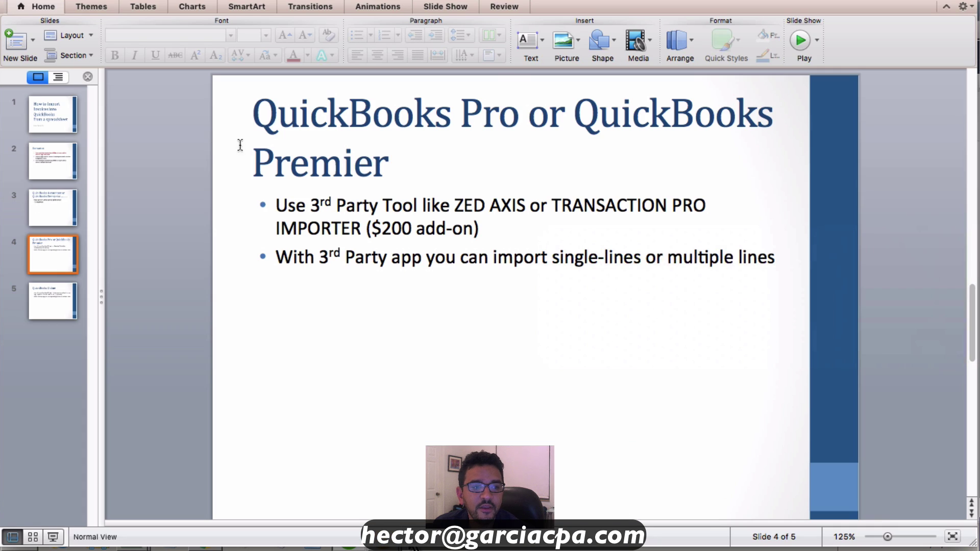
left_click(45, 203)
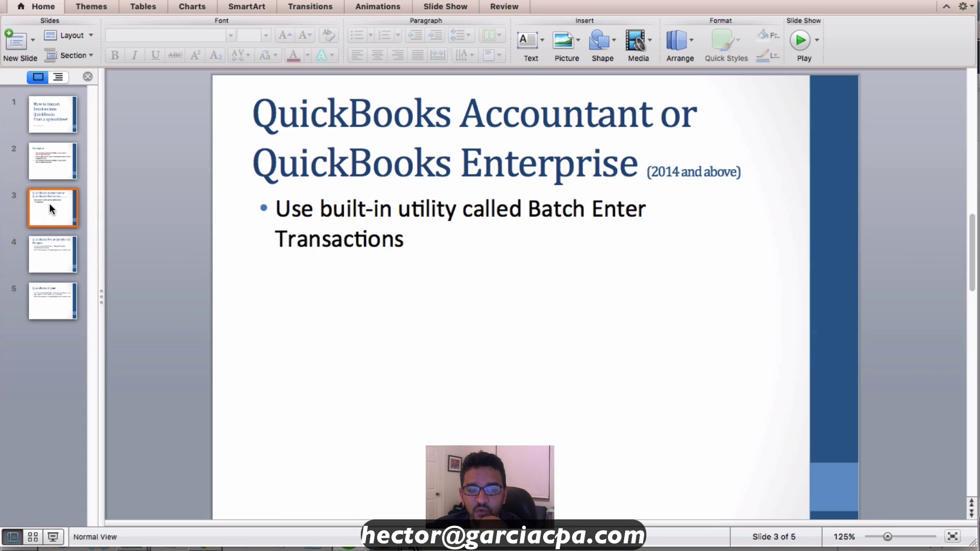
left_click(45, 253)
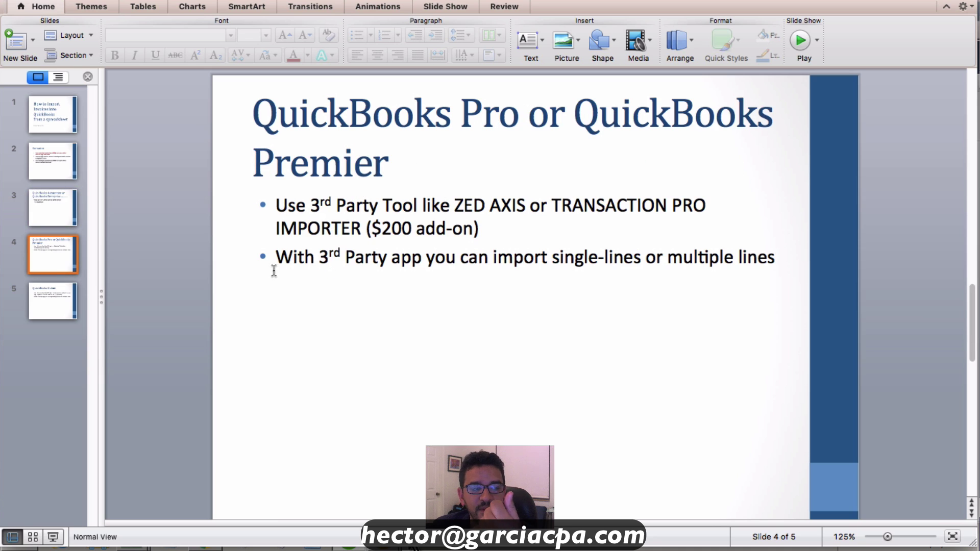
left_click(41, 302)
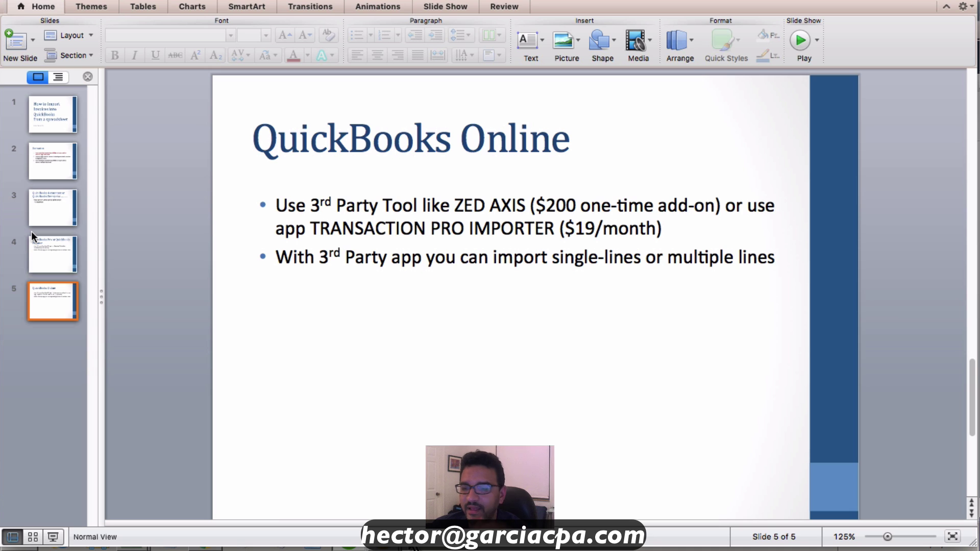
left_click(51, 117)
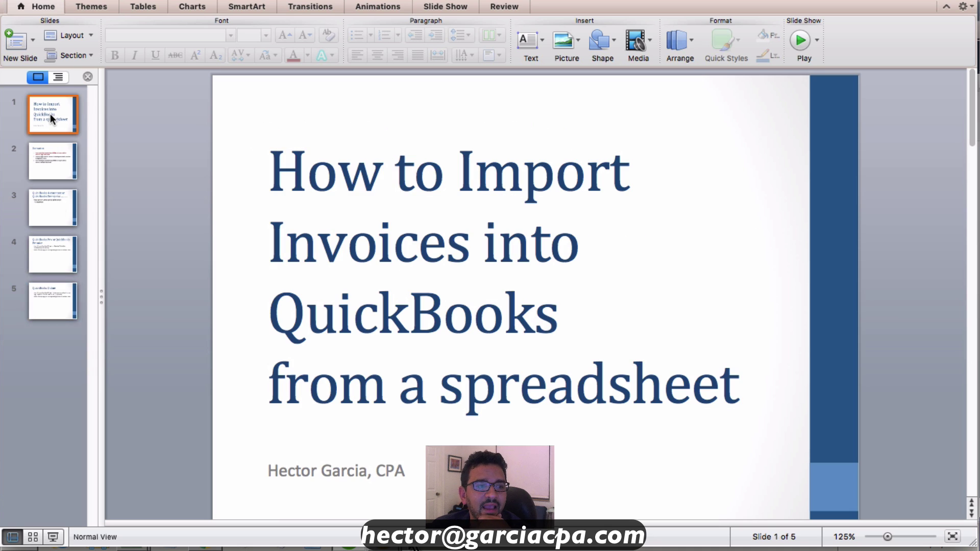